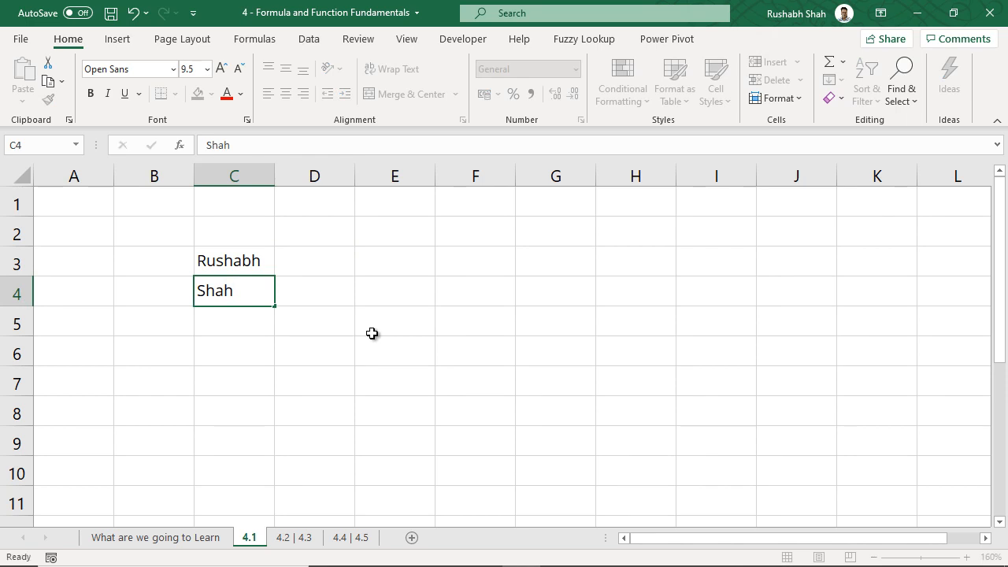
Confirm the surname in C4 and reselect the first-name cell C3
key("Return")
left_click_drag(262, 266, 300, 261)
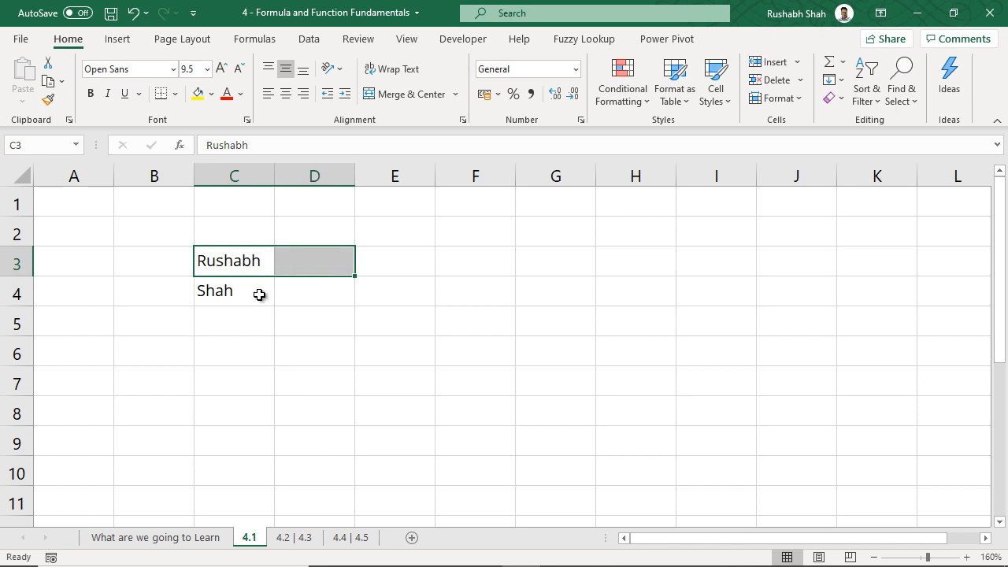
left_click_drag(262, 290, 259, 315)
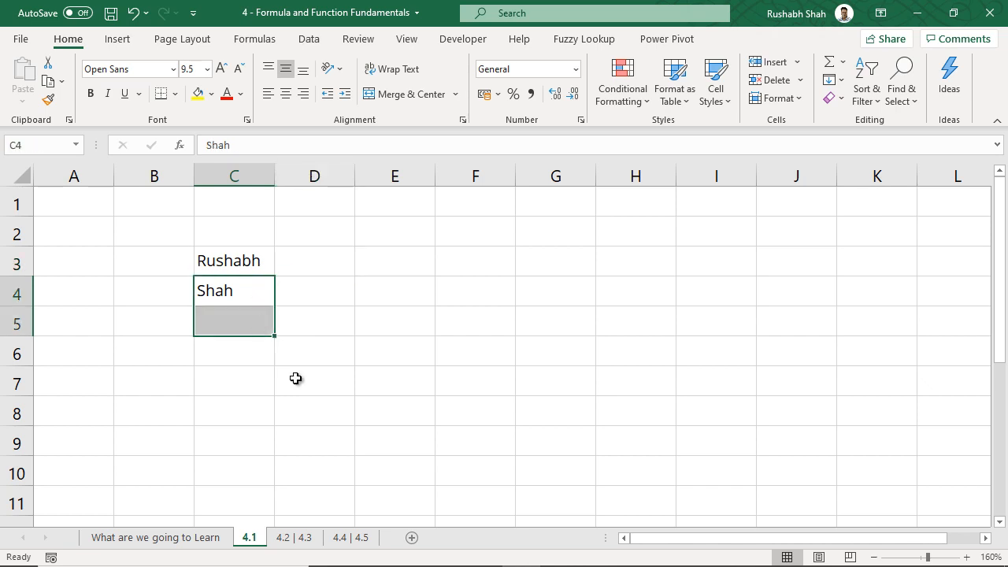
left_click(262, 300)
left_click(263, 266)
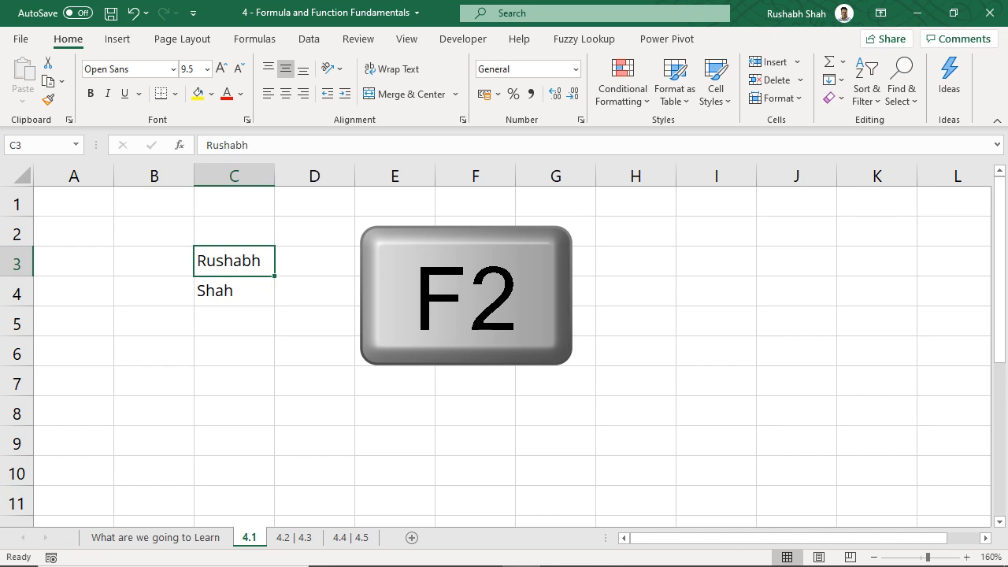
Edit C3 in place to add the middle name after the first name
key("F2")
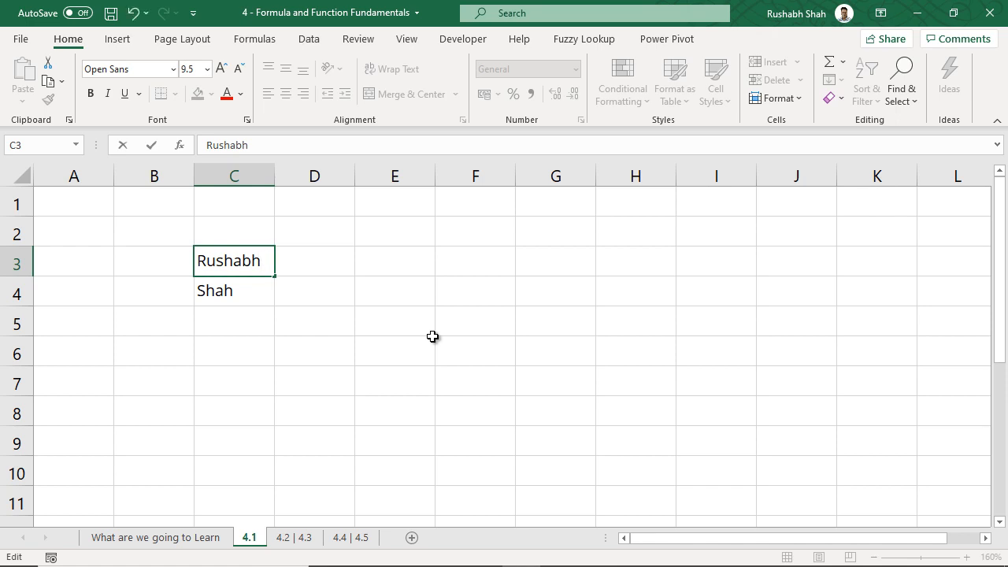
key("Return")
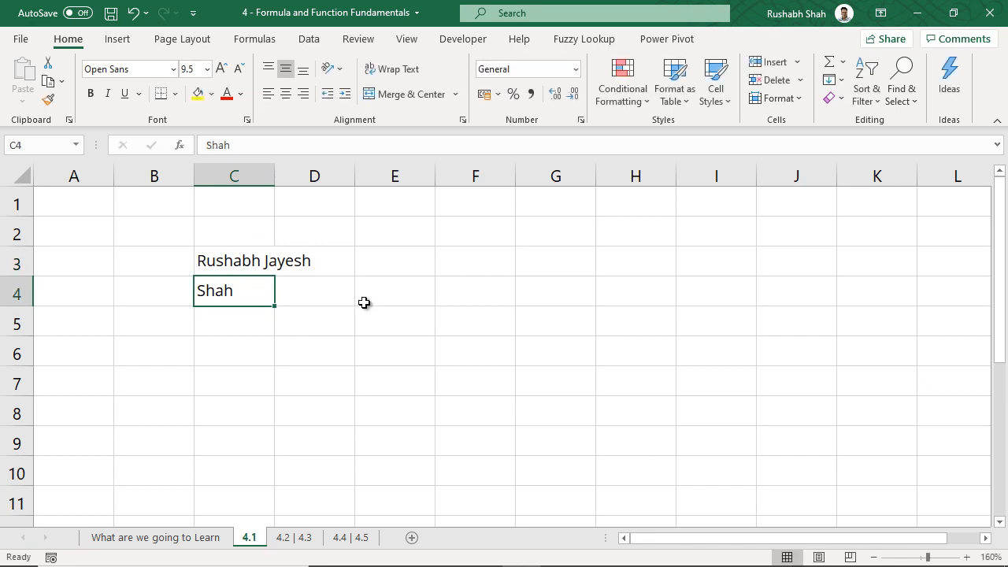
left_click(264, 262)
left_click(283, 267)
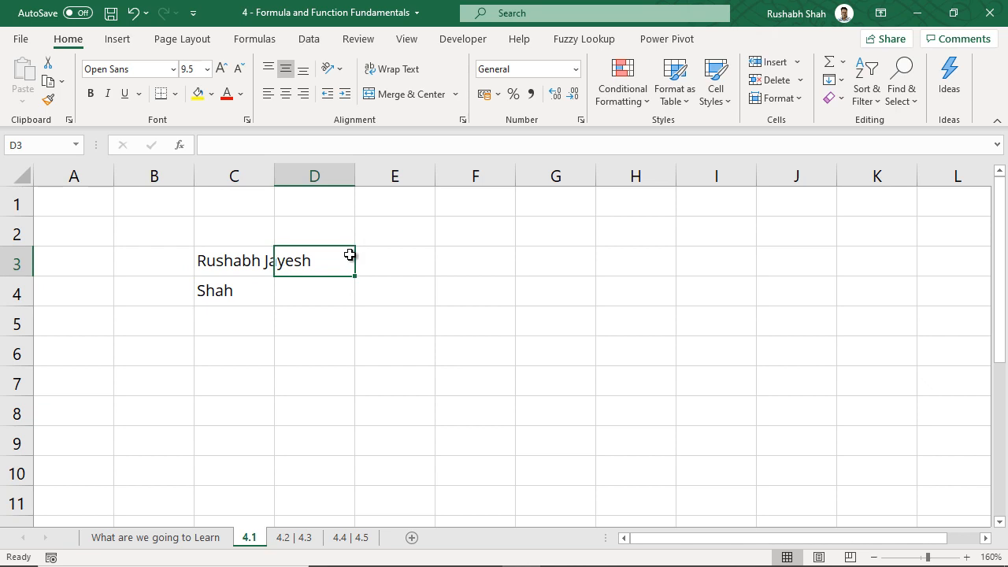
left_click(247, 261)
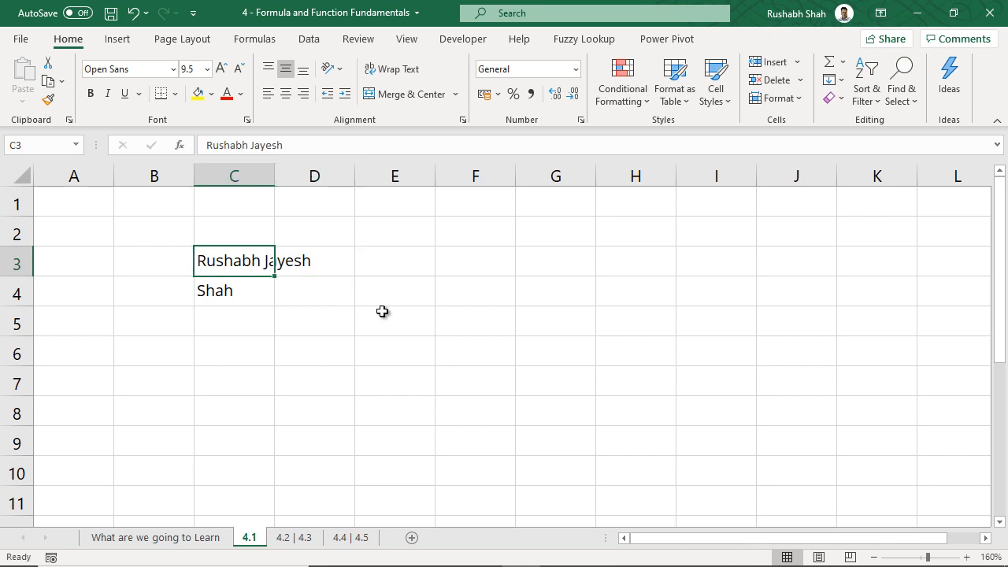
left_click(302, 263)
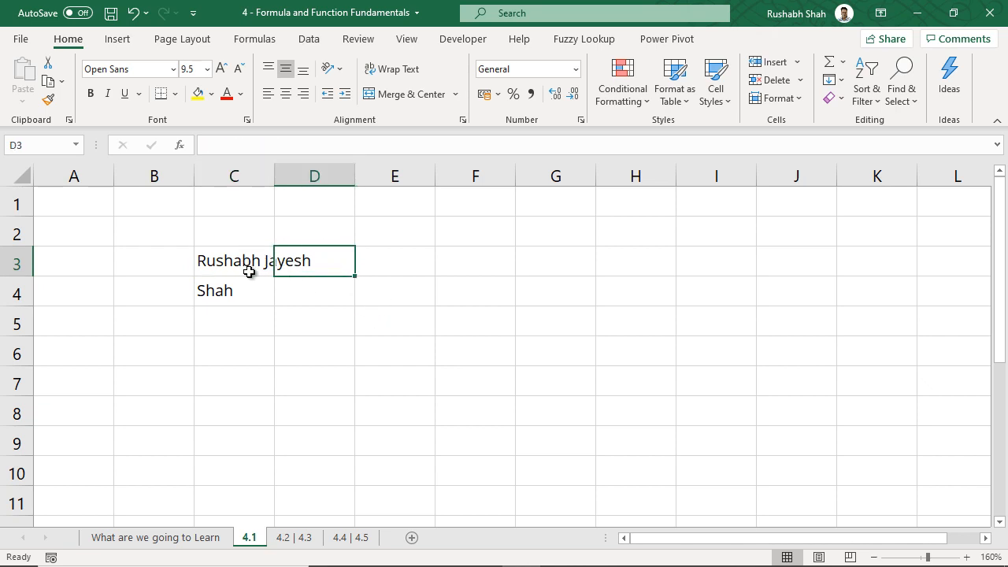
left_click(248, 268)
left_click(249, 285)
left_click(260, 273)
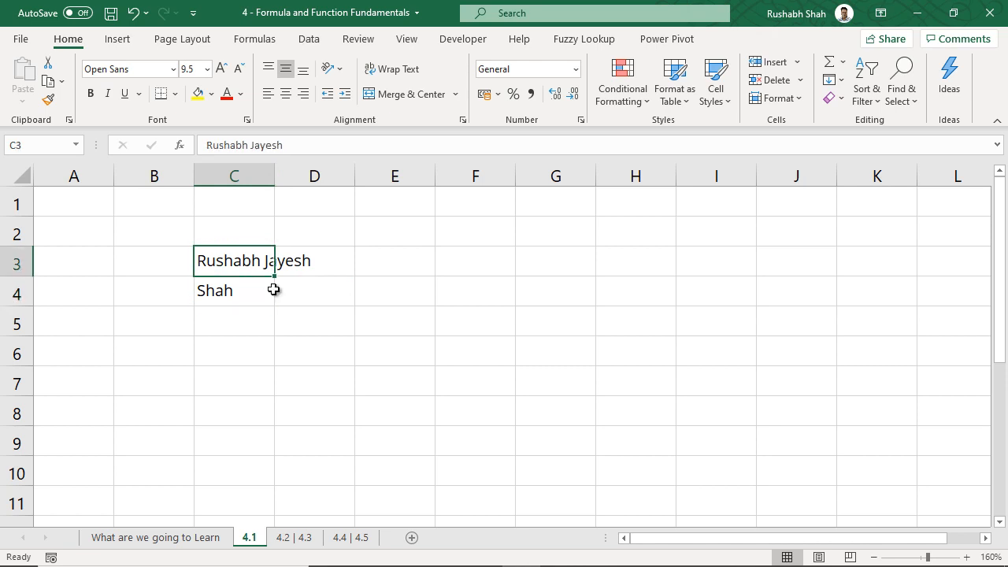
key("Right")
key("Left")
key("Down")
key("Up")
key("Right")
key("Left")
key("Down")
key("Up")
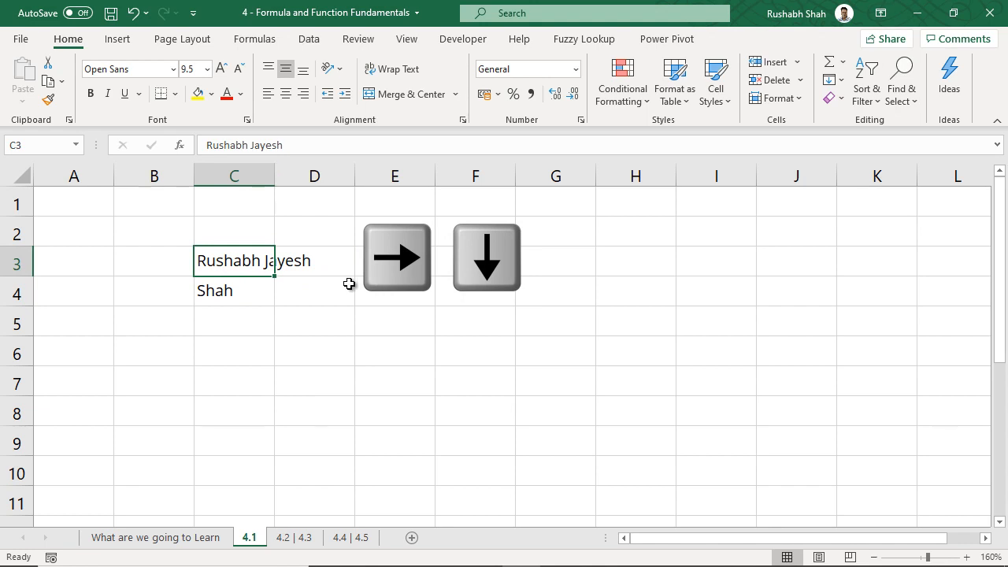
key("Down")
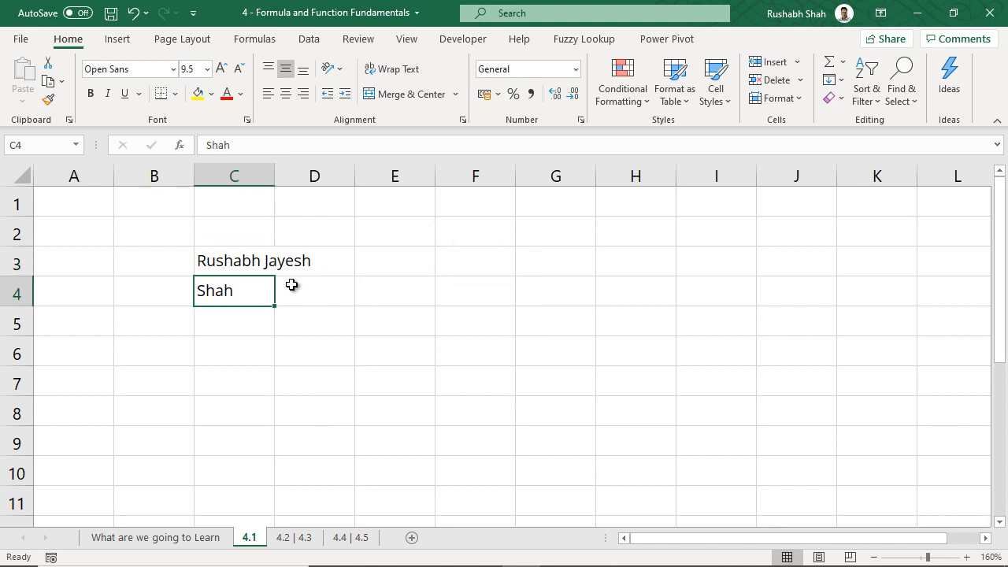
key("Up")
key("F2")
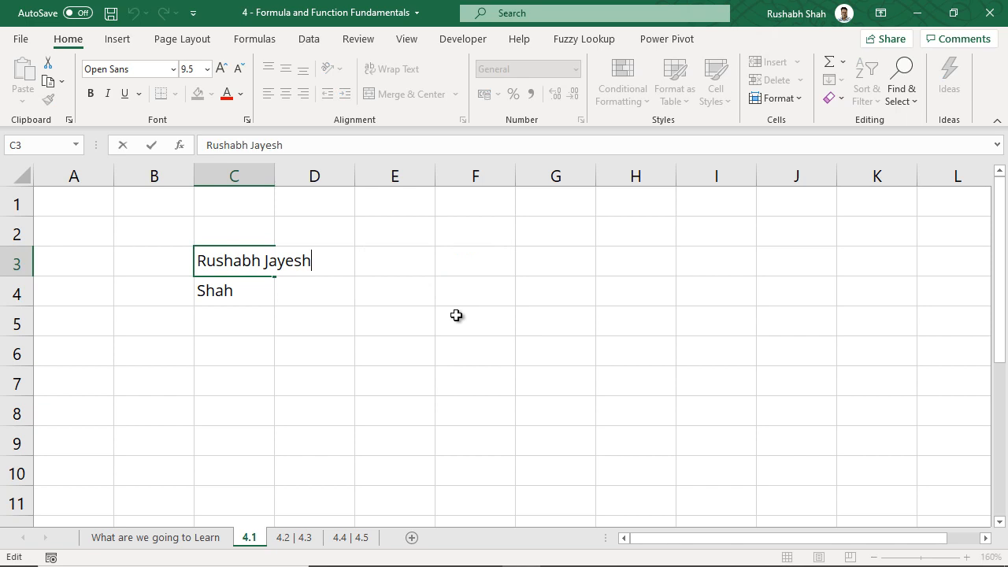
key("Left")
key("Left")
key("Left")
key("Left")
key("Left")
key("Left")
key("Left")
key("Left")
key("Left")
key("Left")
key("Left")
key("Left")
key("ctrl+Right")
key("Left")
key("Left")
key("Left")
key("Left")
key("Left")
key("Left")
key("Left")
key("Left")
key("Right")
key("ctrl+Right")
key("ctrl+Right")
key("Left")
key("Home")
left_click(279, 263)
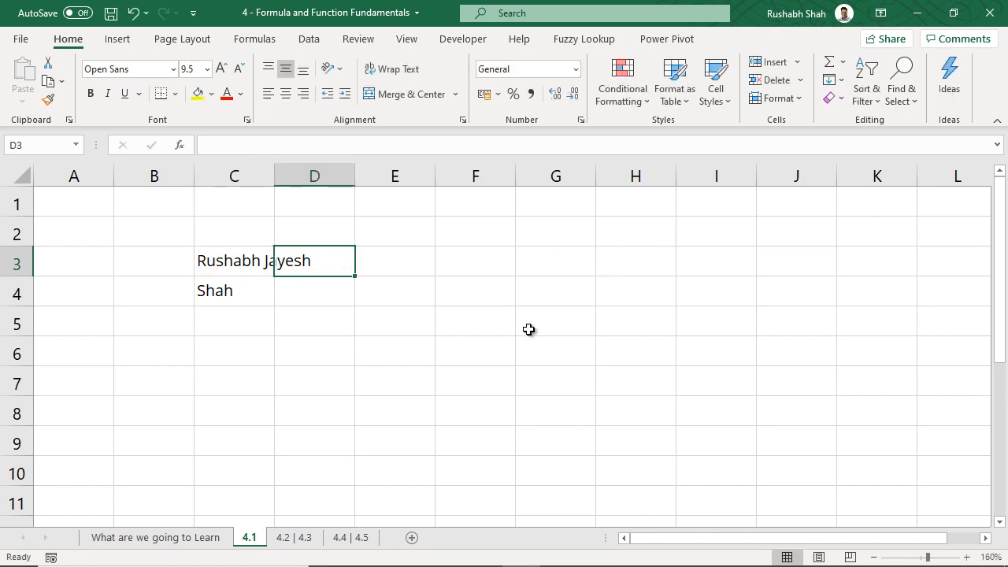
left_click(494, 264)
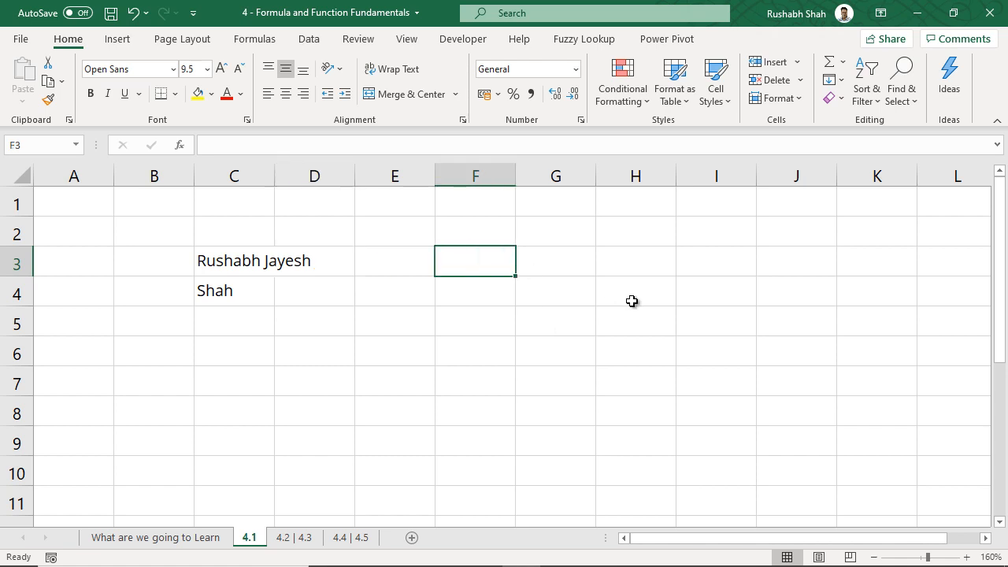
left_click(230, 252)
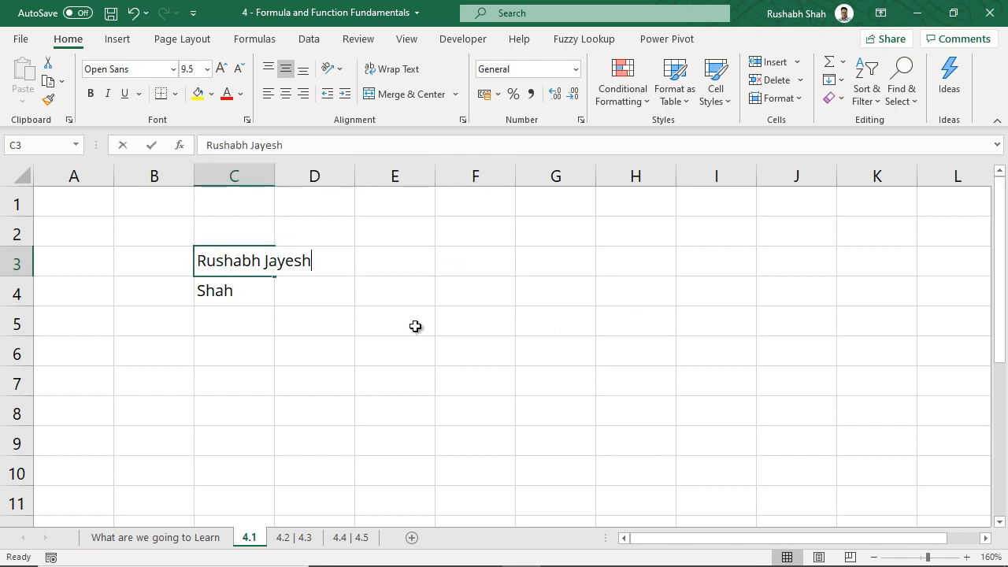
key("F2")
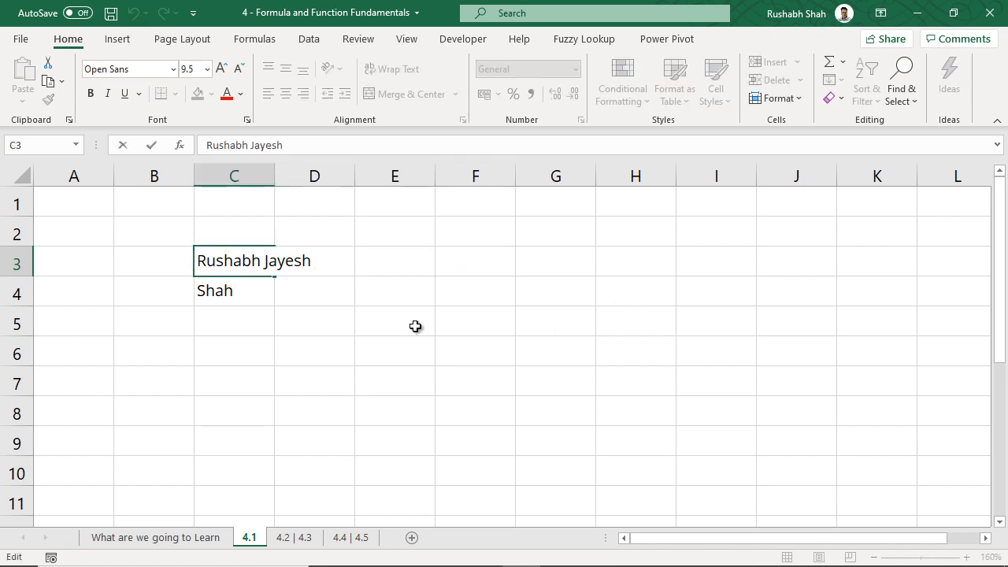
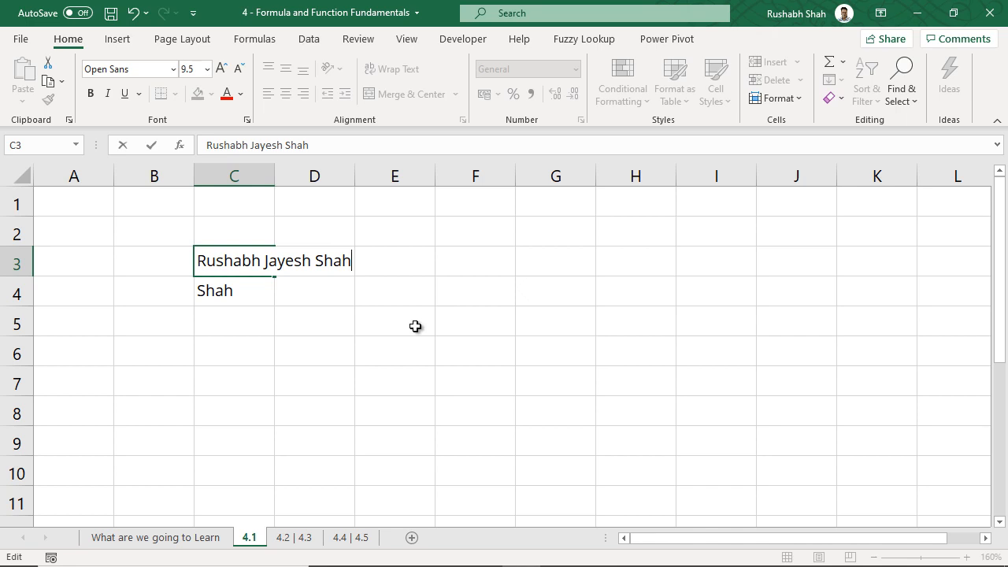
key("Escape")
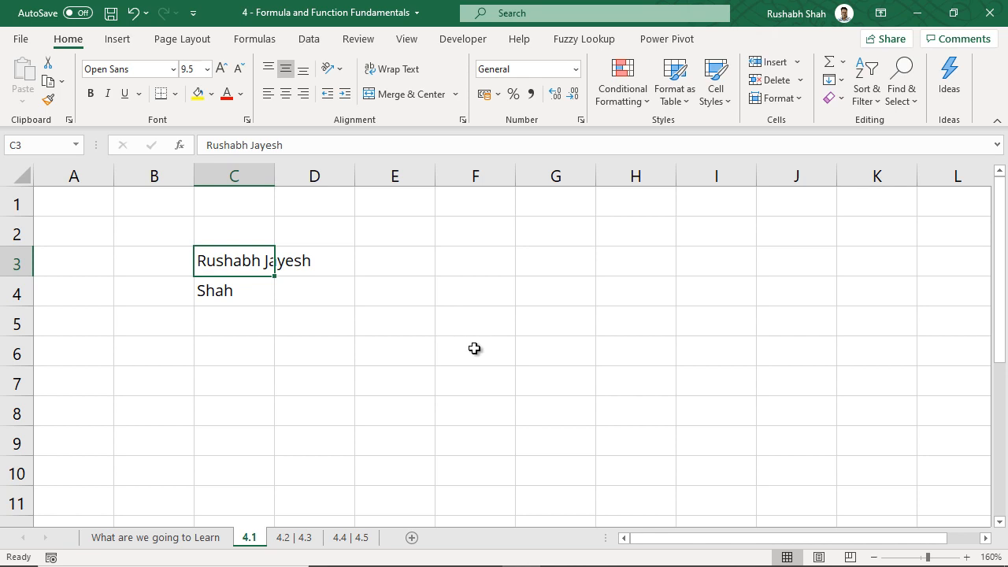
Clear the surname in C4, cancel a stray entry, and undo to restore the surname
left_click(246, 294)
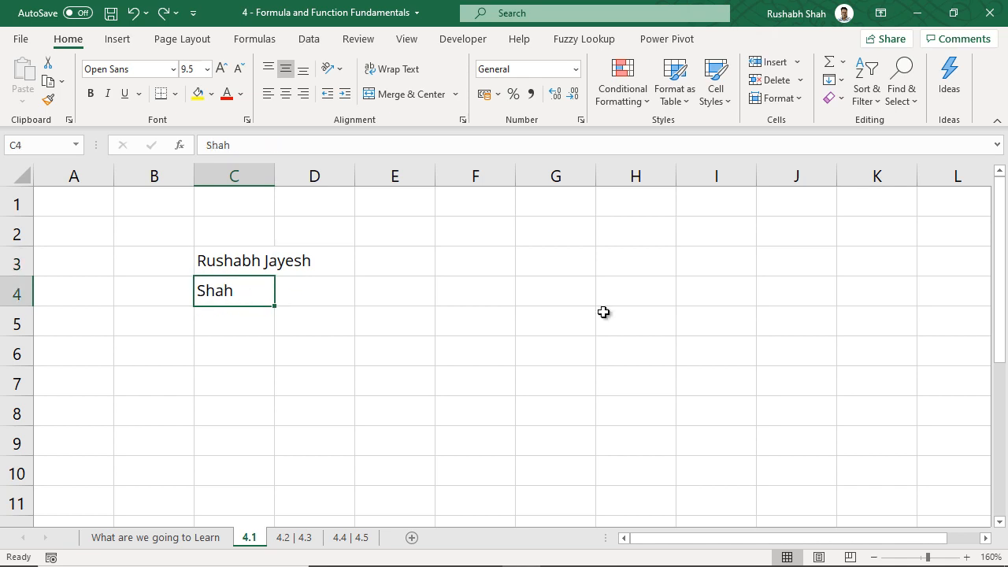
key("Delete")
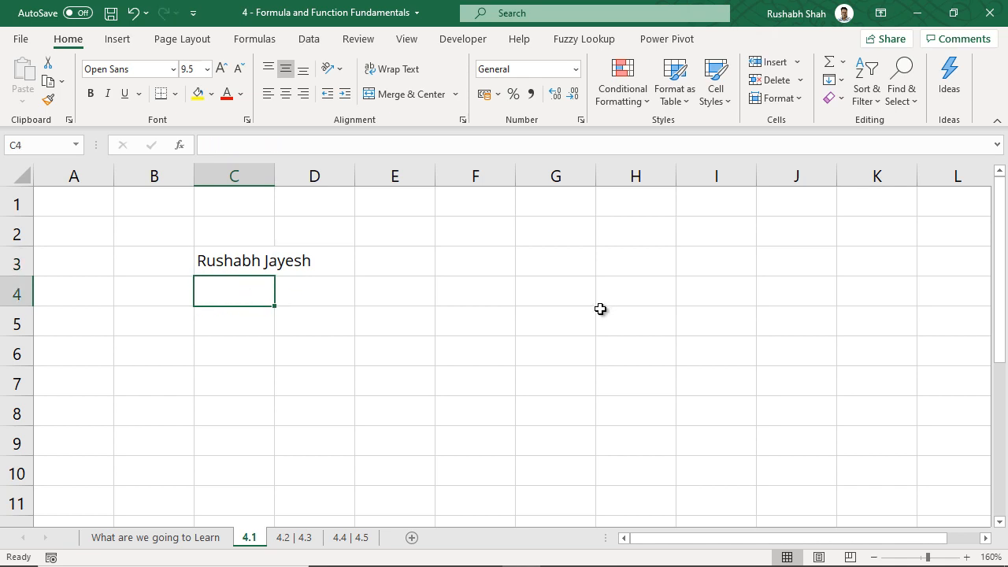
type("tghhhj")
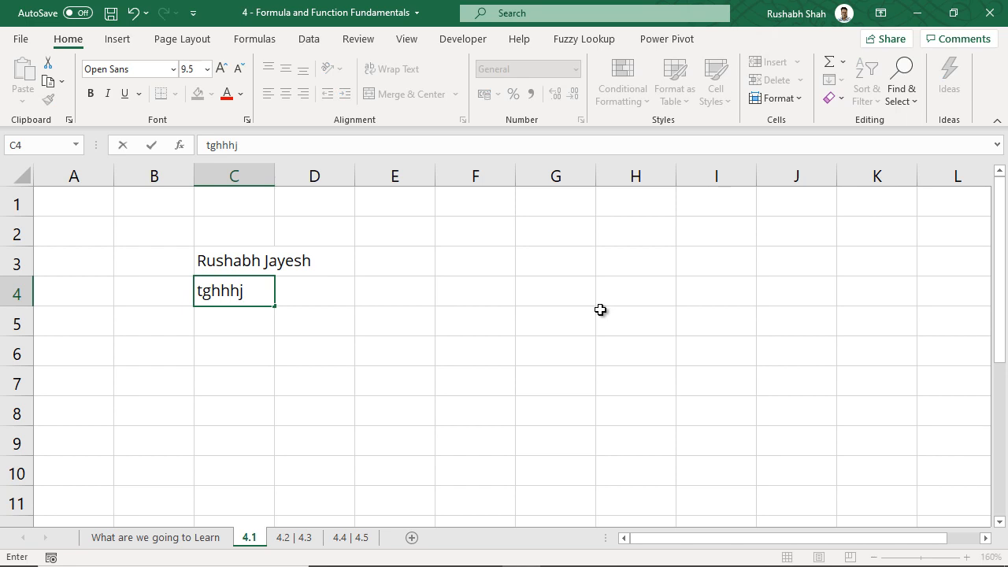
key("Escape")
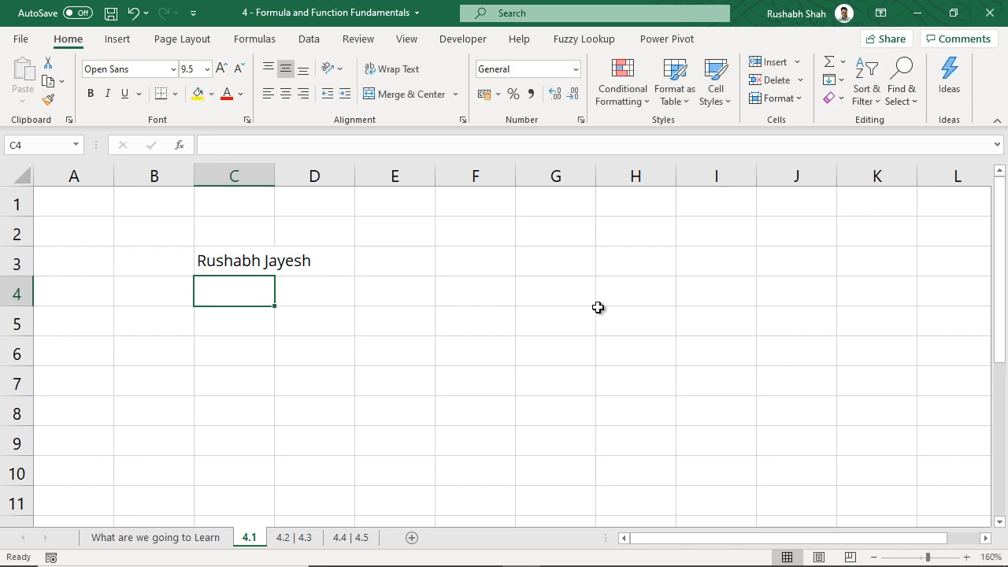
key("ctrl+z")
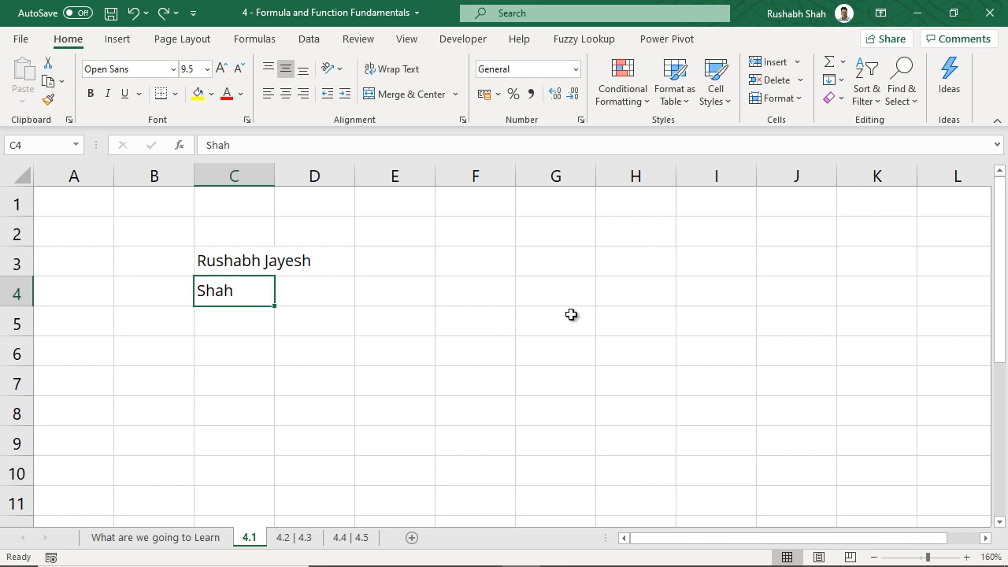
Overwrite C4 with the placeholder text 'gbnhg'
left_click(293, 302)
left_click(246, 298)
type("gbnhg")
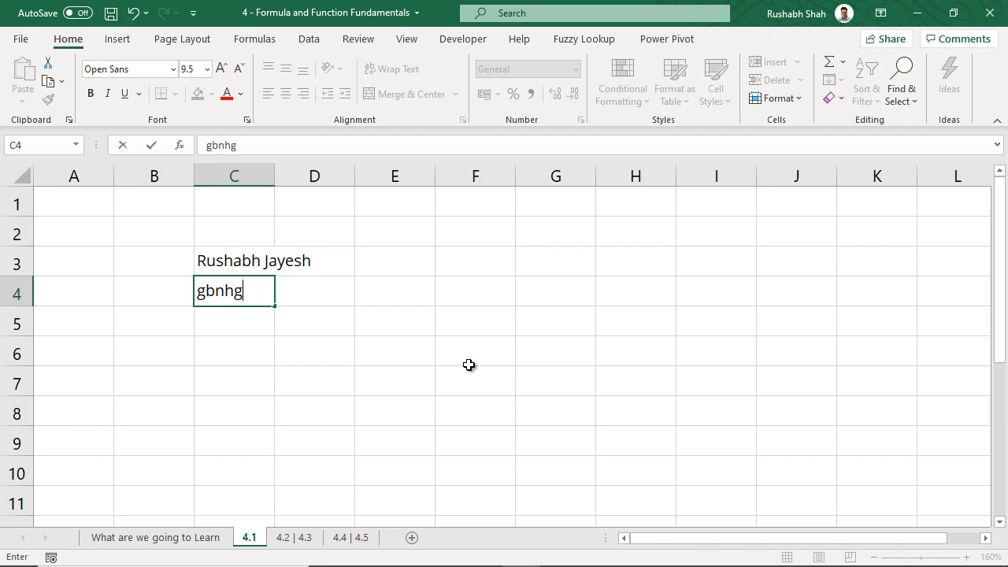
left_click(450, 356)
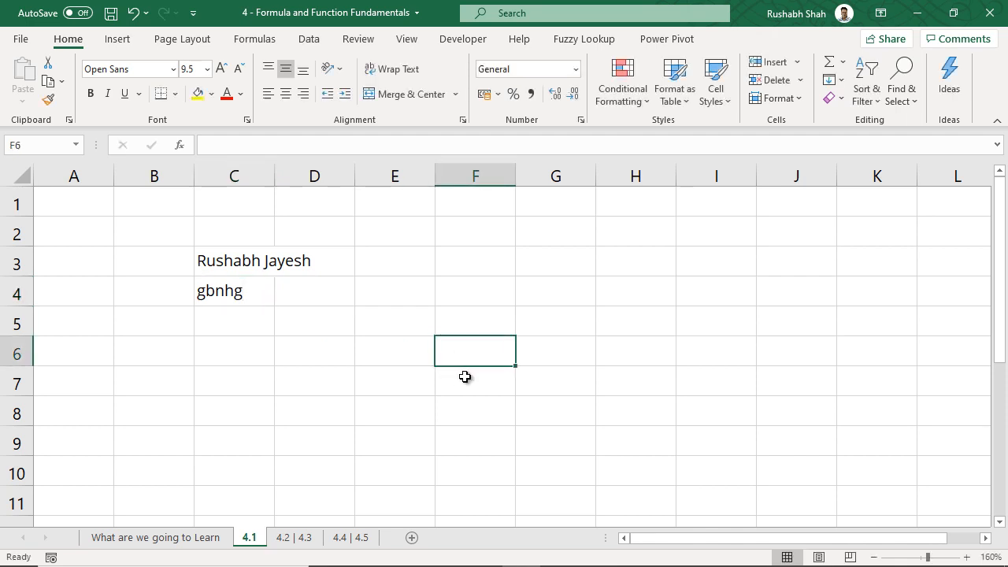
left_click(458, 272)
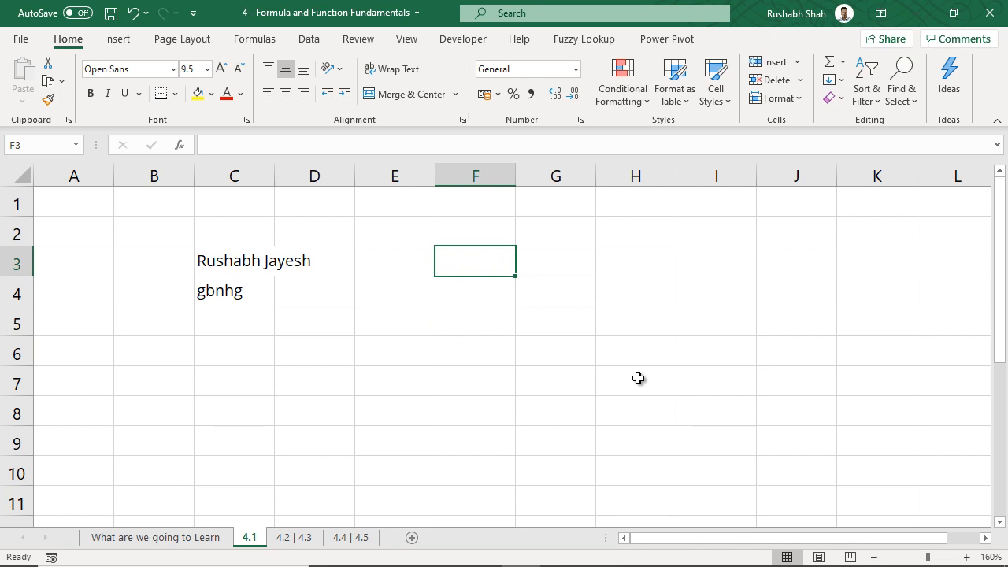
type("=")
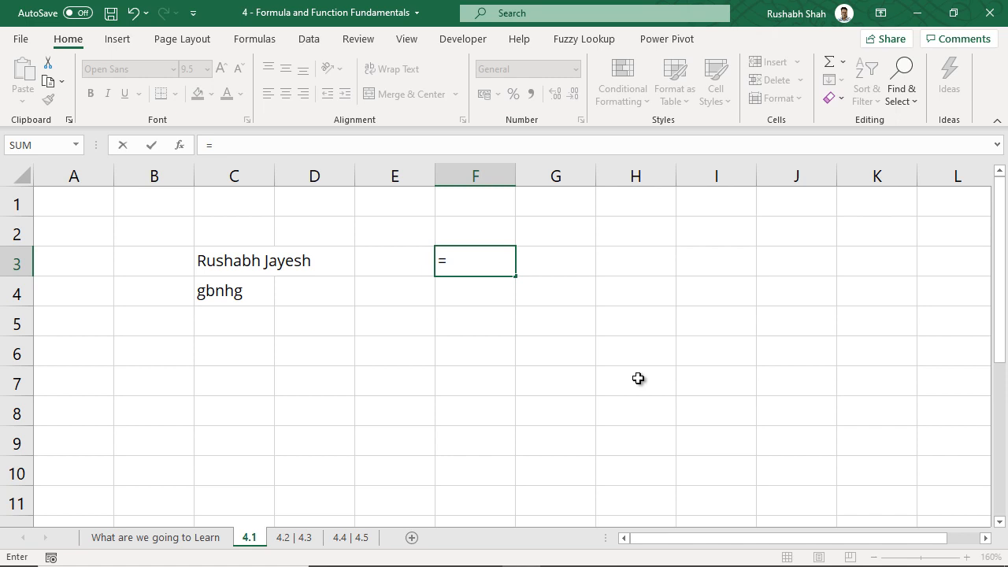
type("sum")
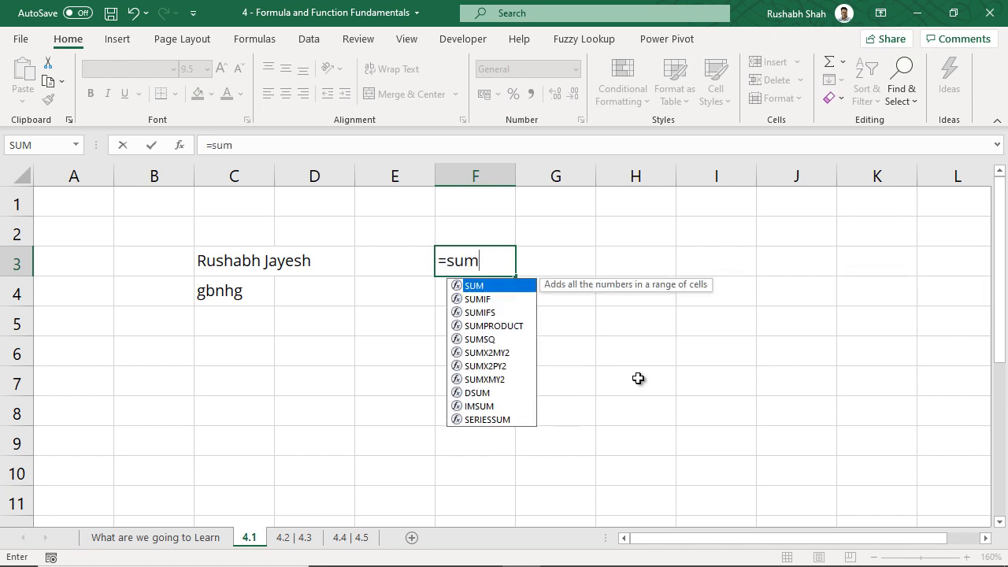
key("BackSpace")
key("BackSpace")
key("BackSpace")
left_click(358, 349)
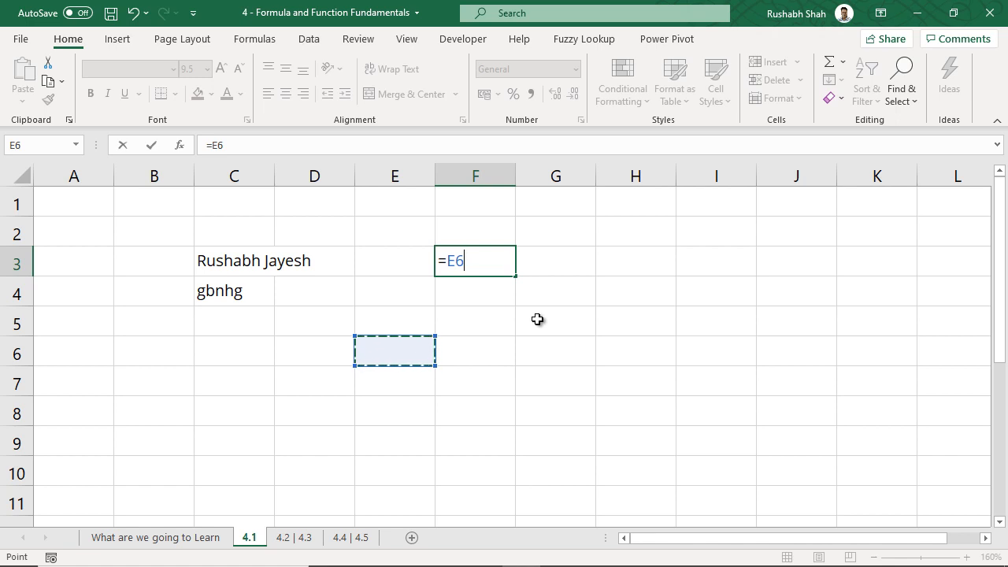
key("BackSpace")
key("BackSpace")
key("BackSpace")
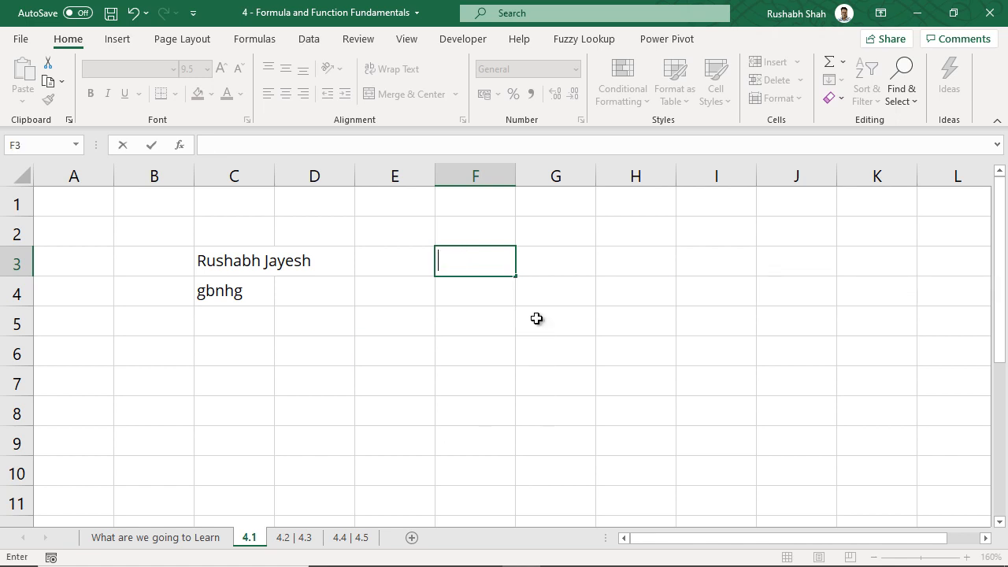
key("Escape")
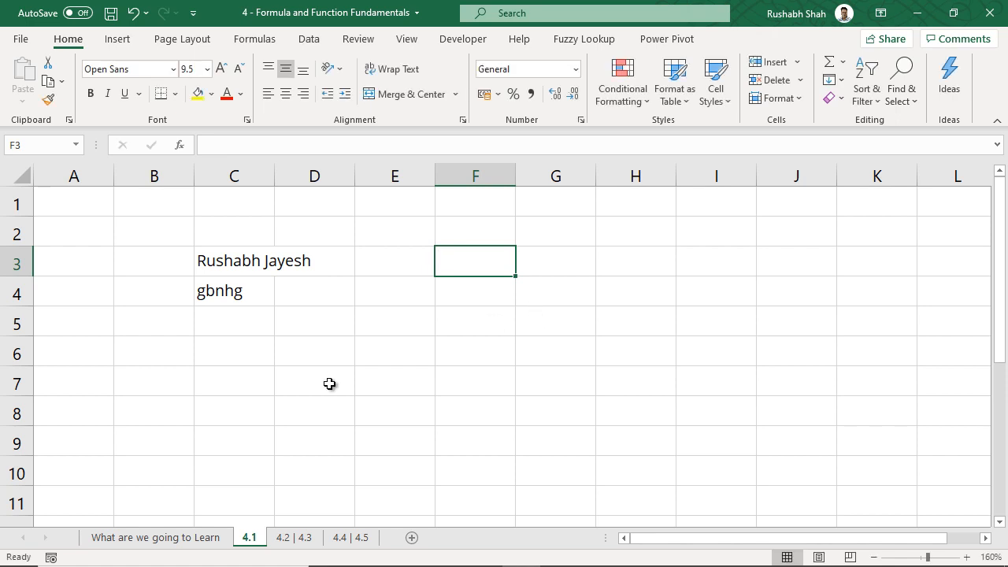
Go to the 4.2 | 4.3 sheet via the 4.2 Formula v/s Function topic
left_click(203, 539)
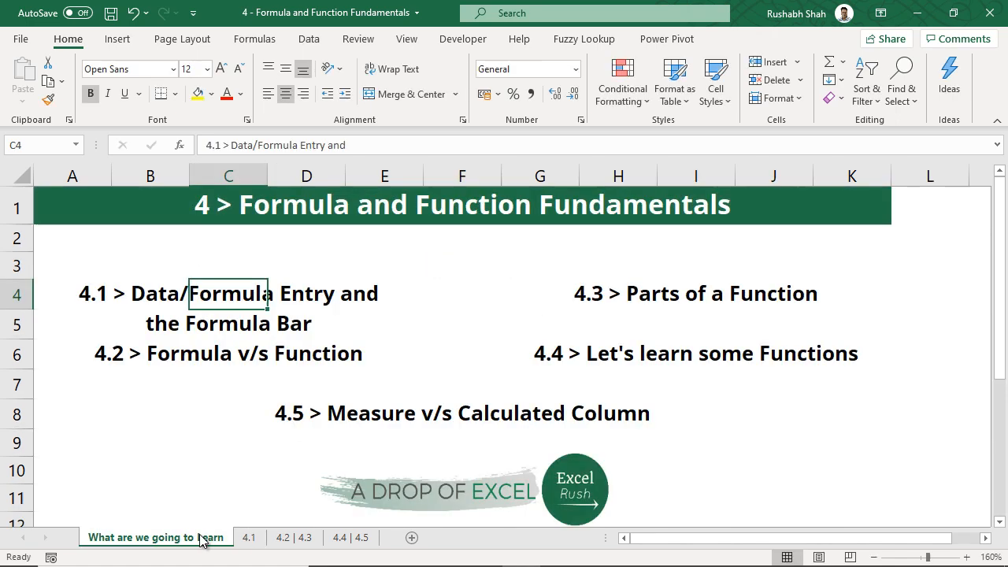
left_click(236, 359)
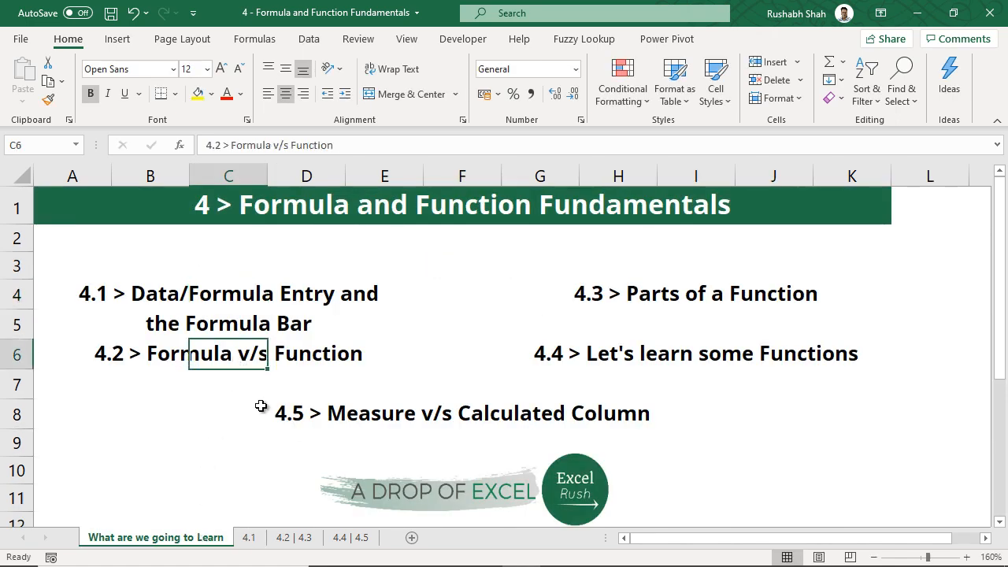
left_click(298, 542)
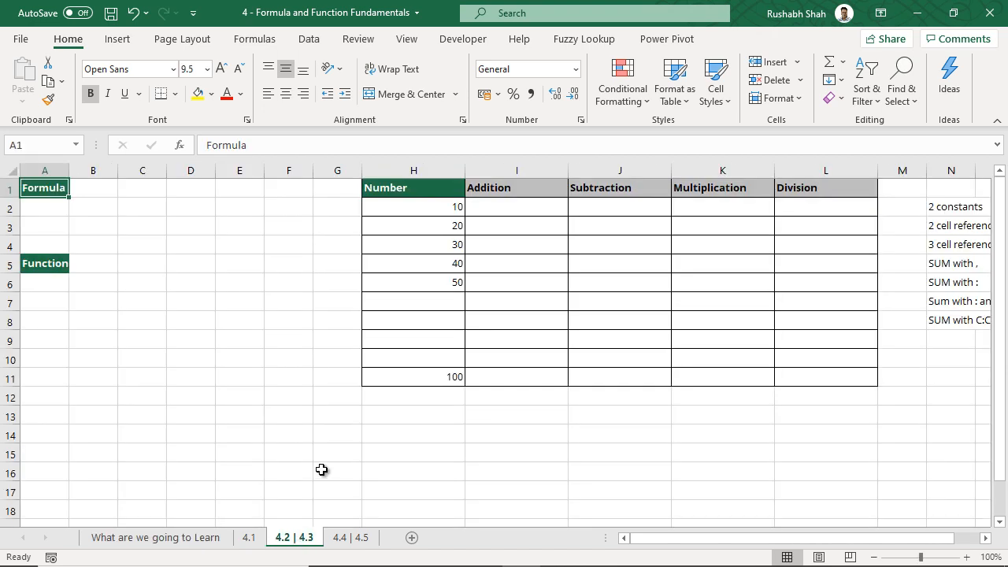
scroll(146, 299, "up", 3)
scroll(146, 300, "up", 2)
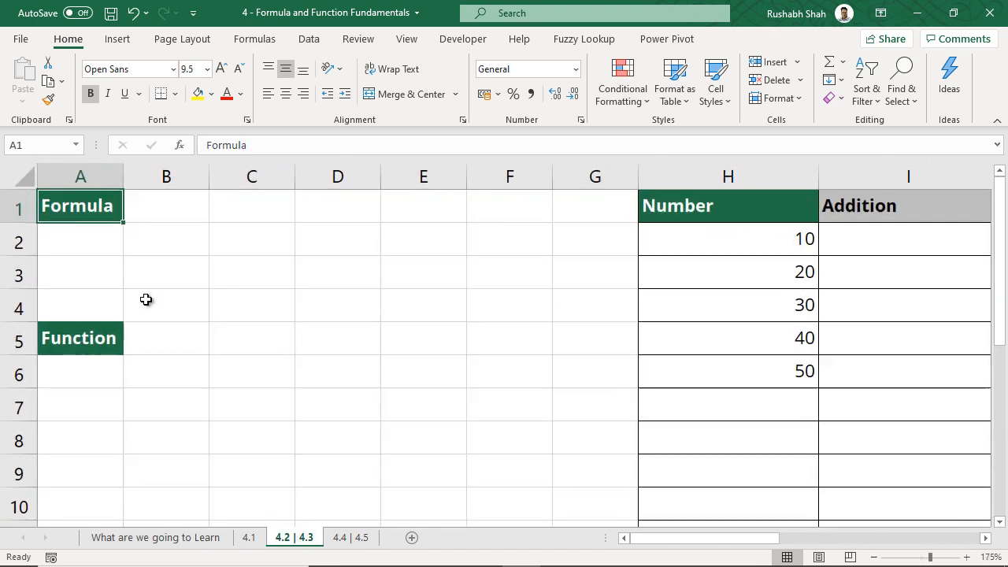
Enter the formula =1+2 in B2 so it displays 3
left_click(183, 245)
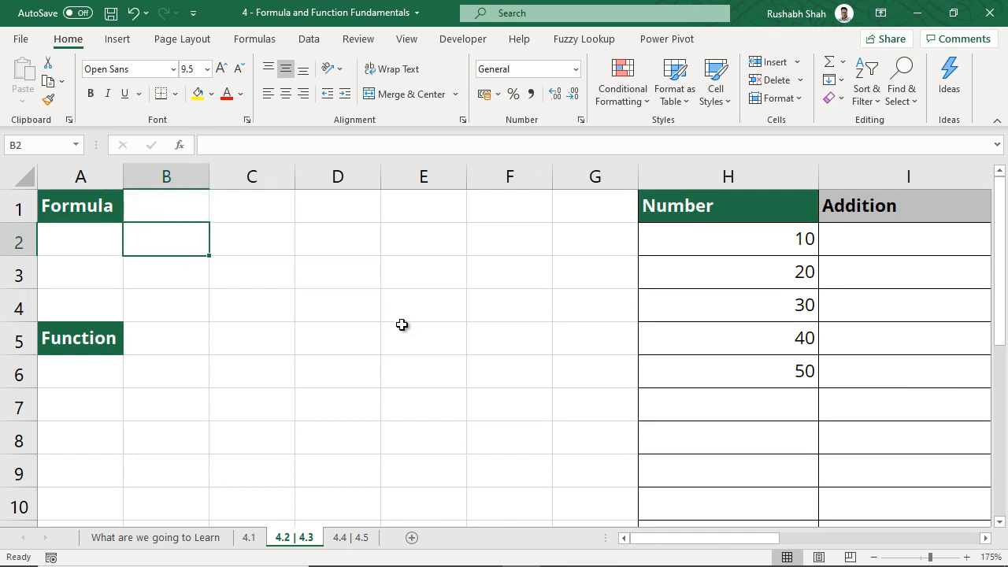
type("=")
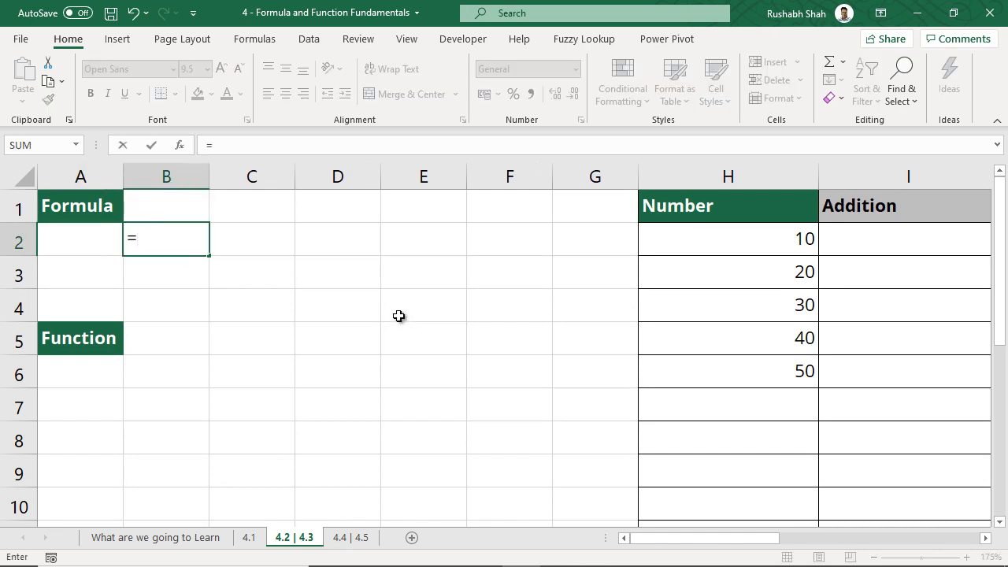
key("Escape")
type("=1+2")
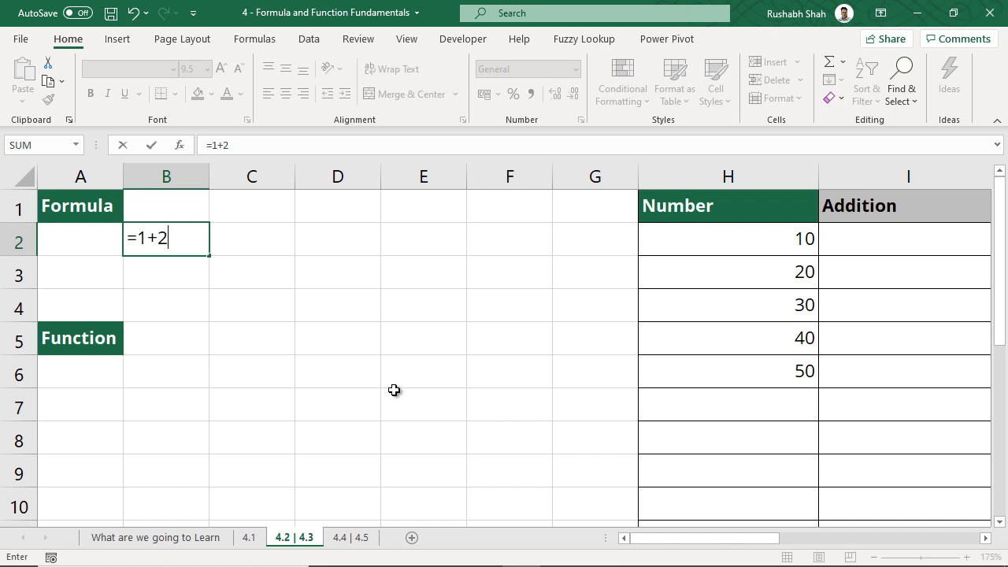
key("Return")
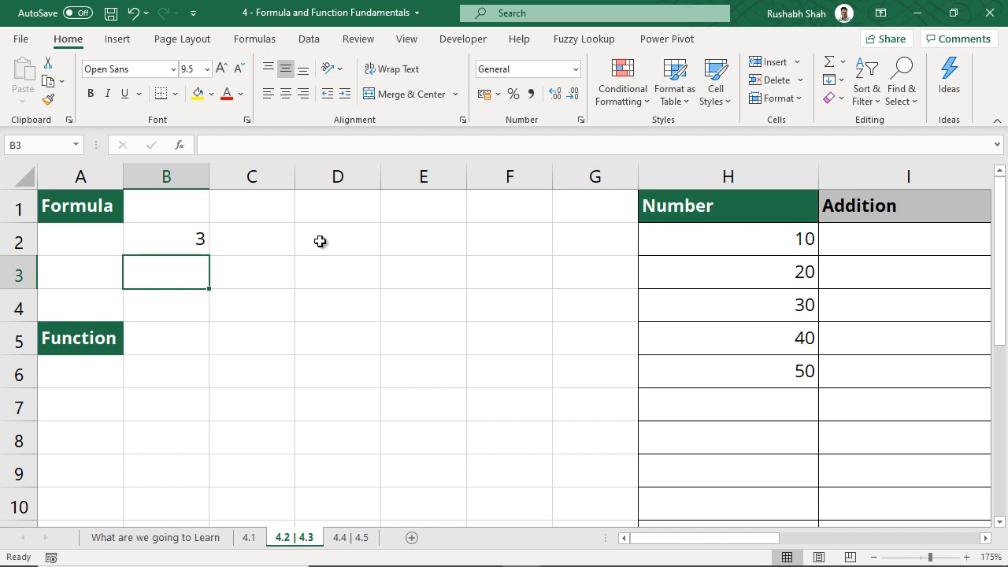
left_click(192, 332)
left_click(191, 381)
type("=sum")
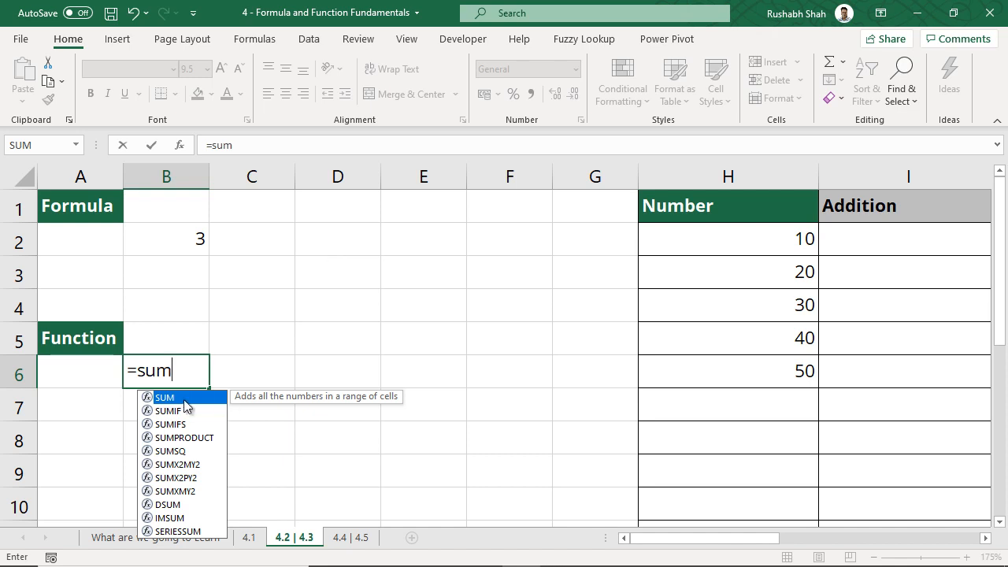
key("BackSpace")
key("BackSpace")
key("BackSpace")
type("coun")
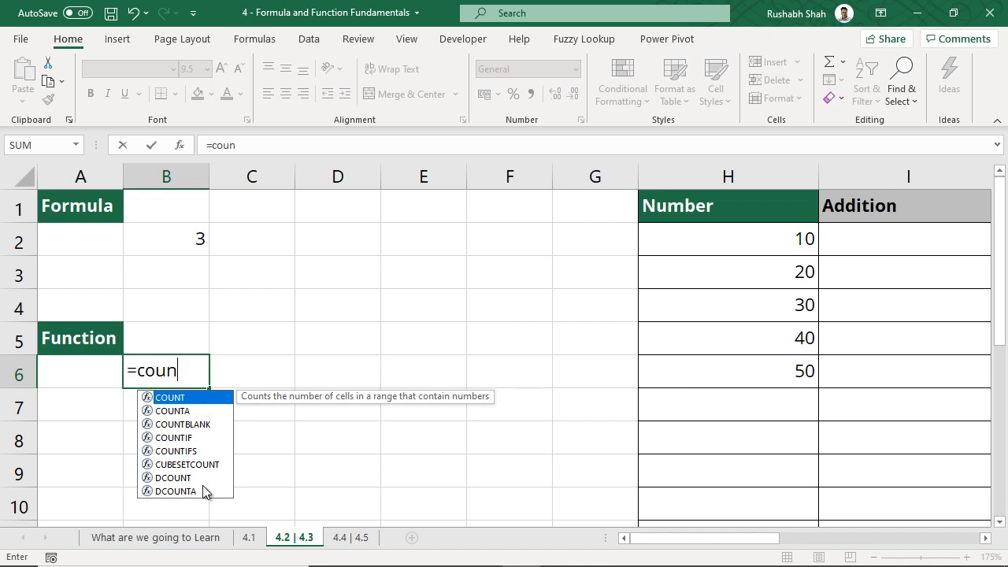
key("Escape")
key("Escape")
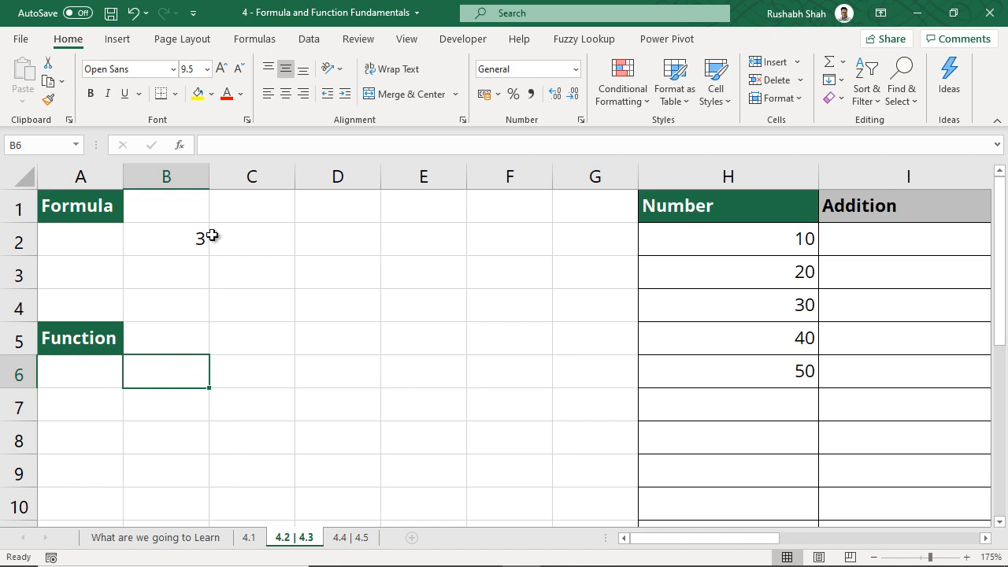
Browse the Formulas tab's Date & Time, Financial, Text, Math & Trig and More Functions lists
left_click(251, 39)
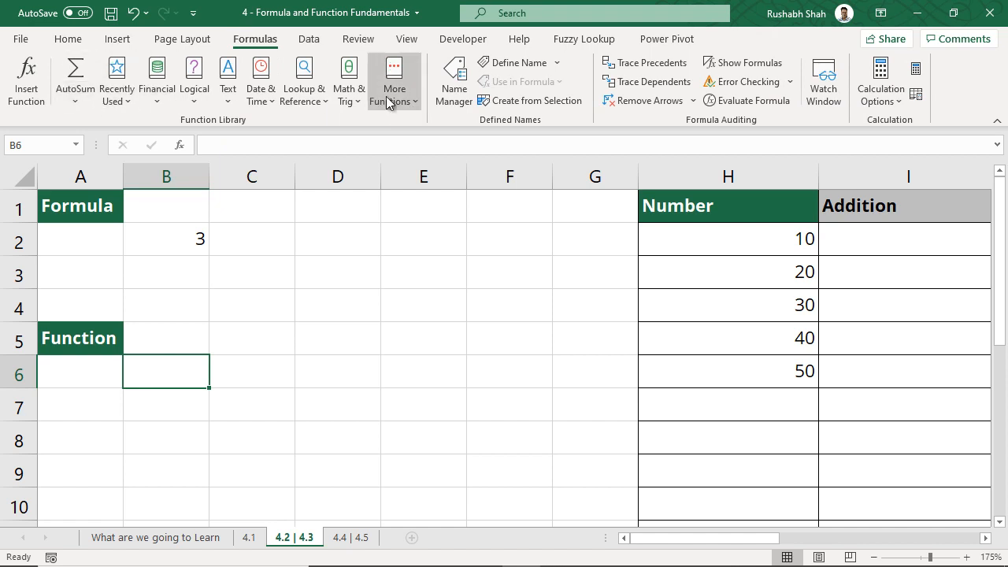
left_click(260, 102)
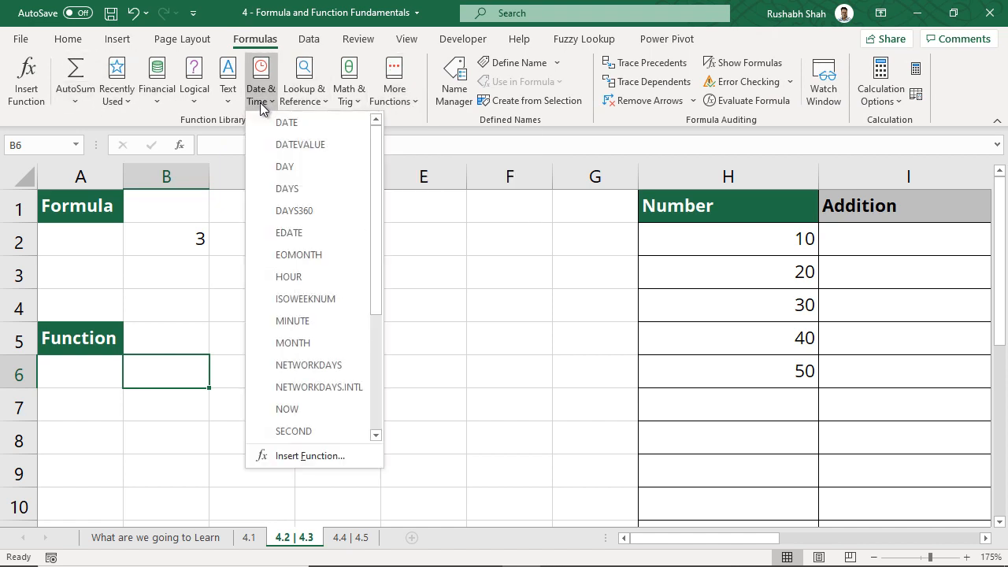
left_click(260, 102)
left_click(160, 104)
left_click(160, 104)
left_click(225, 101)
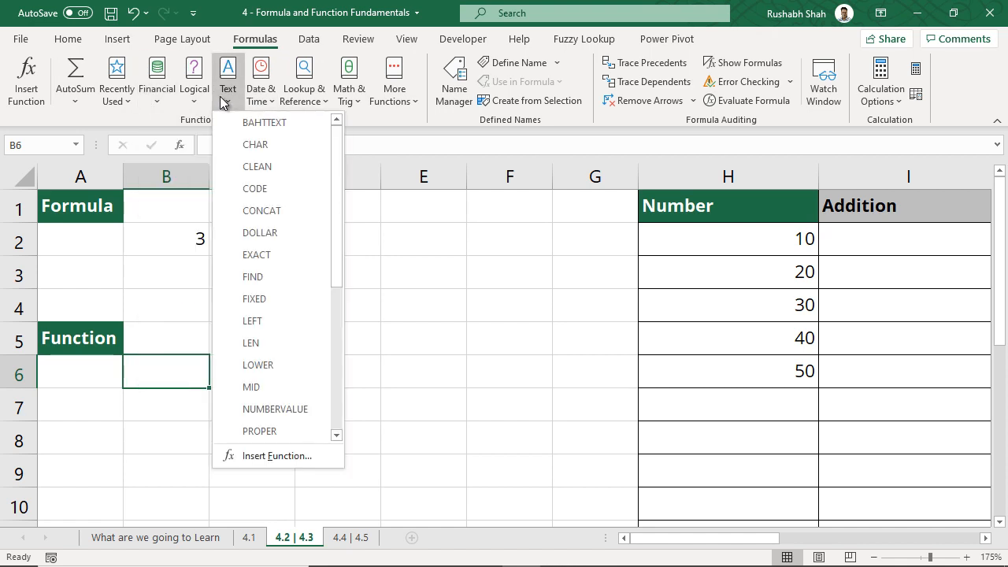
left_click(223, 101)
left_click(349, 100)
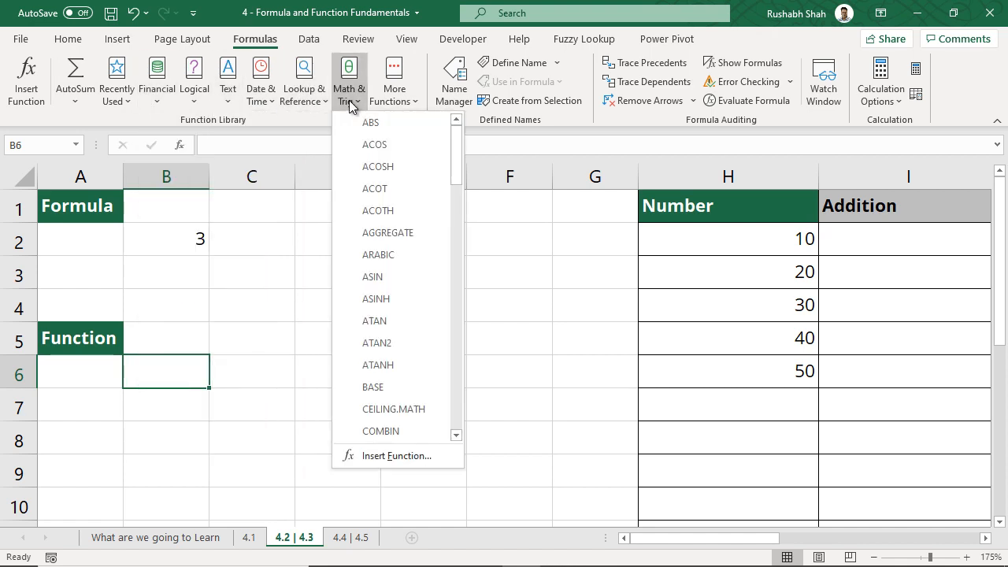
left_click(349, 100)
left_click(403, 101)
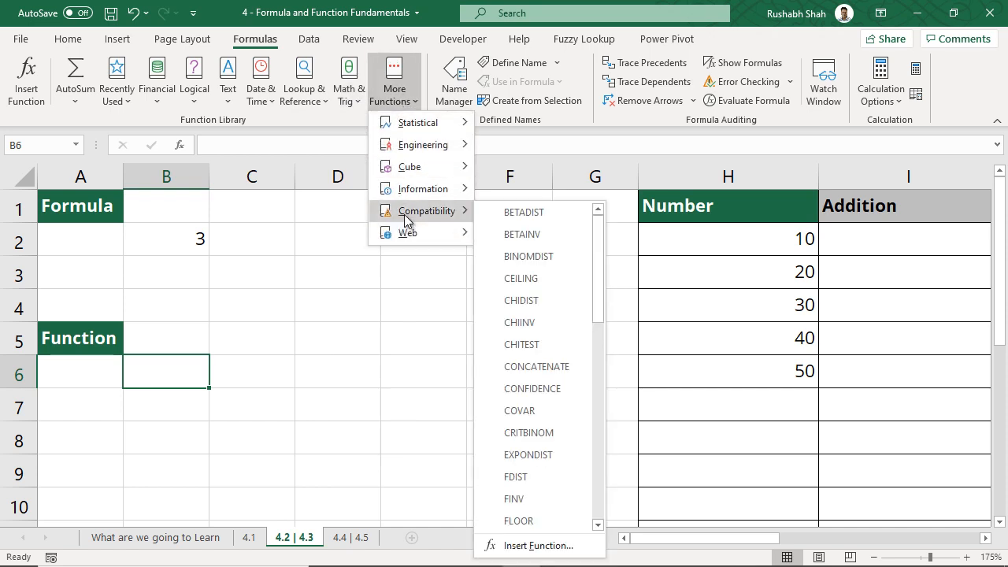
mouse_move(411, 132)
left_click(398, 100)
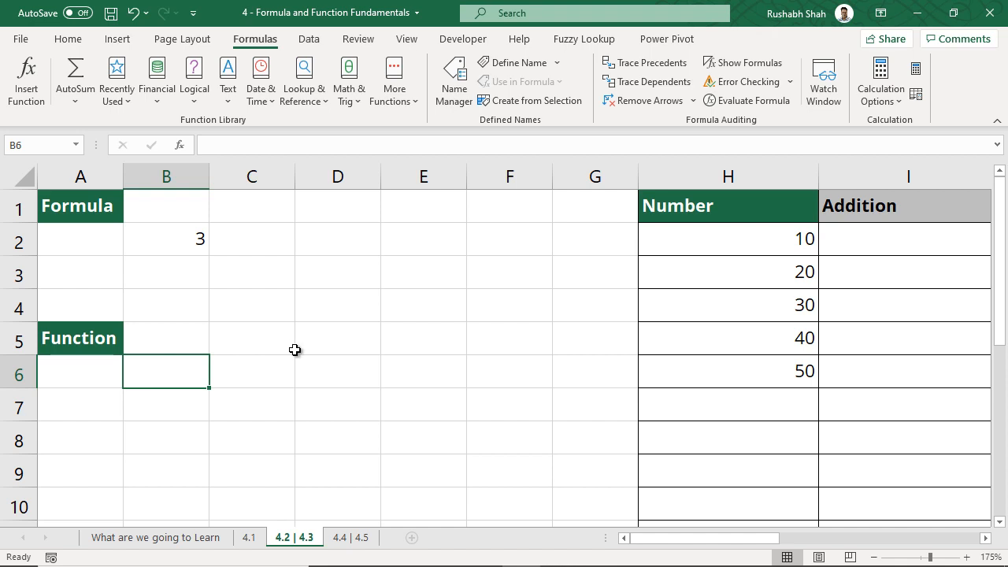
Move the selection from B6 into the Number table at I2 under Addition
key("Right")
key("Up")
key("Right")
key("Right")
key("Right")
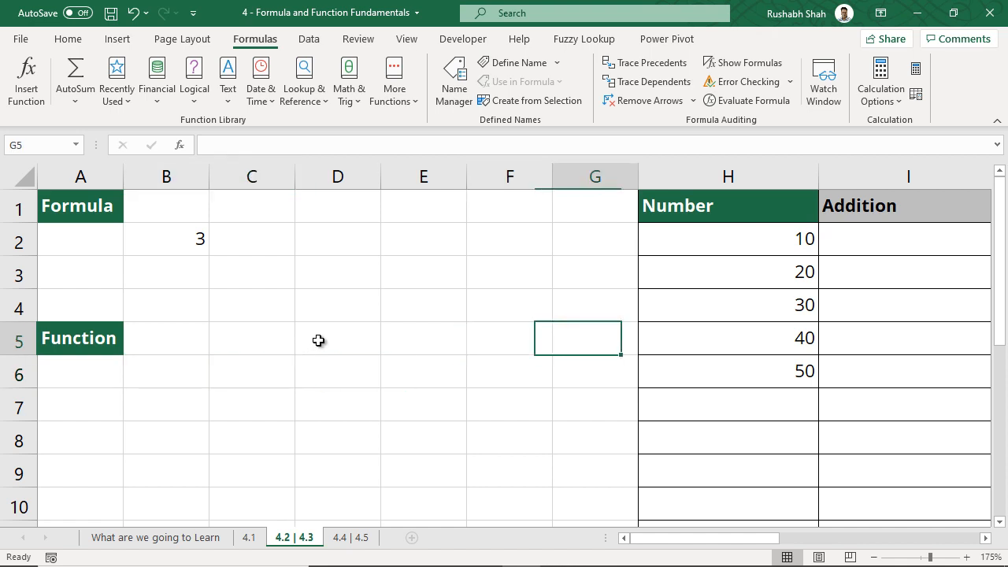
key("Right")
key("Right")
key("Right")
key("Right")
key("Right")
key("Right")
key("Up")
key("Up")
key("Up")
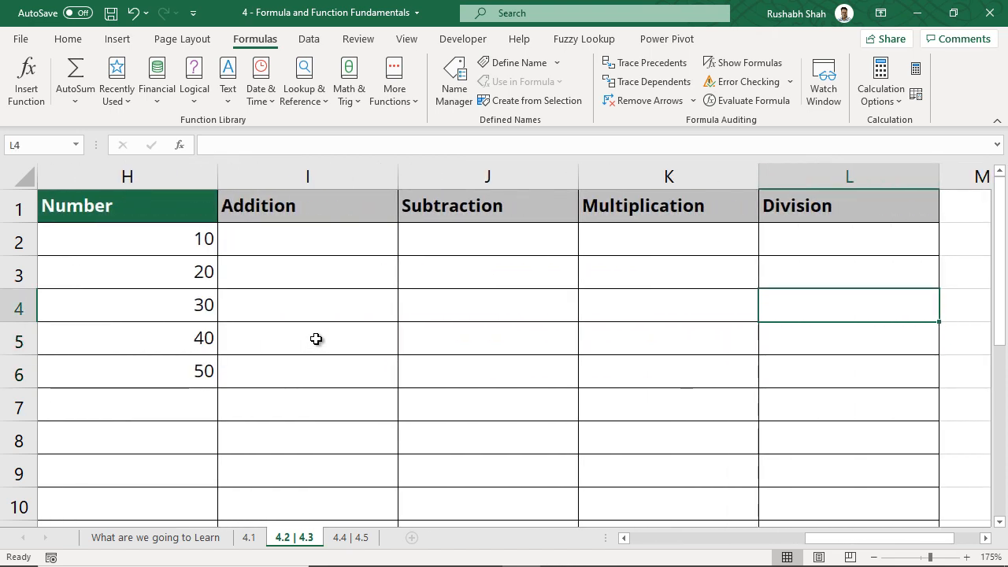
key("Left")
key("Left")
key("Left")
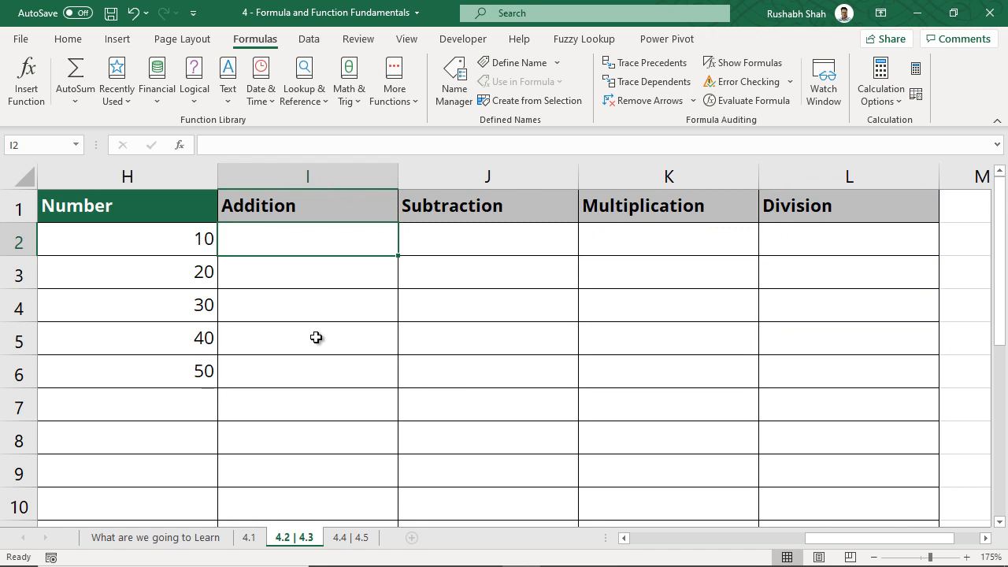
Save the workbook and select H2 holding 10
key("ctrl+s")
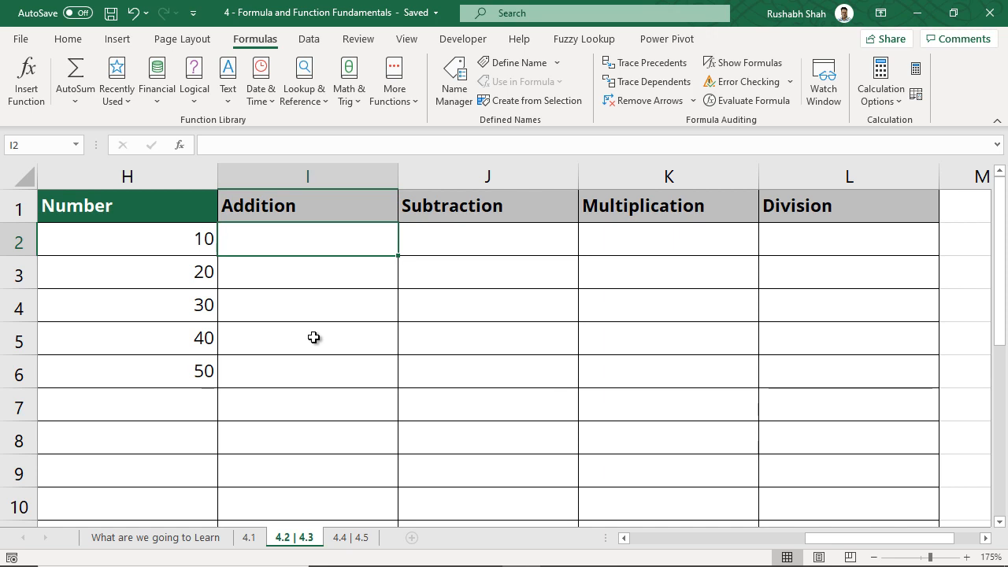
left_click(170, 237)
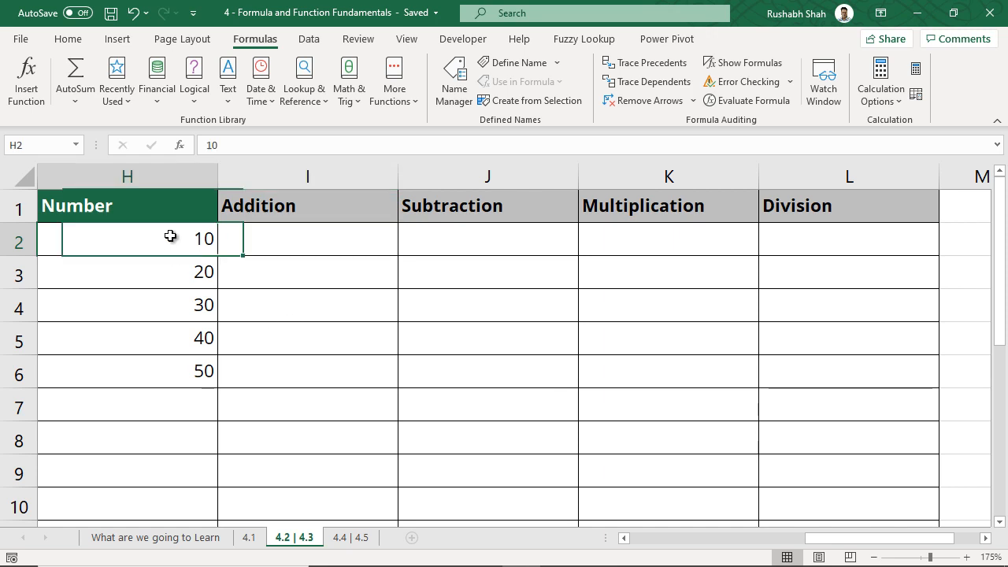
scroll(175, 240, "down", 1, "ctrl")
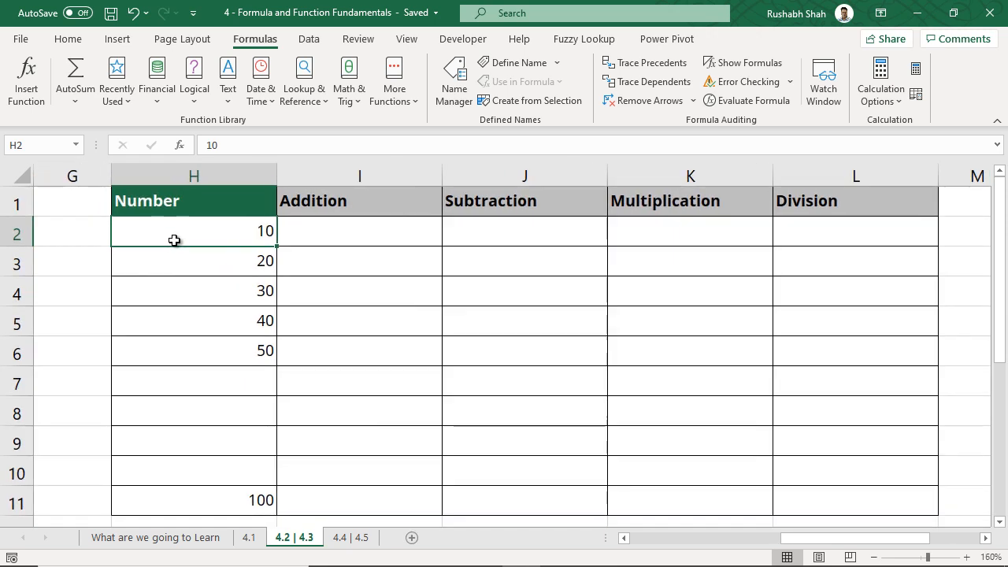
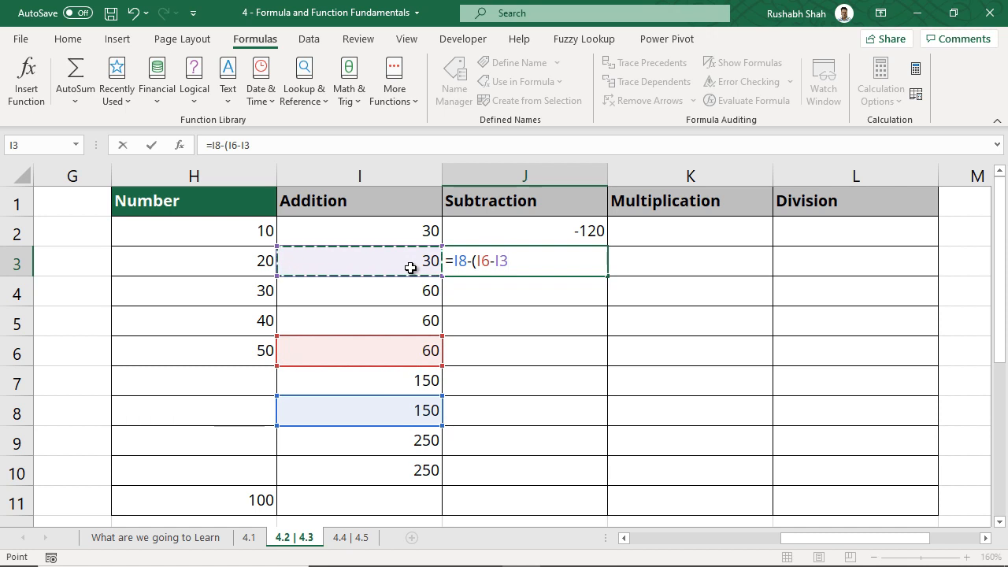
Change J3's formula to =I8-(I6-(I4+I3)) by adding I4 and brackets, giving 180
type(")")
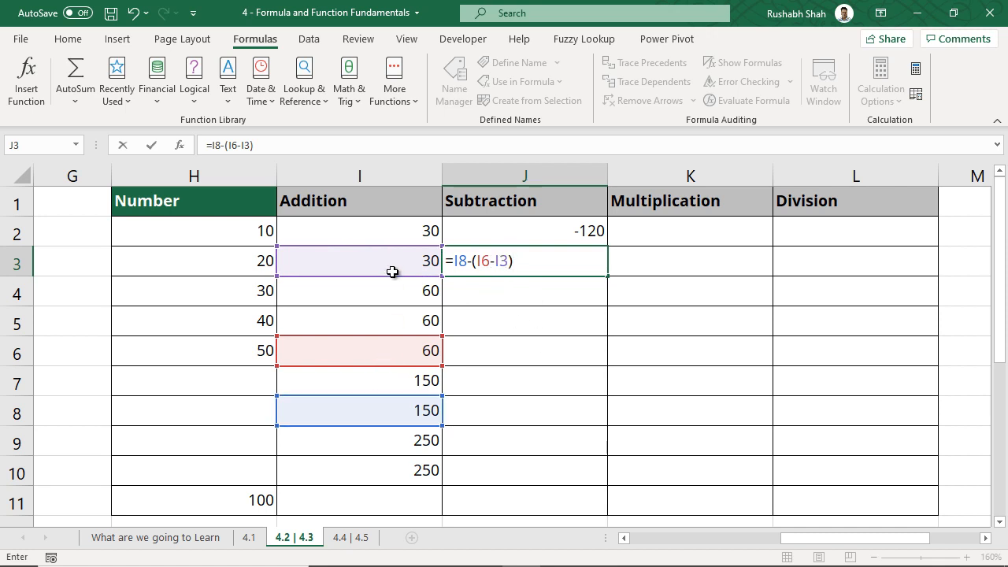
left_click(497, 262)
type("(")
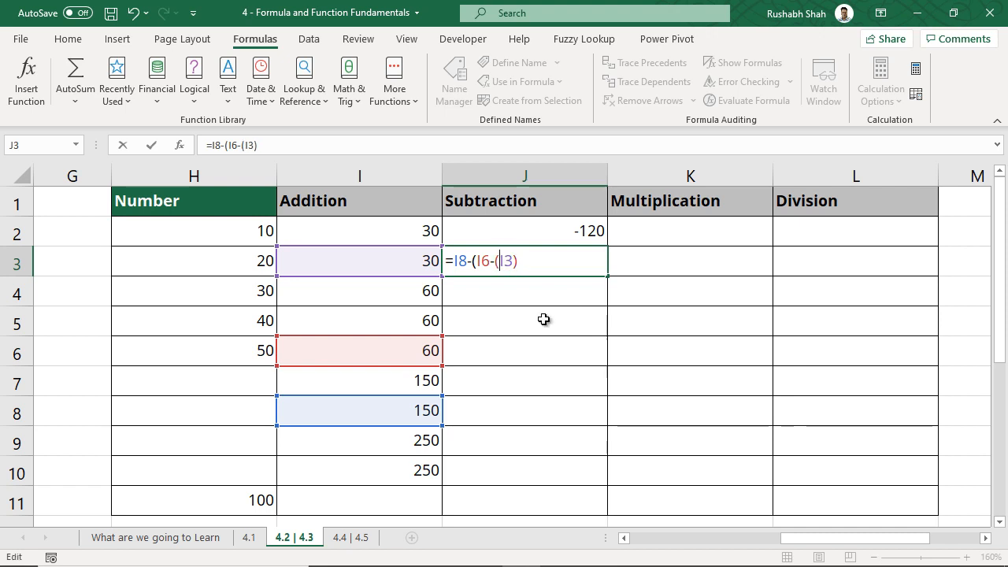
left_click(416, 293)
type("+I")
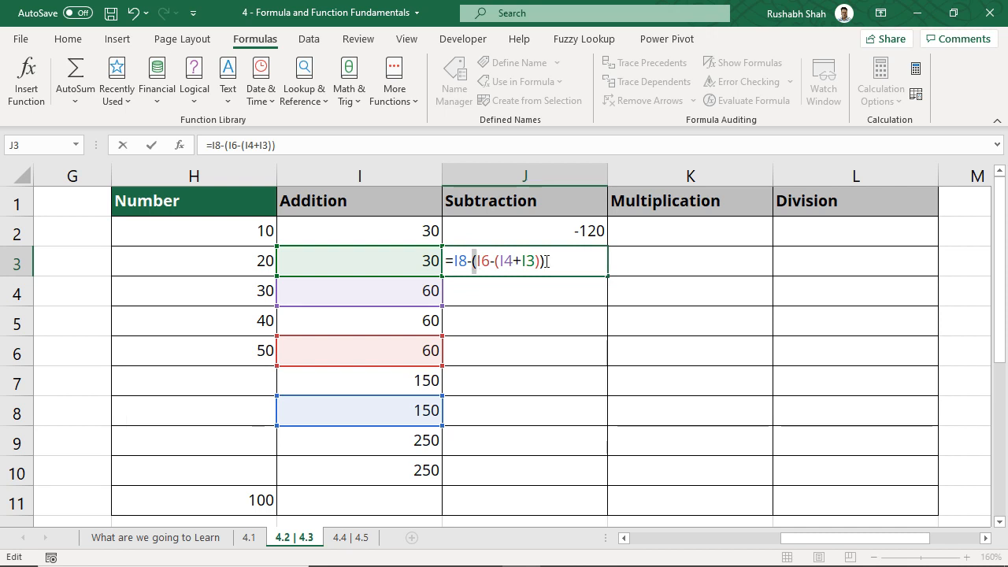
left_click_drag(501, 263, 535, 263)
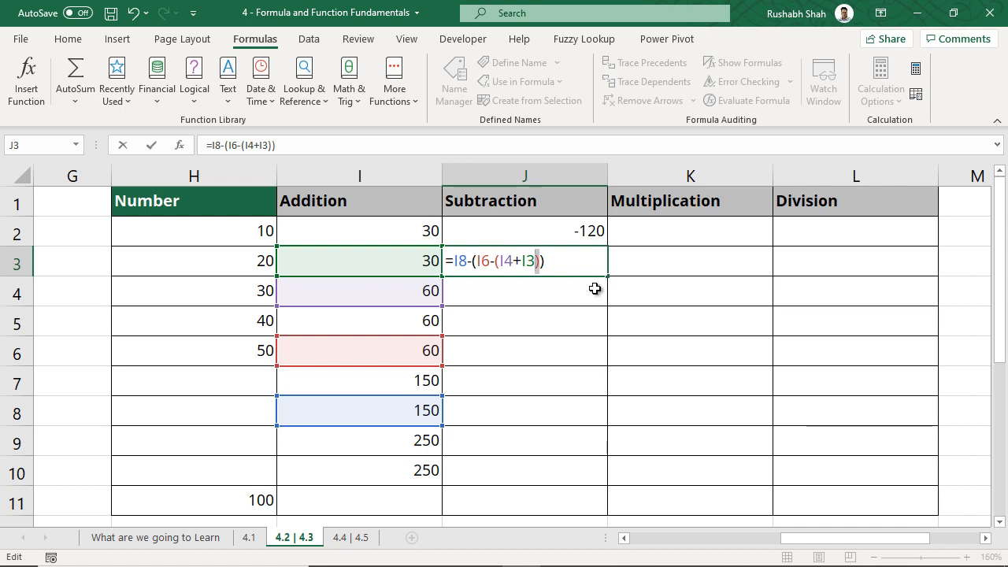
key("Return")
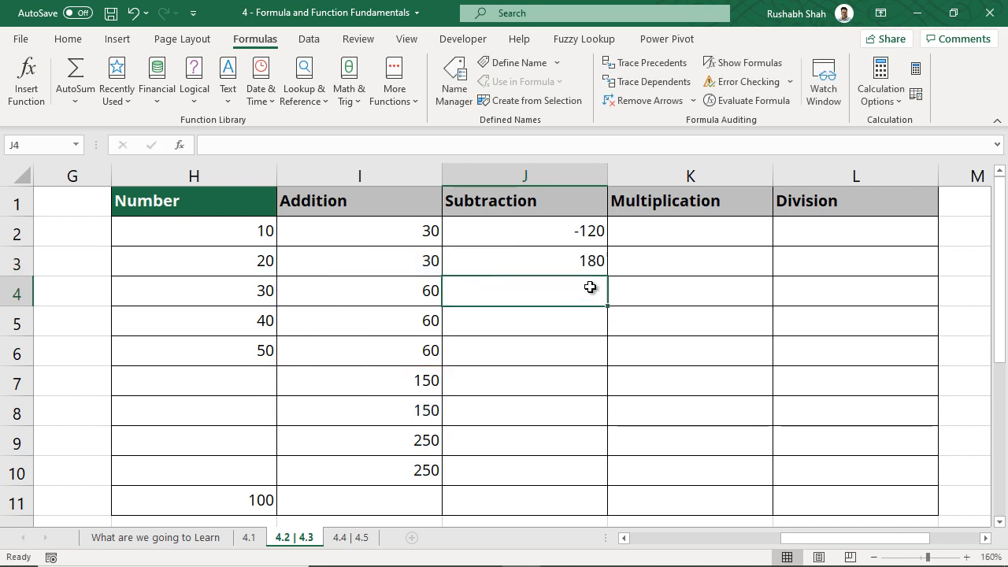
Enter =I2*I3 in K2 and =H2*120 in K3, giving 900 and 1200
left_click(652, 236)
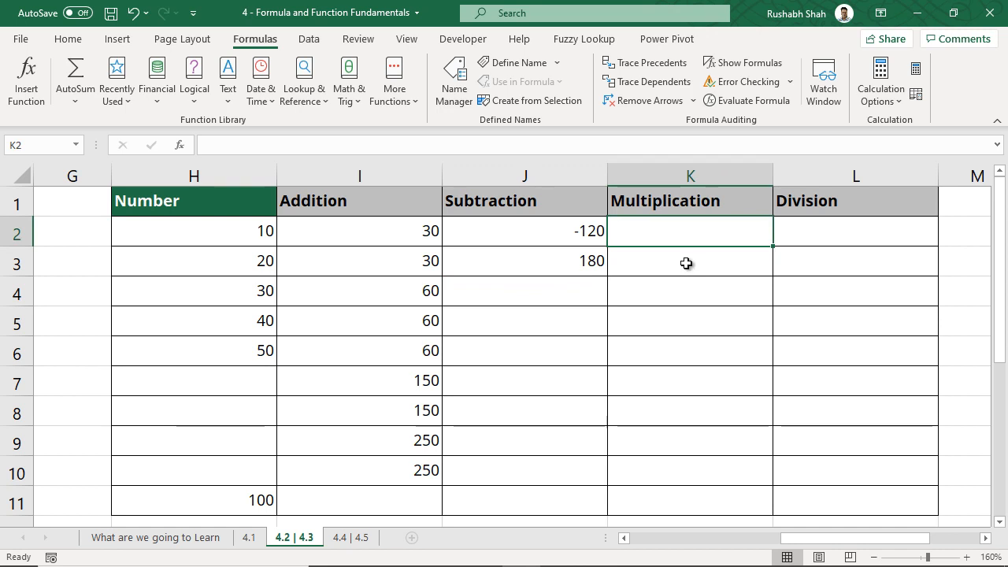
type("=")
left_click(410, 231)
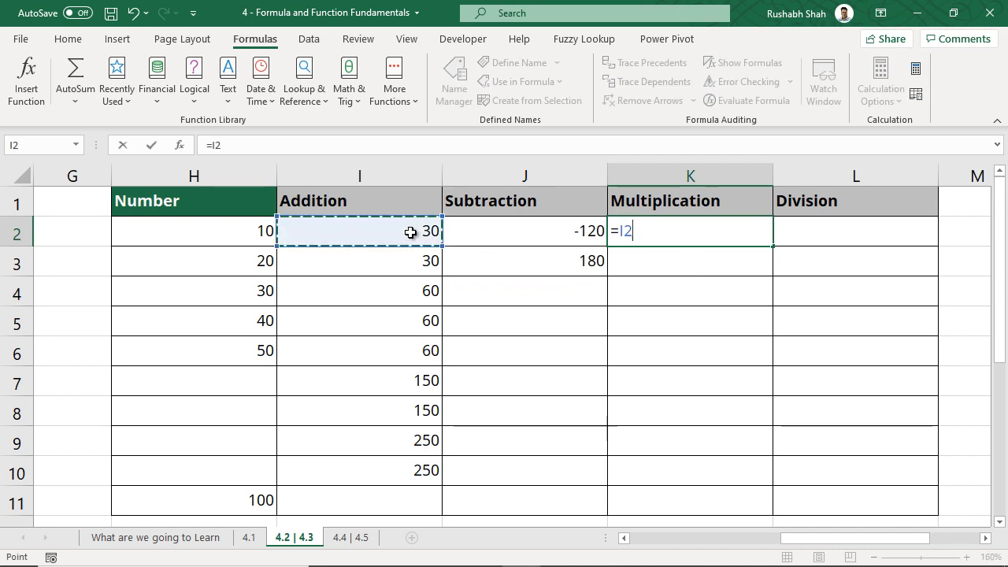
type("*")
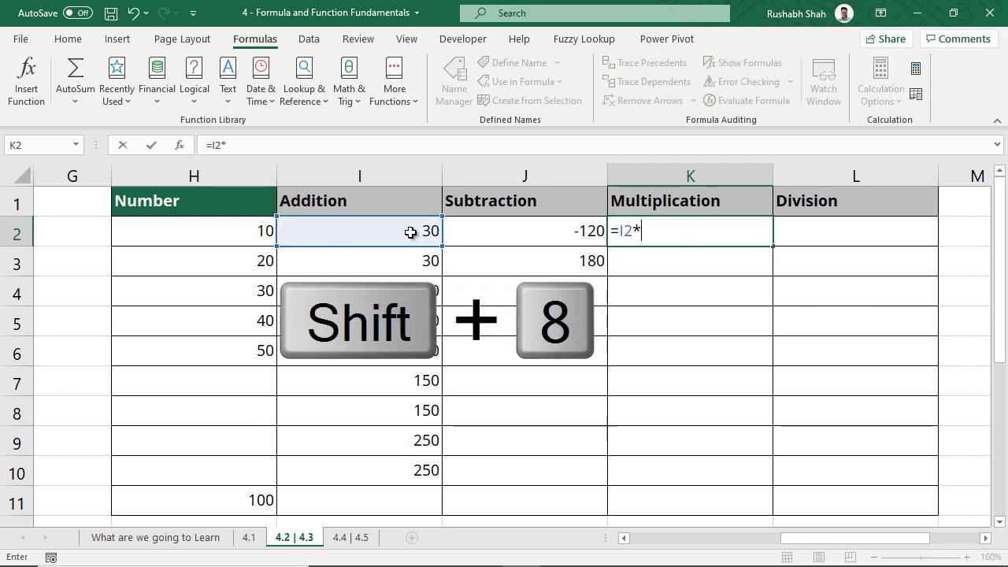
left_click(433, 262)
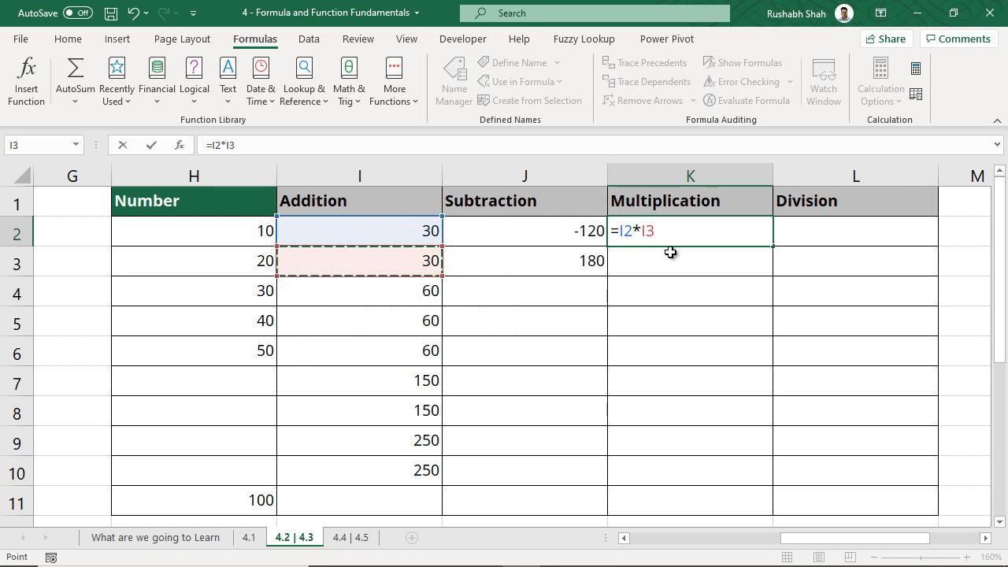
key("Return")
type("=")
left_click(266, 239)
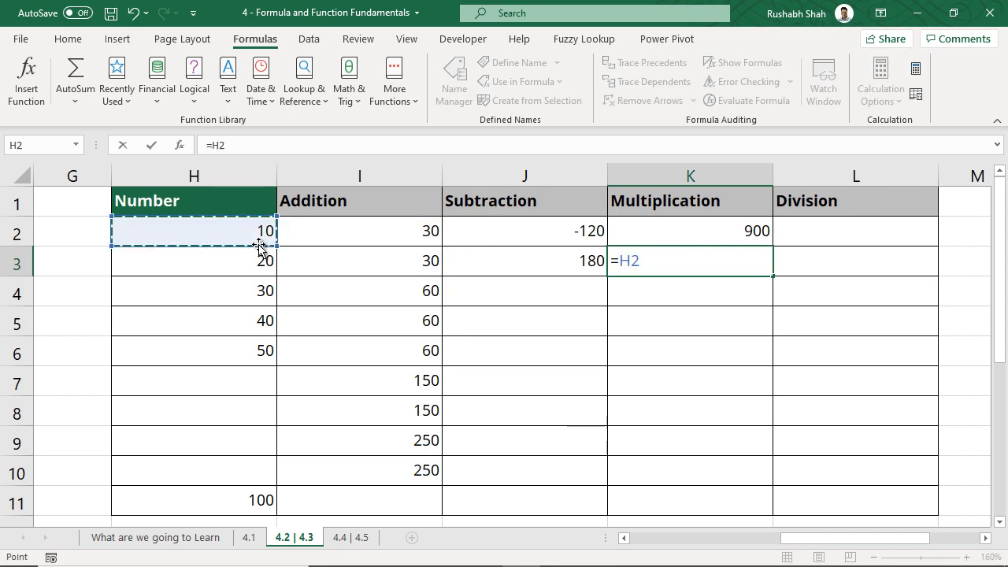
type("*")
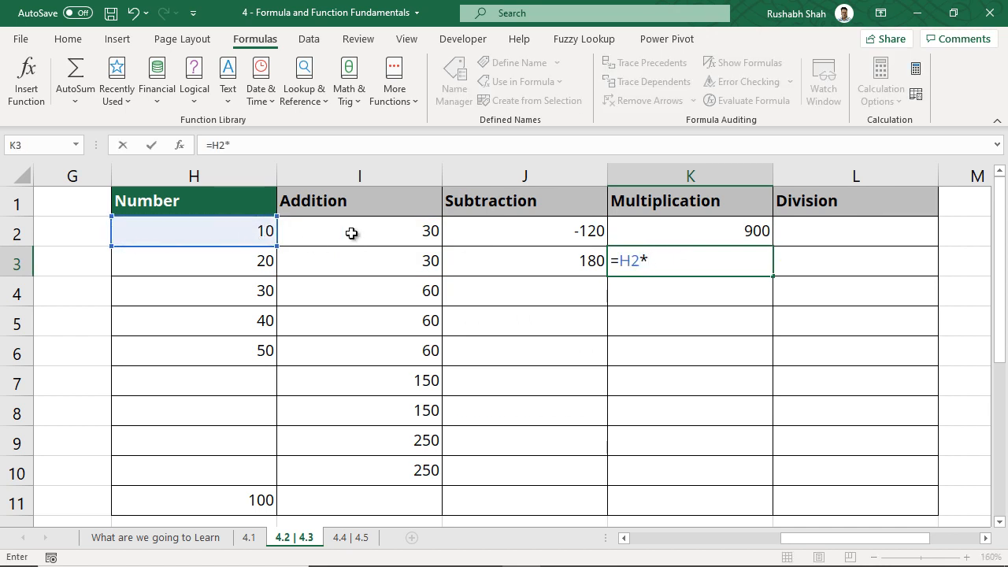
key("Return")
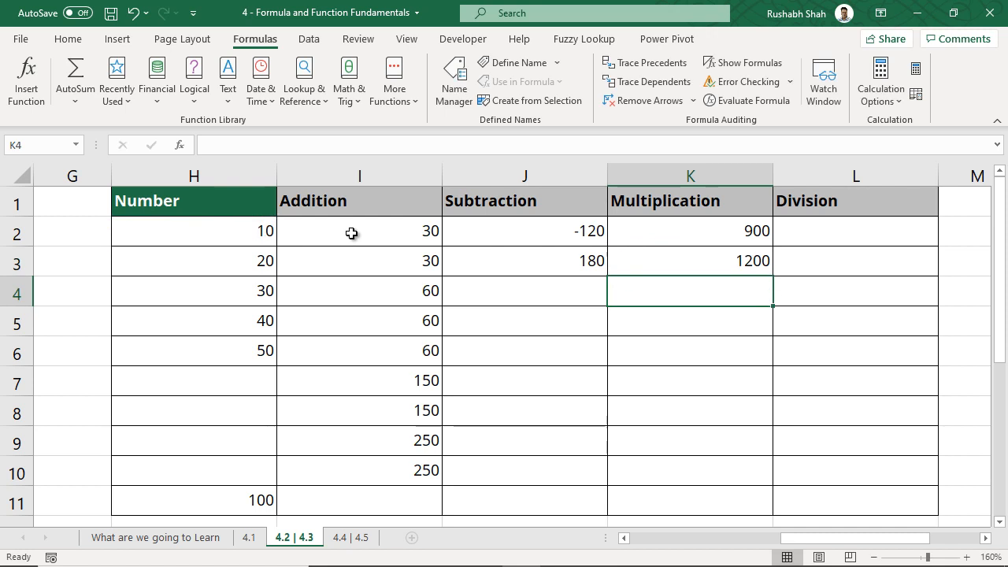
Enter =K3/K2 in L2 to get 1.333333333, and save the workbook
left_click(811, 237)
type("=")
left_click(723, 263)
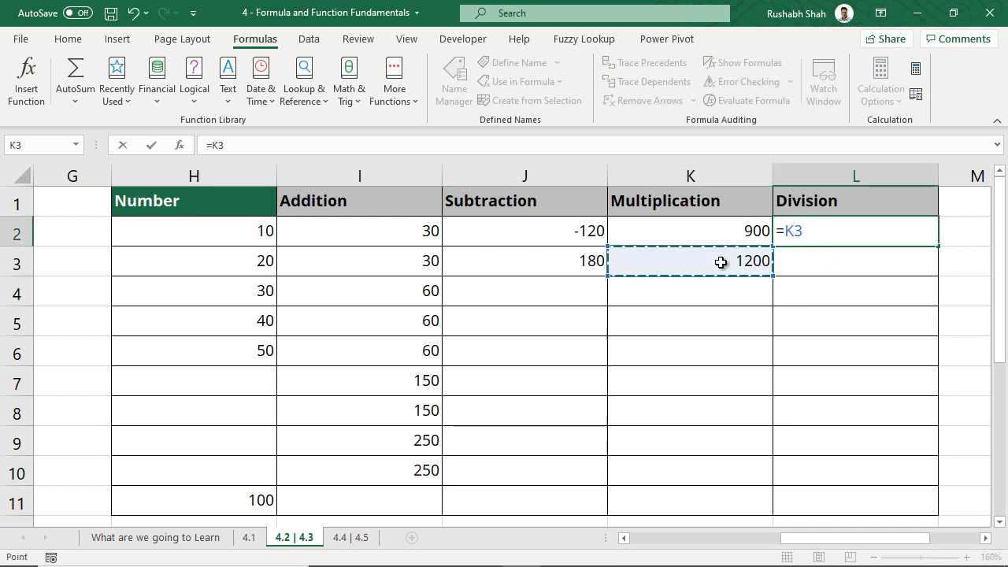
type("/")
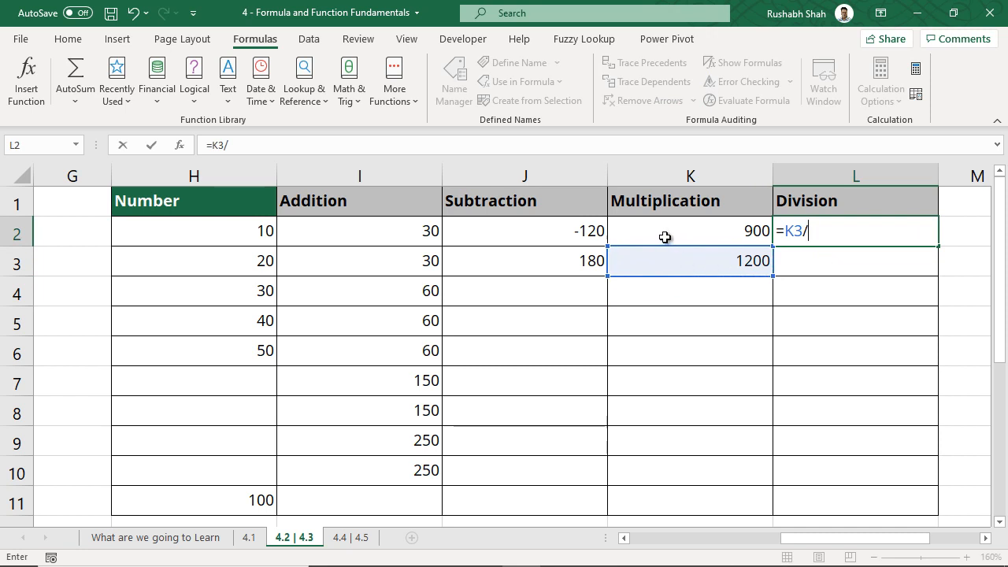
left_click(649, 231)
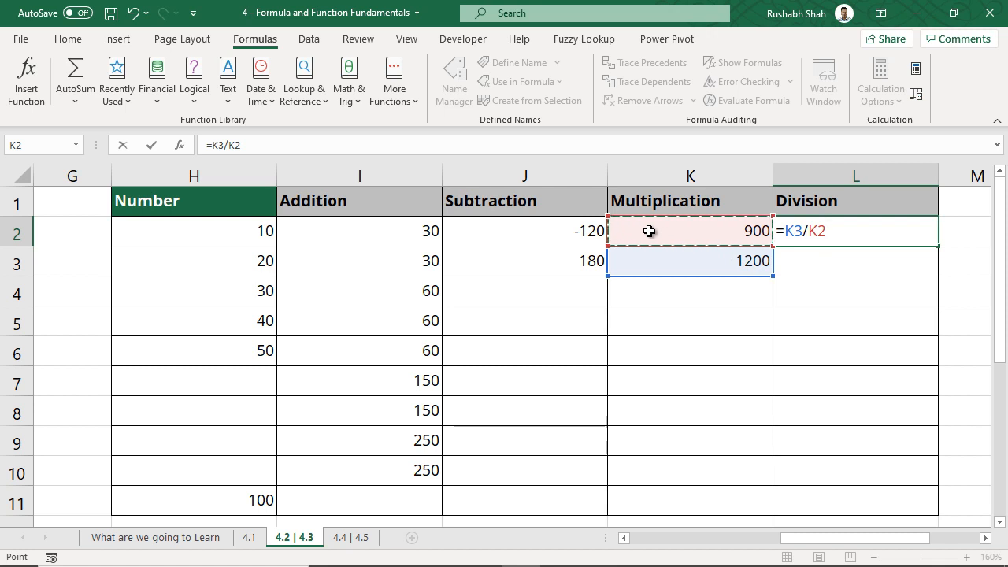
key("Return")
left_click(111, 13)
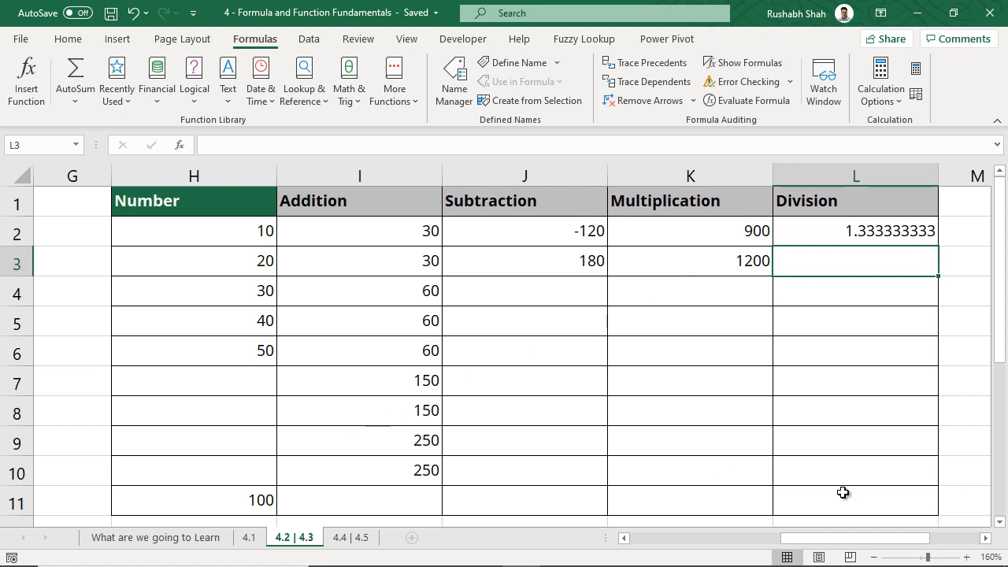
Review topics 4.4 and 4.5 on the 'What are we going to Learn' sheet, then go to sheet 4.4 | 4.5
mouse_move(900, 546)
left_mouse_down()
mouse_move(920, 543)
mouse_move(898, 543)
left_mouse_up()
left_click(218, 542)
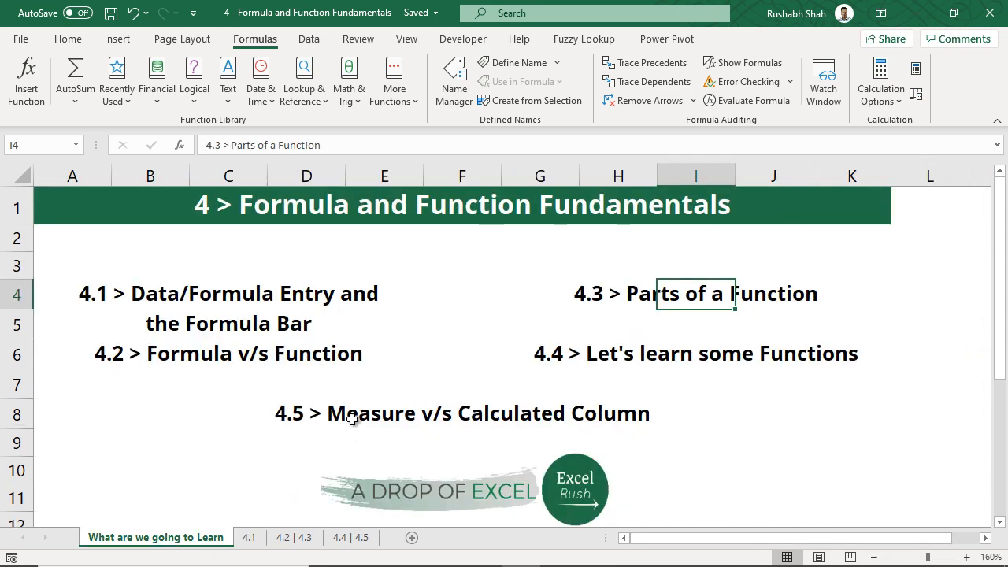
left_click(713, 353)
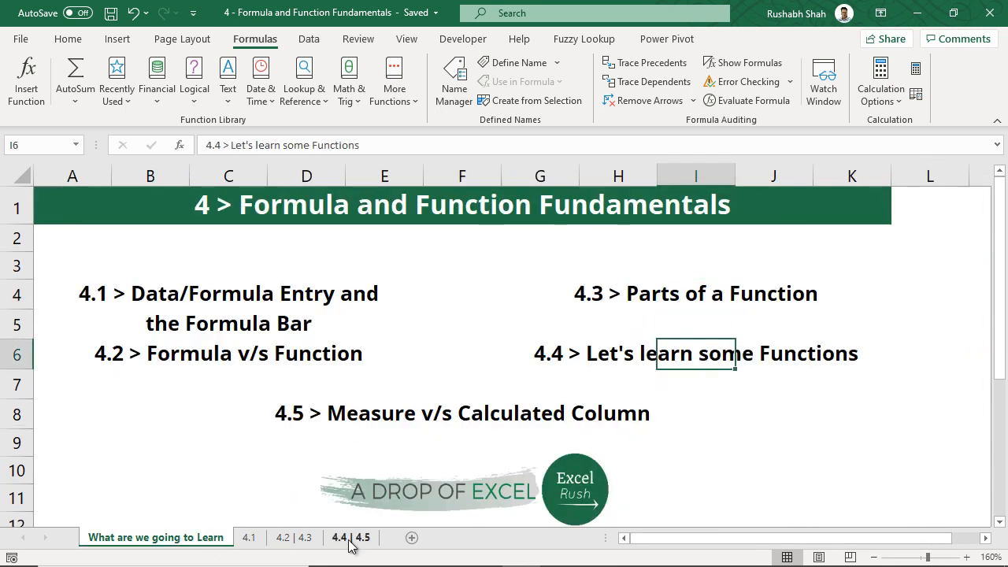
left_click(463, 411)
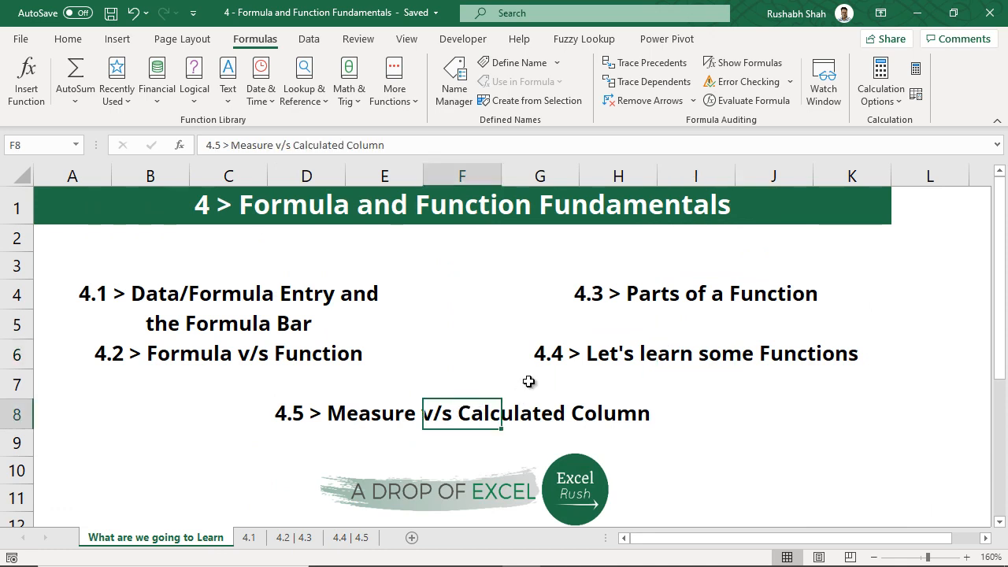
left_click(359, 539)
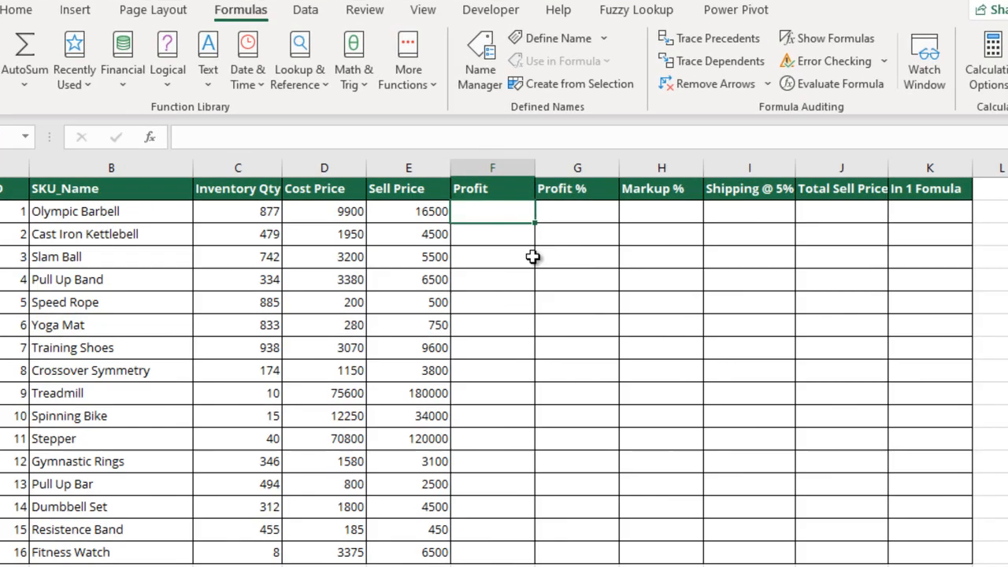
Enter profit formulas =E2-D2 in F2 and =E3-D3 in F3
type("=")
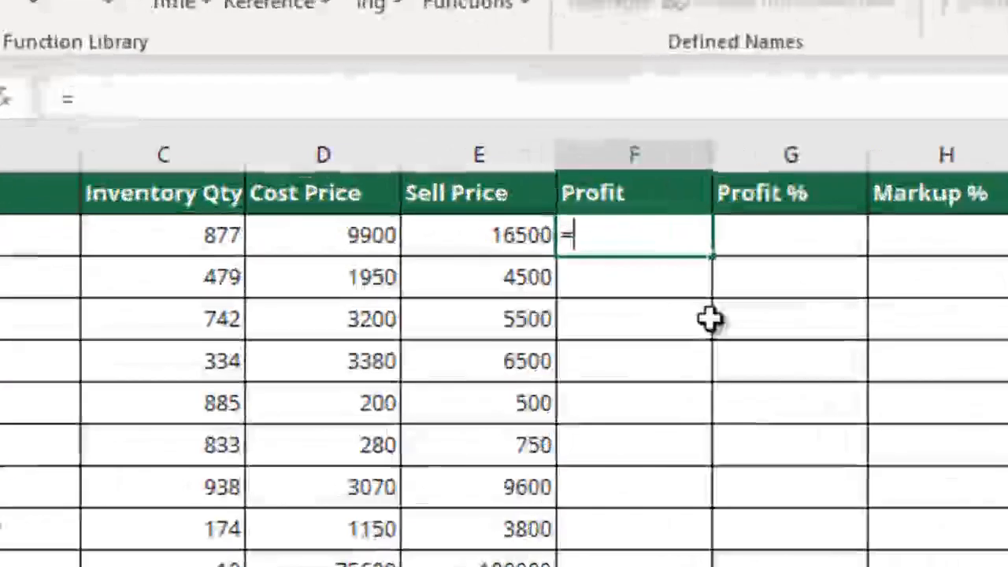
left_click(485, 244)
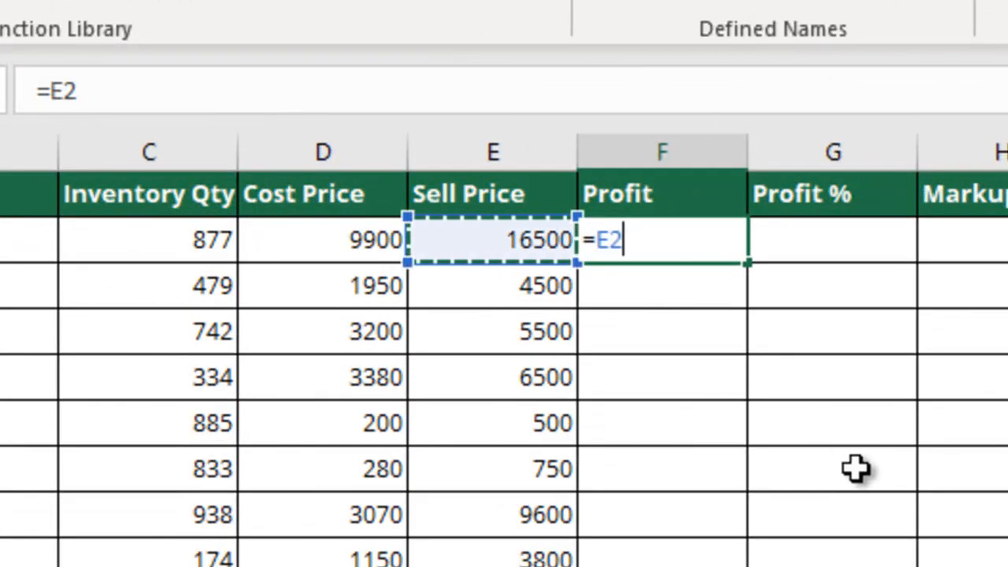
type("-")
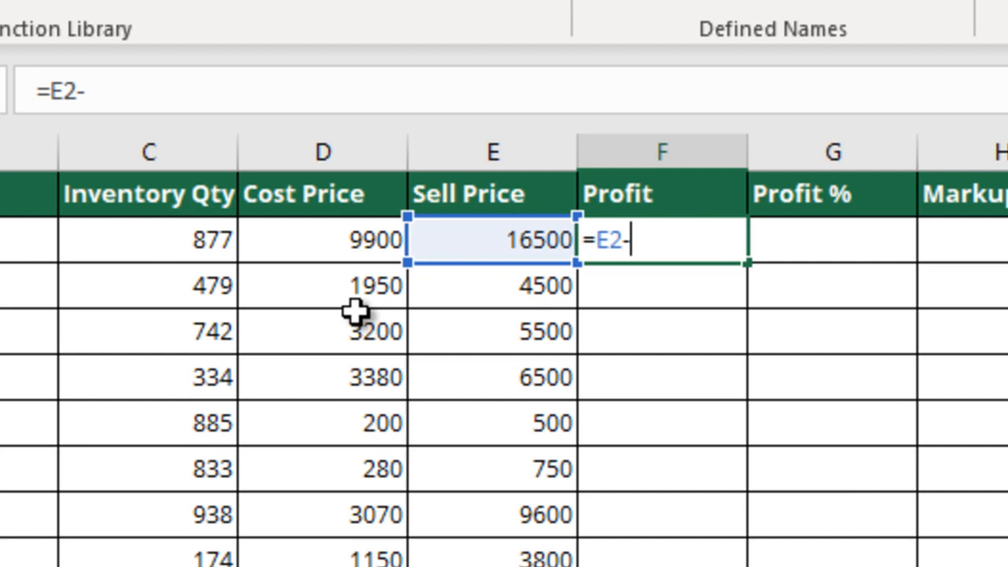
left_click(338, 244)
key("Return")
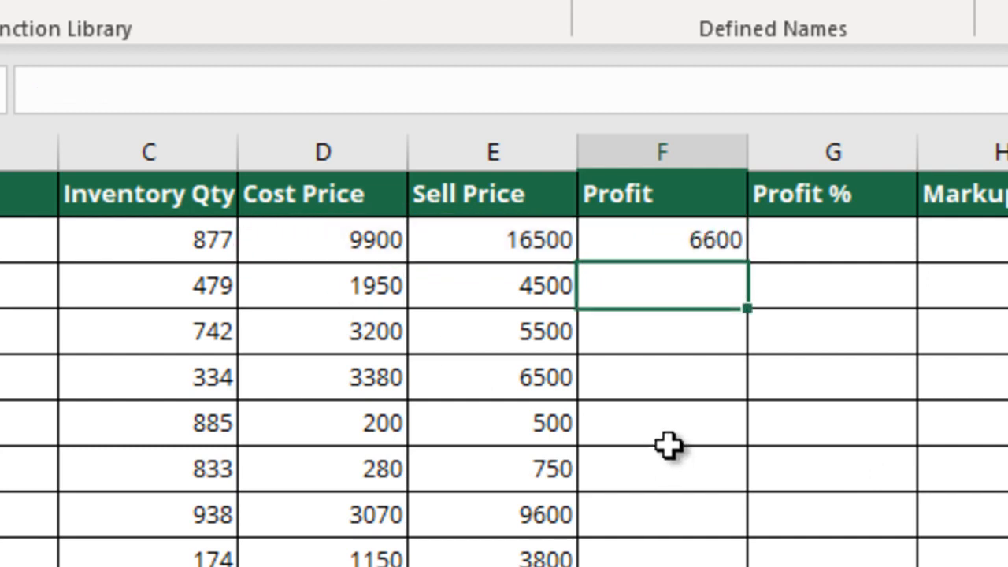
type("=")
left_click(509, 288)
type("-")
left_click(389, 293)
key("Return")
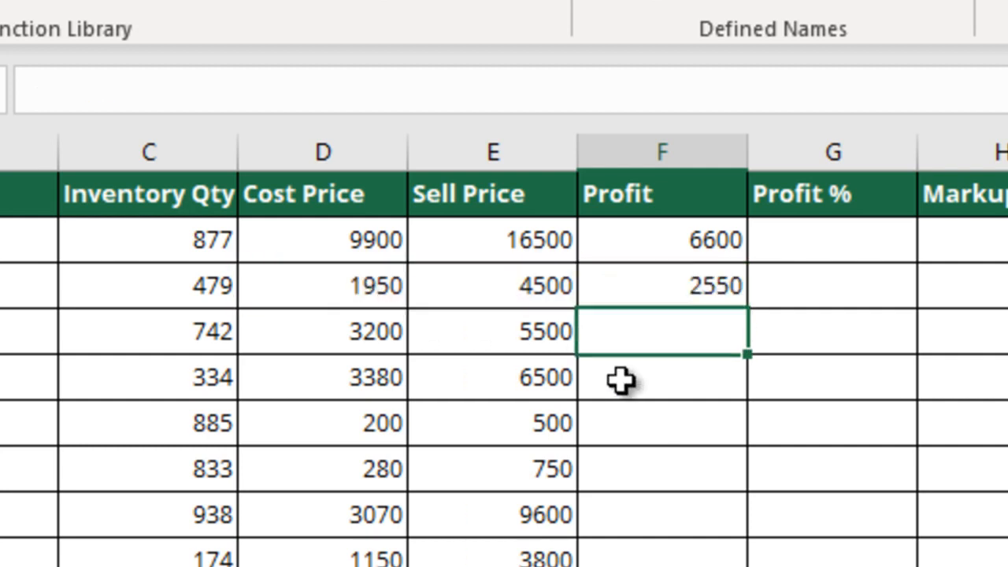
Copy the F3 profit formula and paste it down the Profit column to row 17
left_click_drag(705, 257, 709, 561)
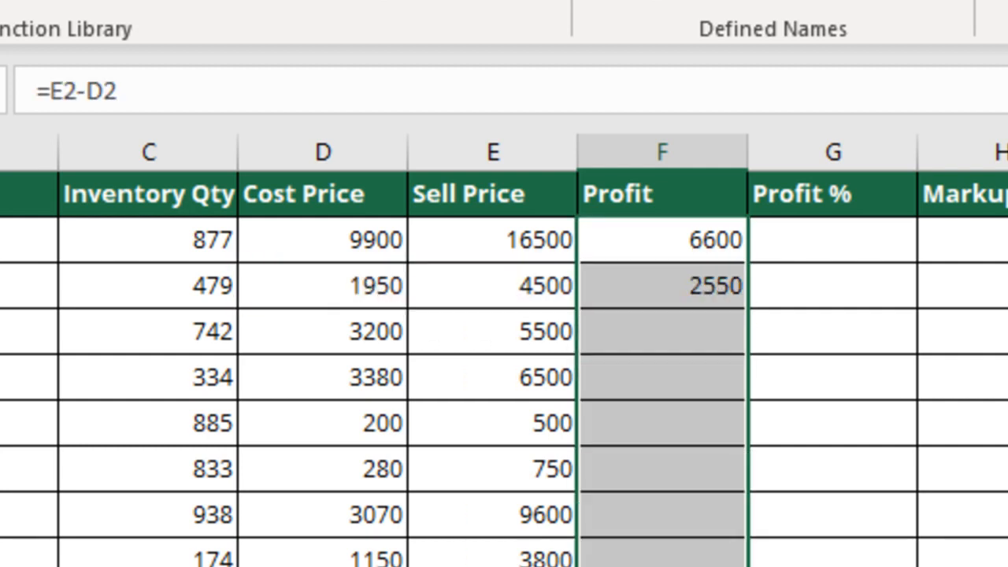
left_click(695, 288)
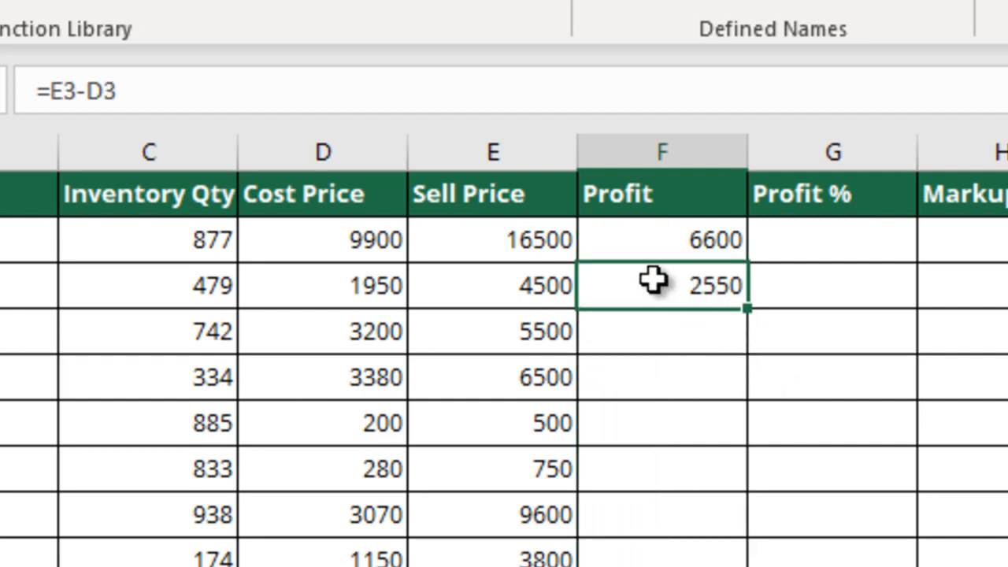
key("ctrl+c")
left_click_drag(468, 247, 467, 486)
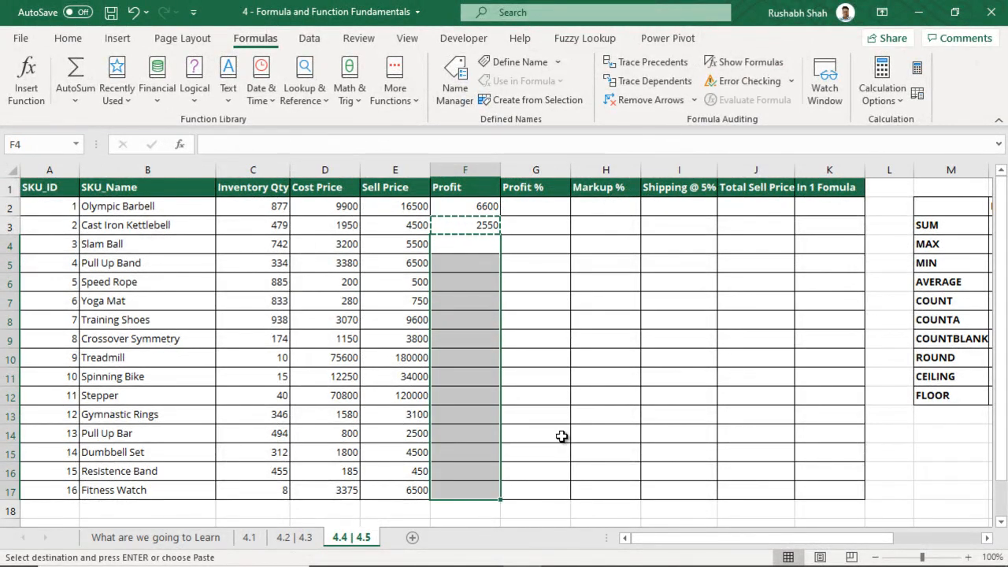
key("ctrl+v")
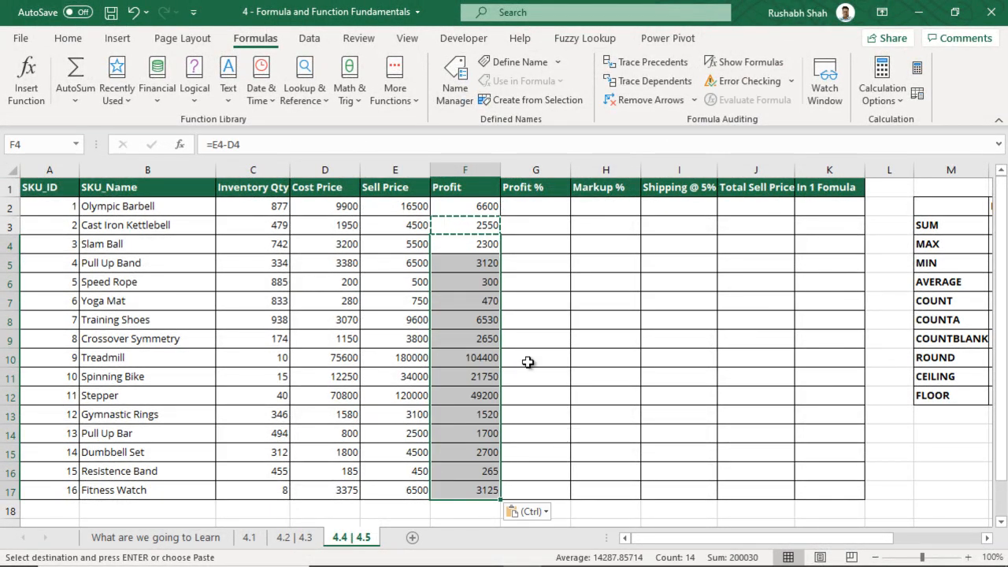
Clear Profit cells F3 downward so only F2 keeps 6600, and save
left_click_drag(475, 245, 462, 484)
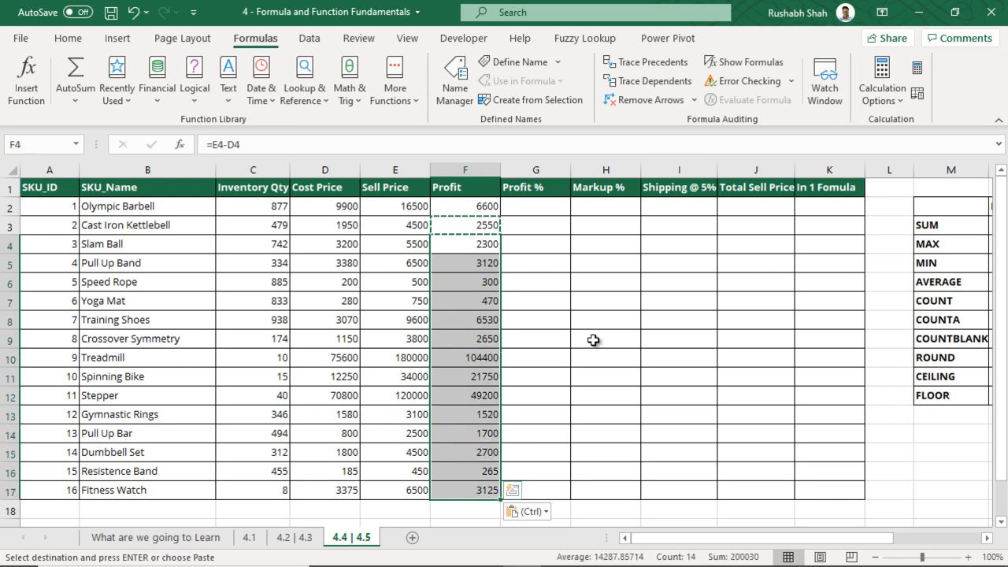
key("Delete")
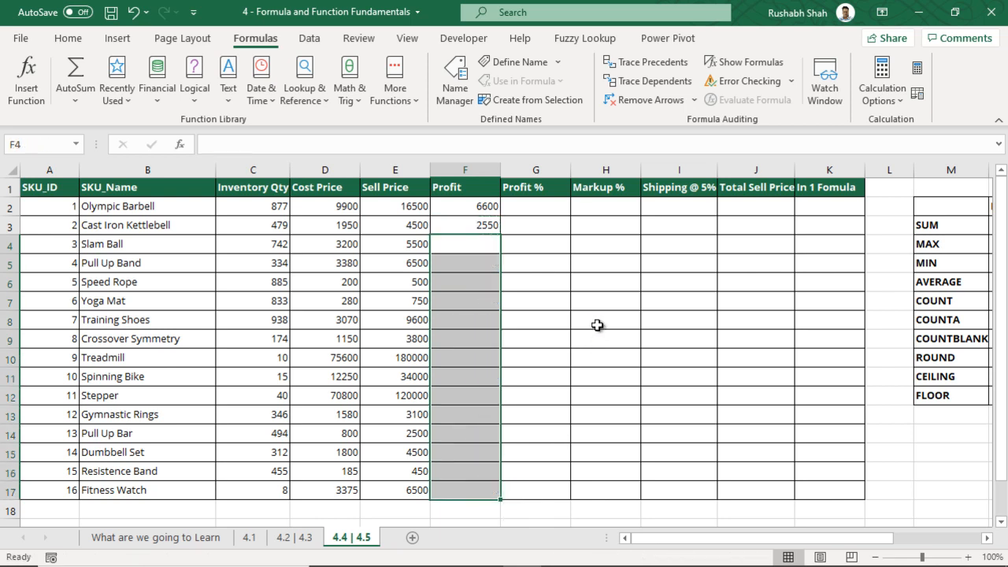
left_click(484, 221)
key("Delete")
left_click(474, 210)
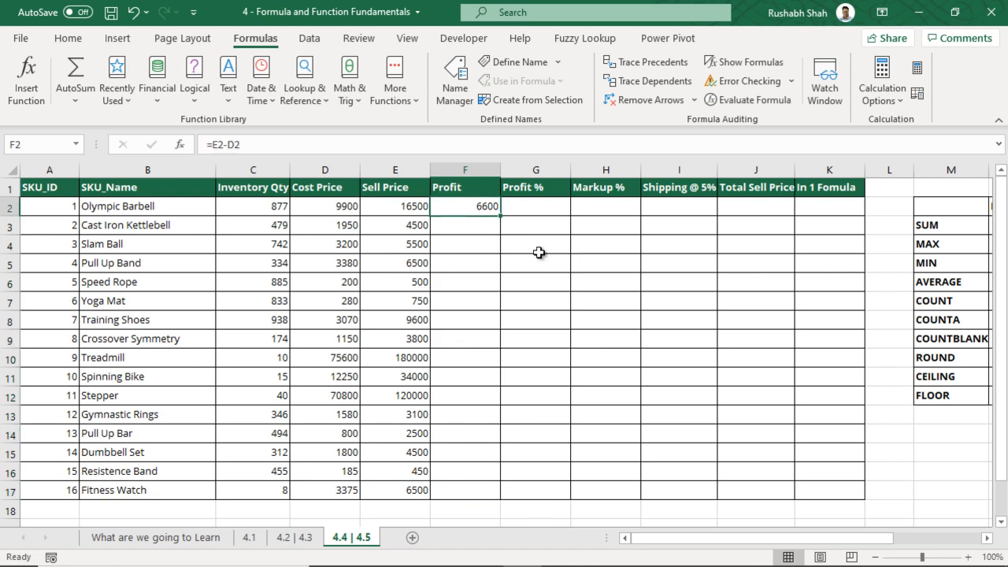
key("ctrl+s")
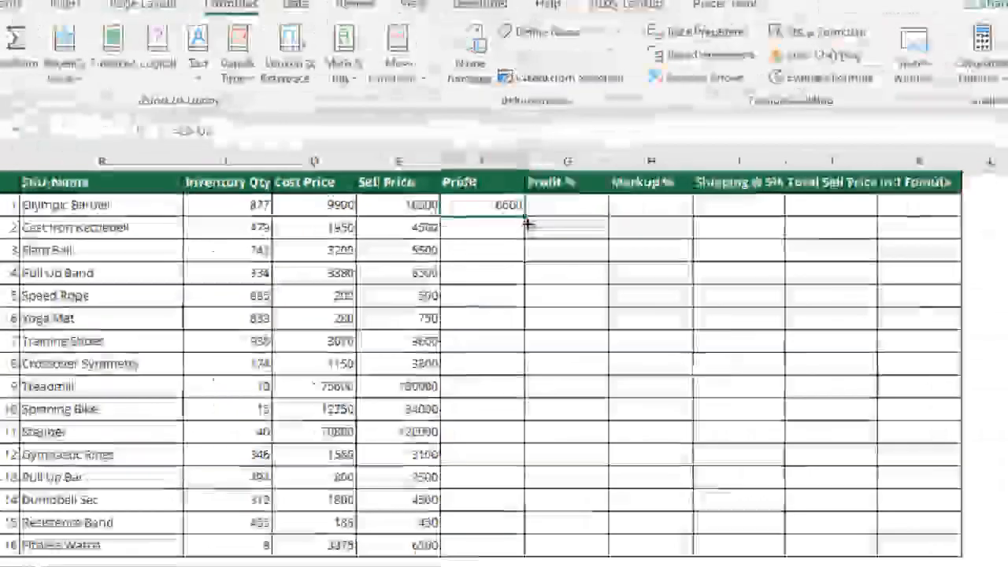
Fill the F2 profit formula down to row 17, then clear the filled cells again
left_click_drag(812, 230, 765, 566)
left_click_drag(489, 447, 490, 498)
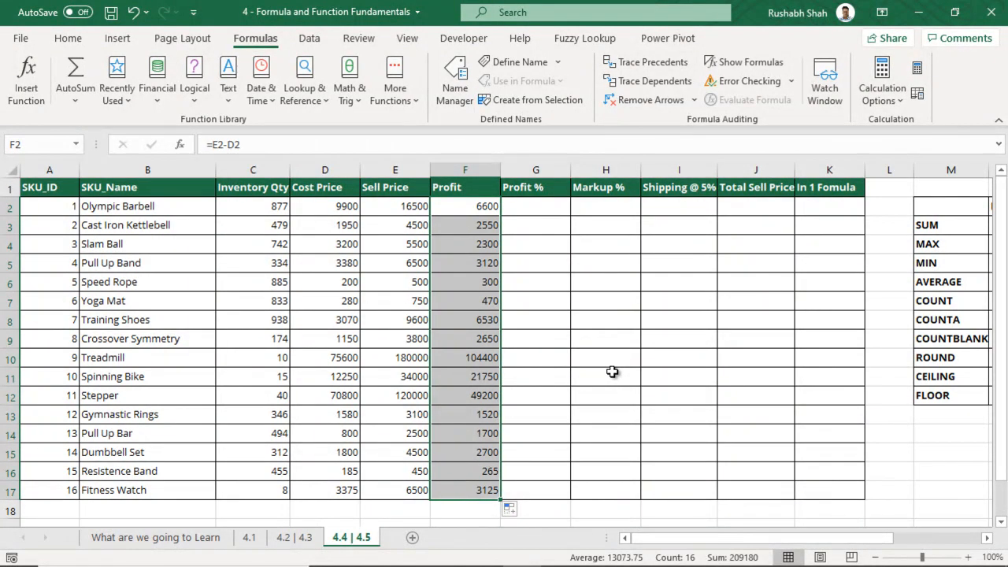
left_click_drag(457, 225, 461, 483)
key("Delete")
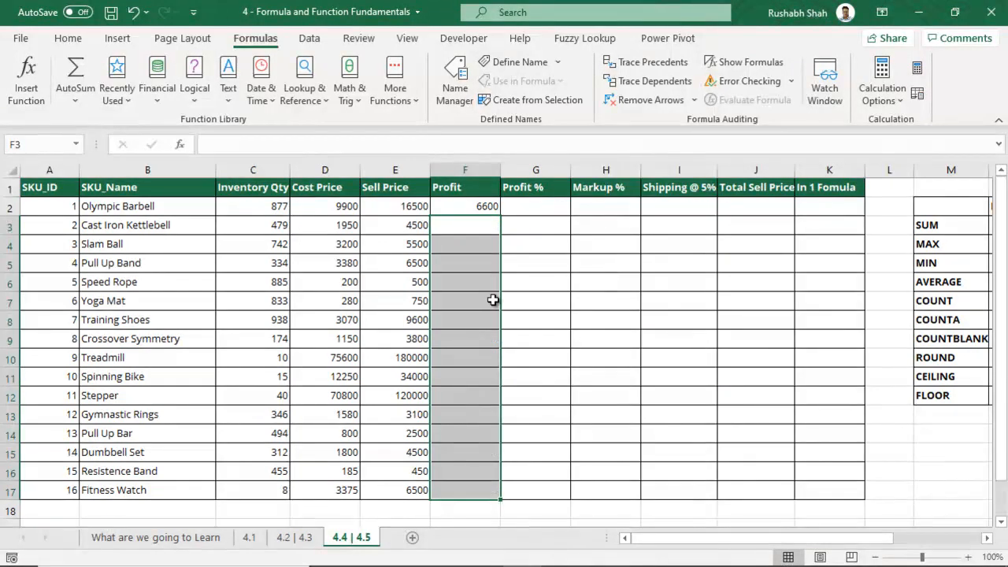
left_click(466, 206)
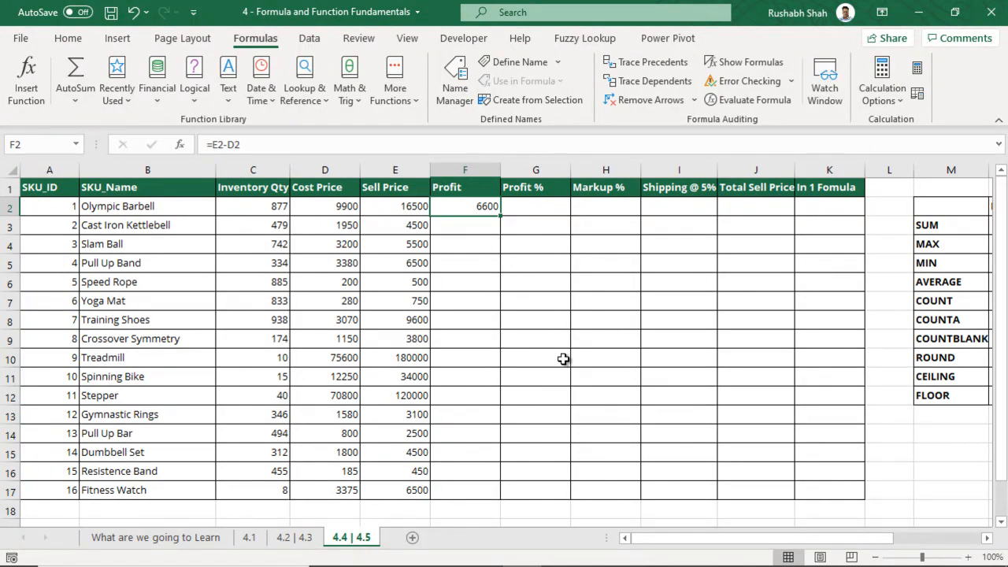
Auto-fill =E2-D2 from F2 to F17, ending at 3125, and save the workbook
double_click(500, 216)
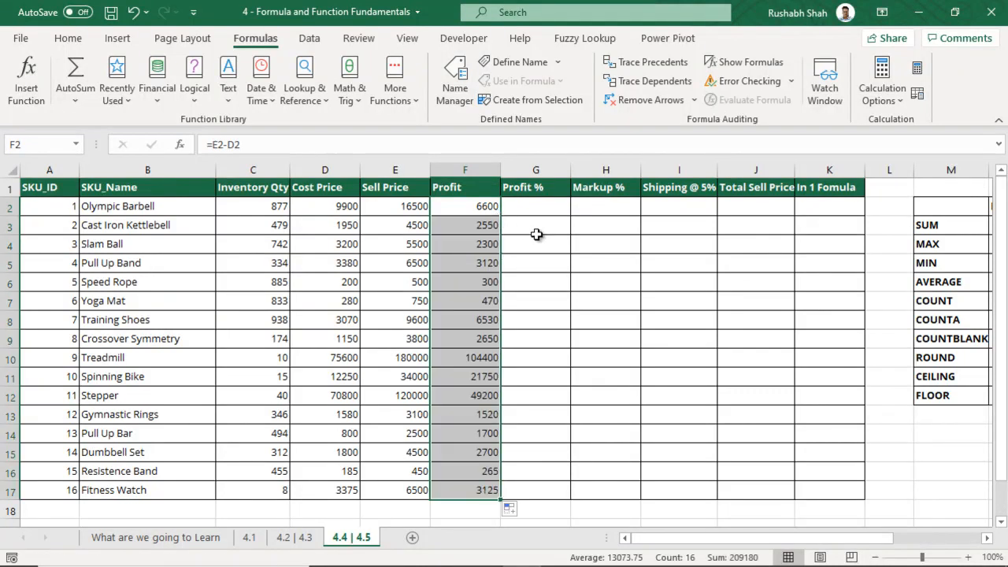
left_click_drag(247, 510, 797, 501)
left_click(798, 501)
left_click_drag(465, 262, 473, 490)
left_click(476, 492)
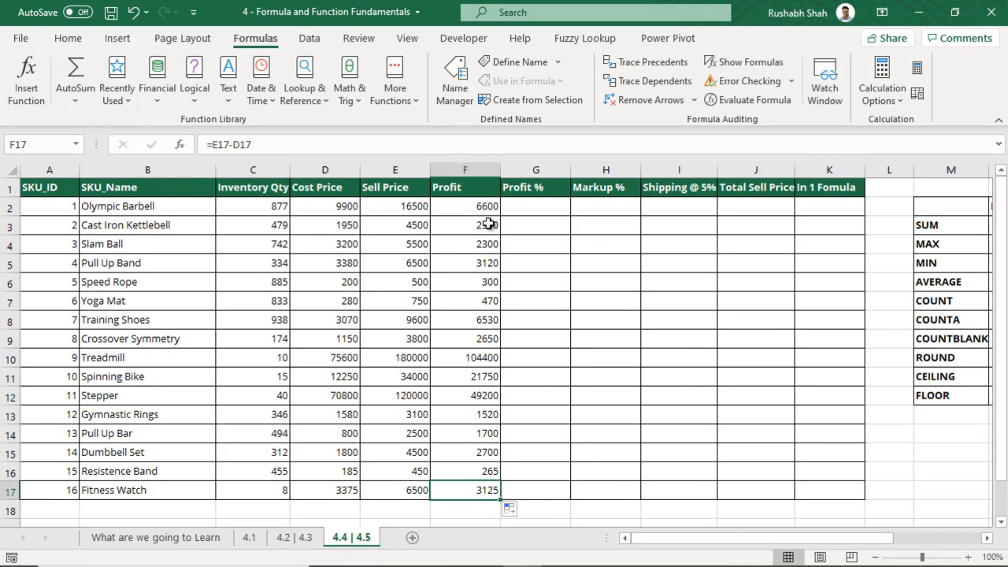
left_click(543, 207)
key("ctrl+s")
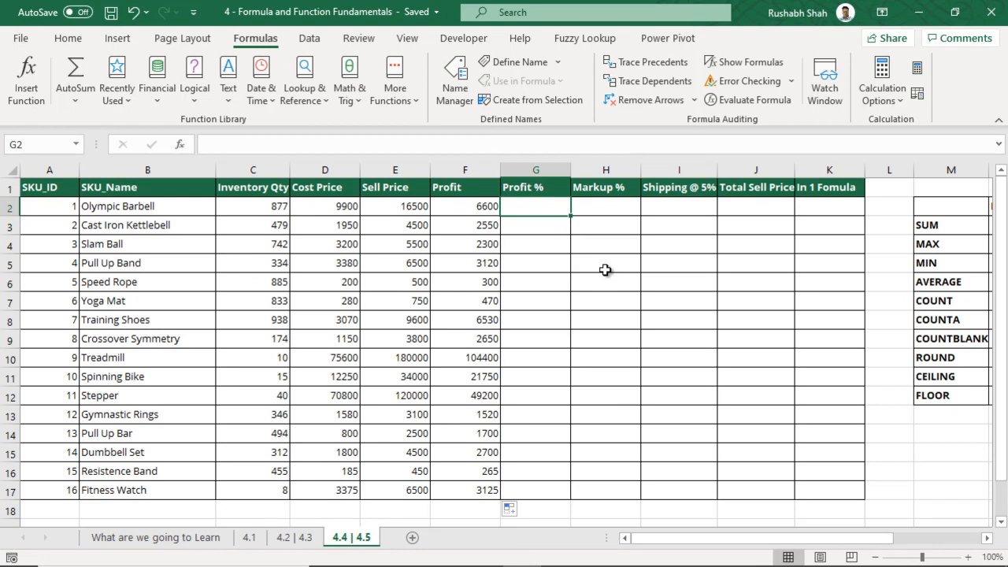
Enter =F2/E2 in G2, format it as a whole percentage, and fill it down to G17
type("=")
key("Left")
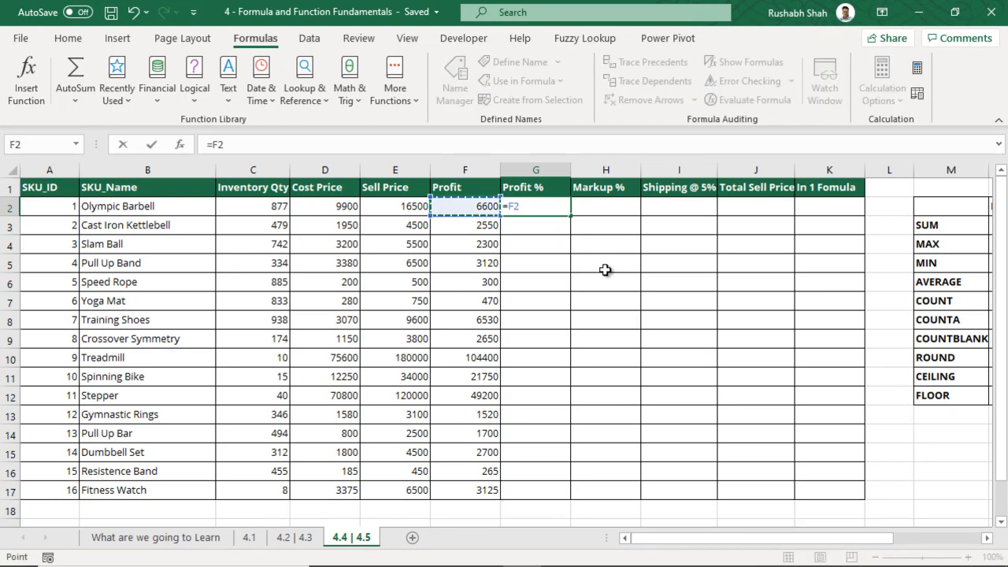
type("/")
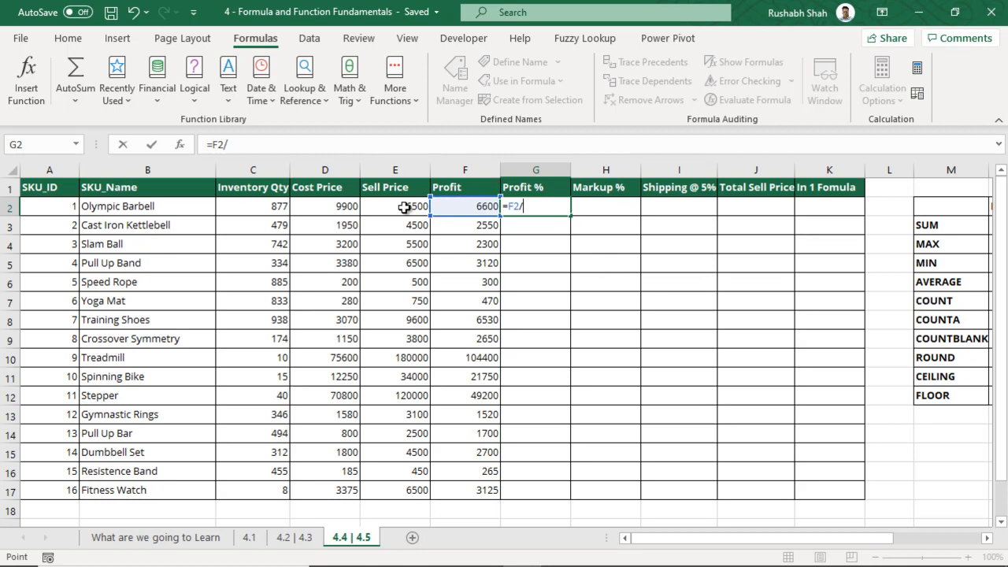
left_click(405, 207)
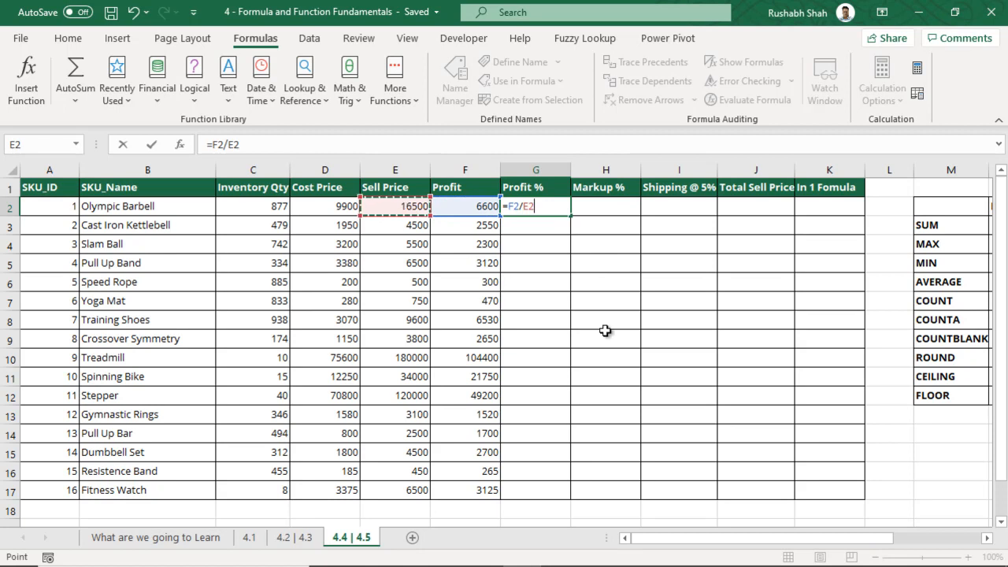
key("Return")
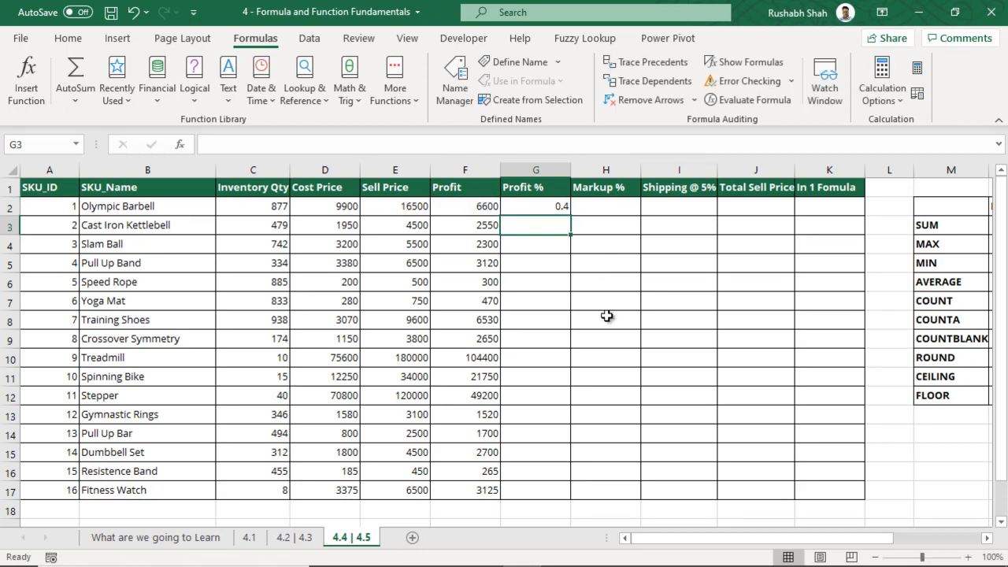
key("Up")
left_click(71, 39)
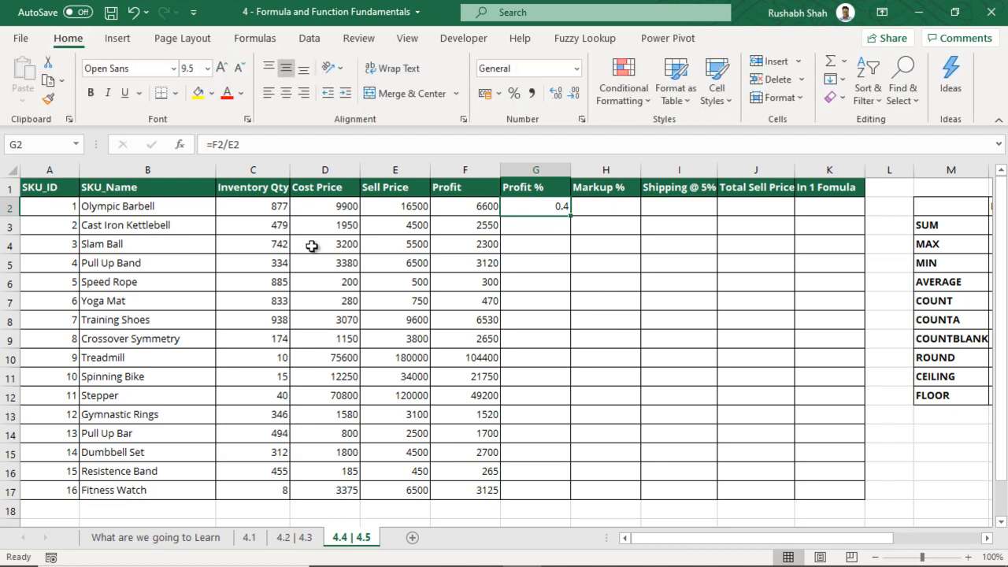
left_click(515, 99)
left_click(557, 95)
left_click(577, 97)
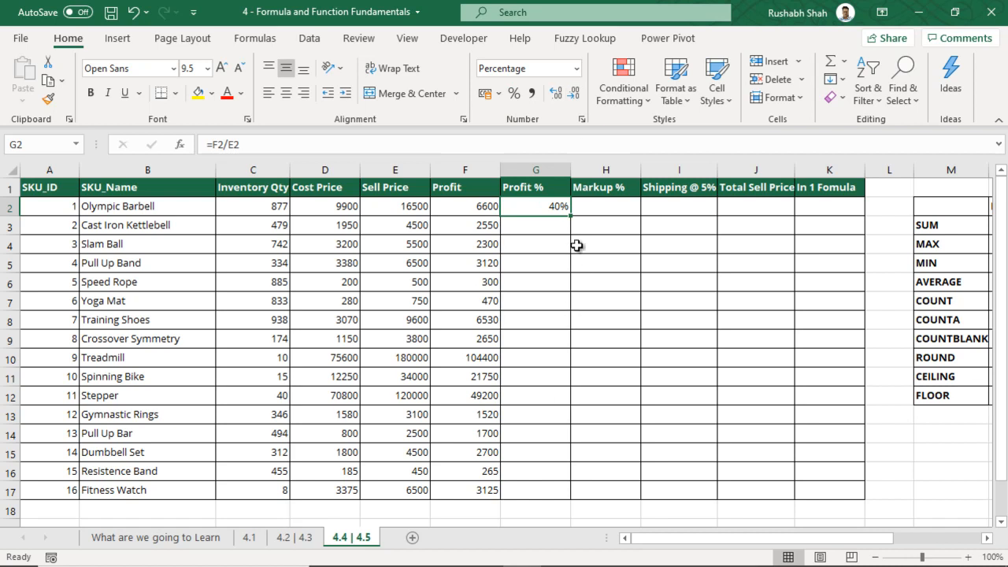
double_click(573, 216)
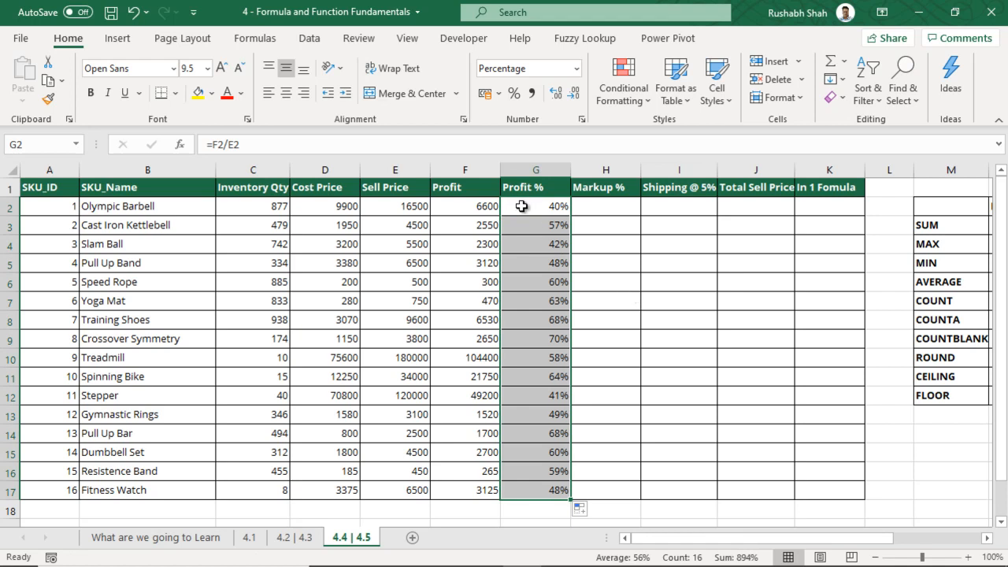
Enter =F2/D2 in H2, apply Percent Style, and fill it down to H17 (67% to 93%)
left_click(521, 206)
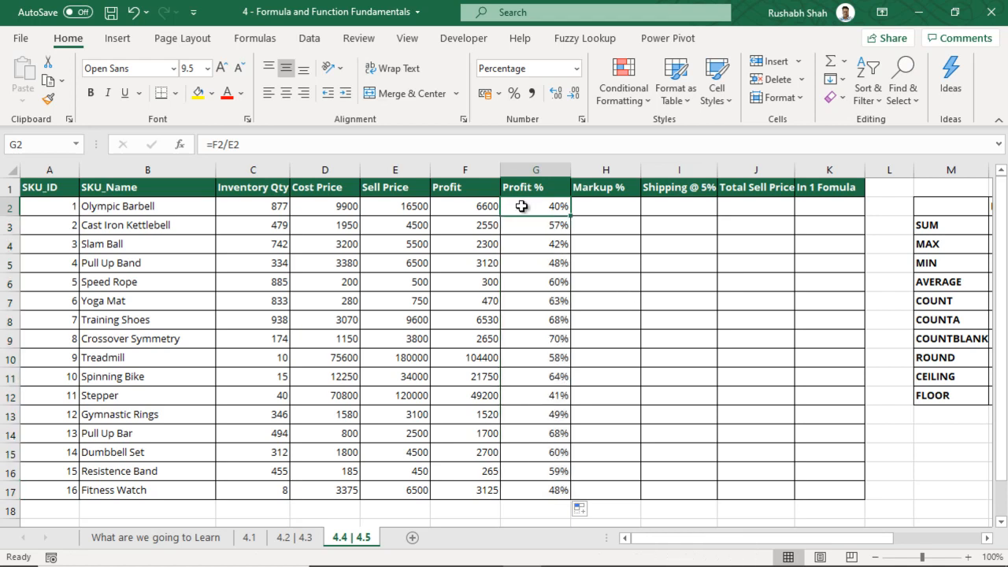
left_click(592, 209)
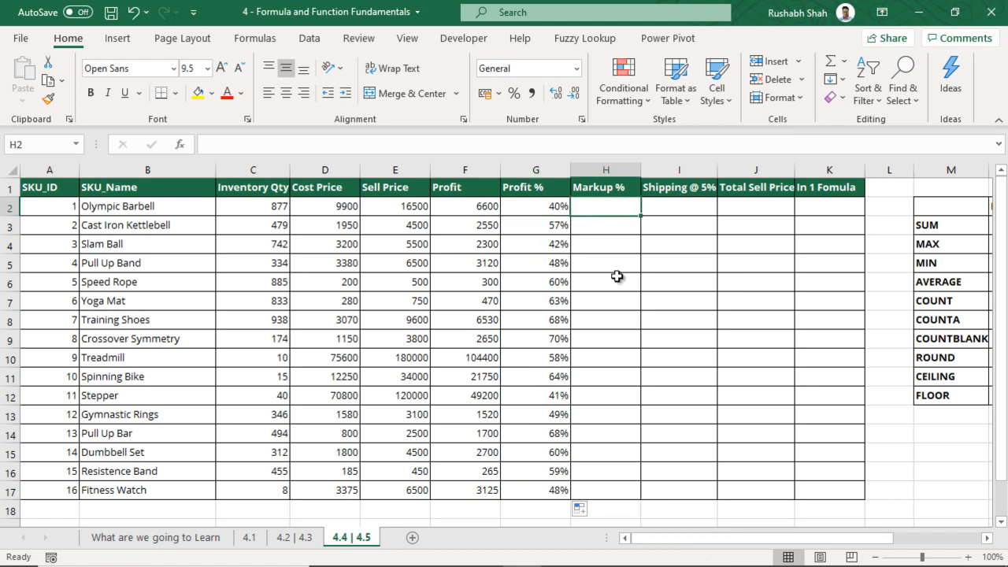
type("=")
left_click(481, 207)
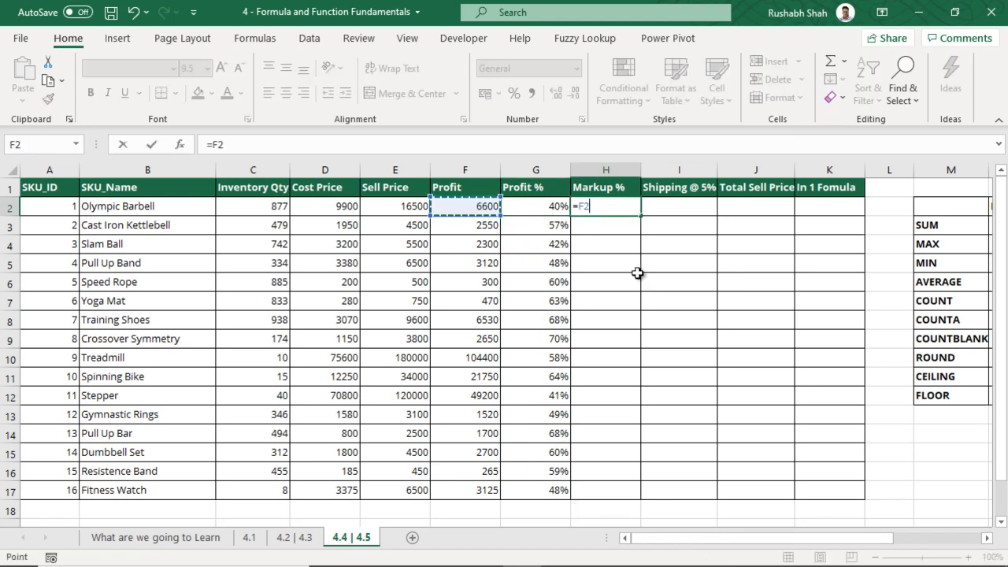
type("/")
left_click(328, 206)
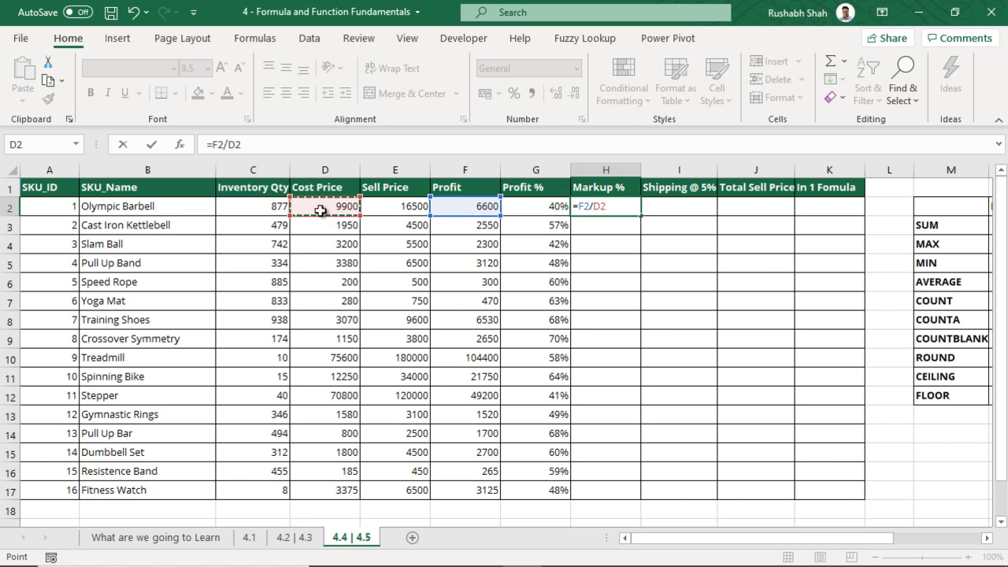
key("Return")
left_click(608, 208)
left_click(514, 93)
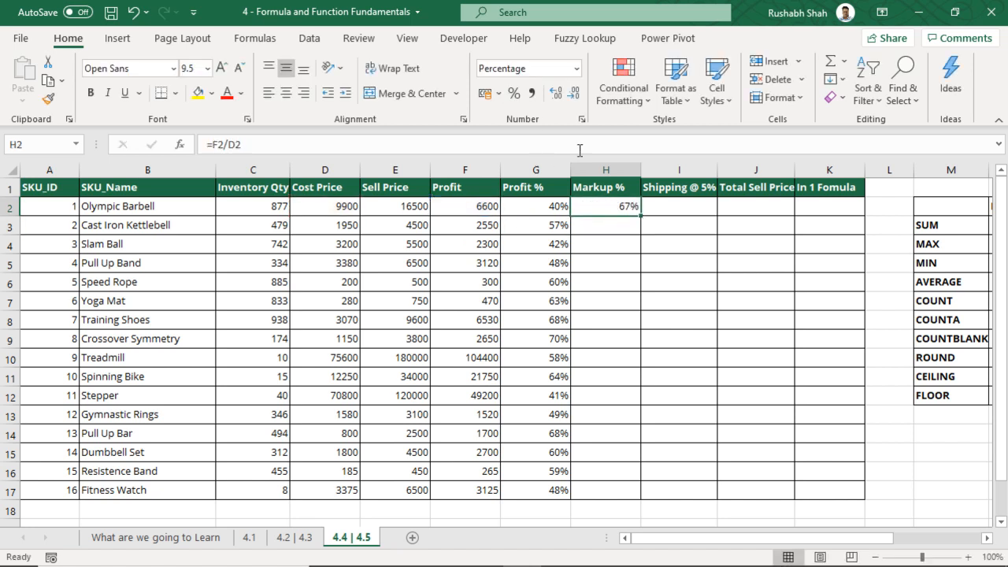
double_click(643, 217)
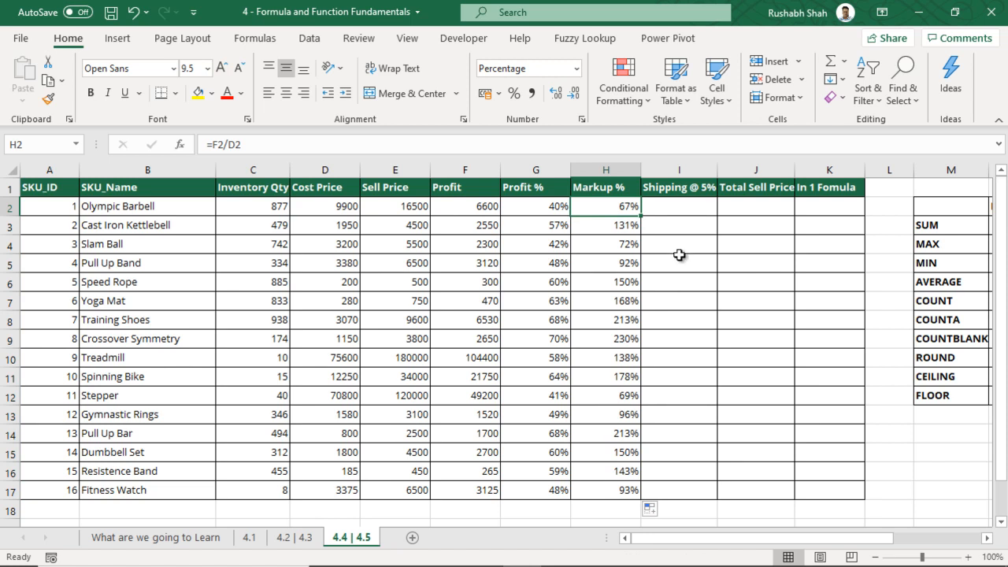
Widen column J and fill I2:I17 with =E2*5% shipping, from 825 down to 325
left_click(673, 210)
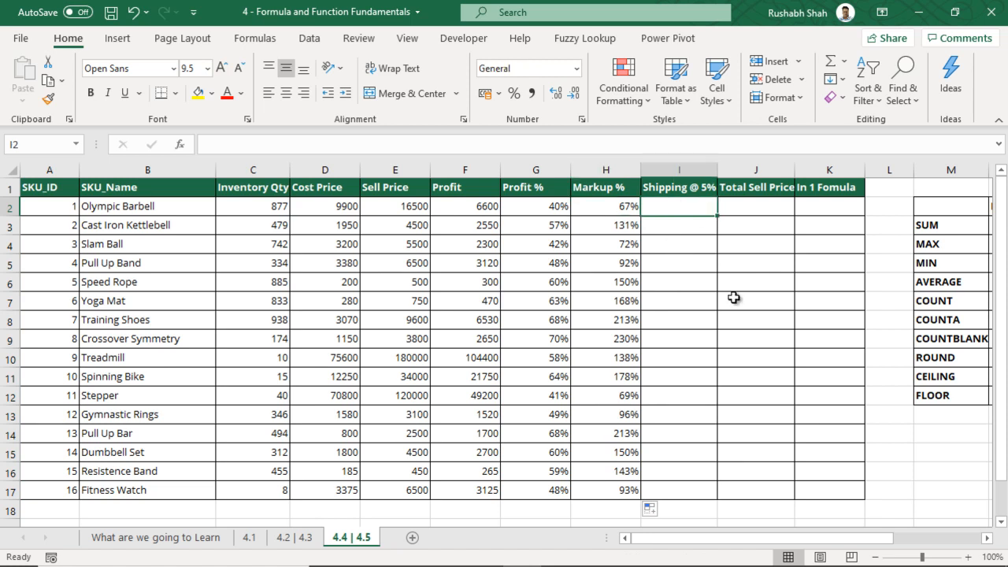
left_click_drag(804, 169, 814, 171)
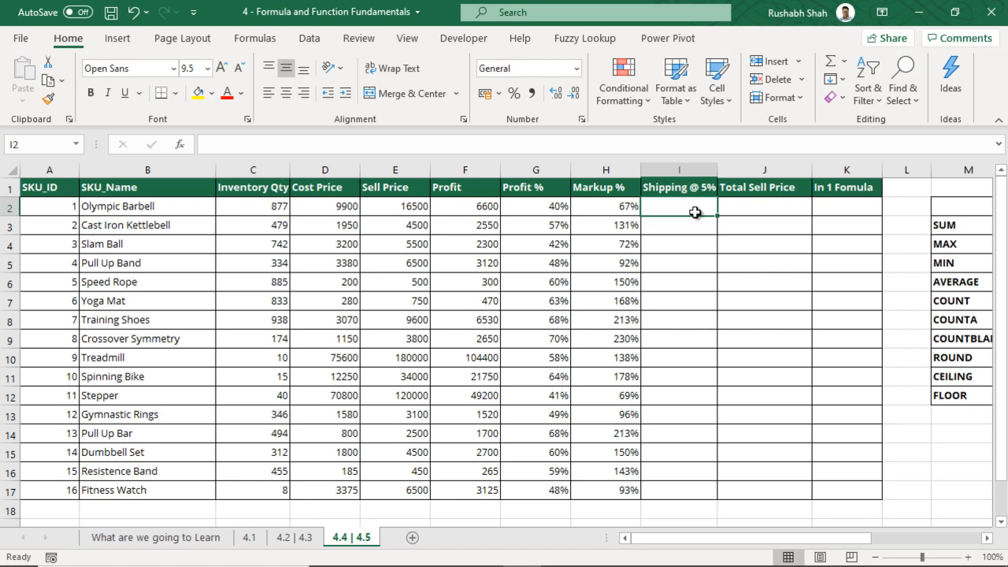
type("=")
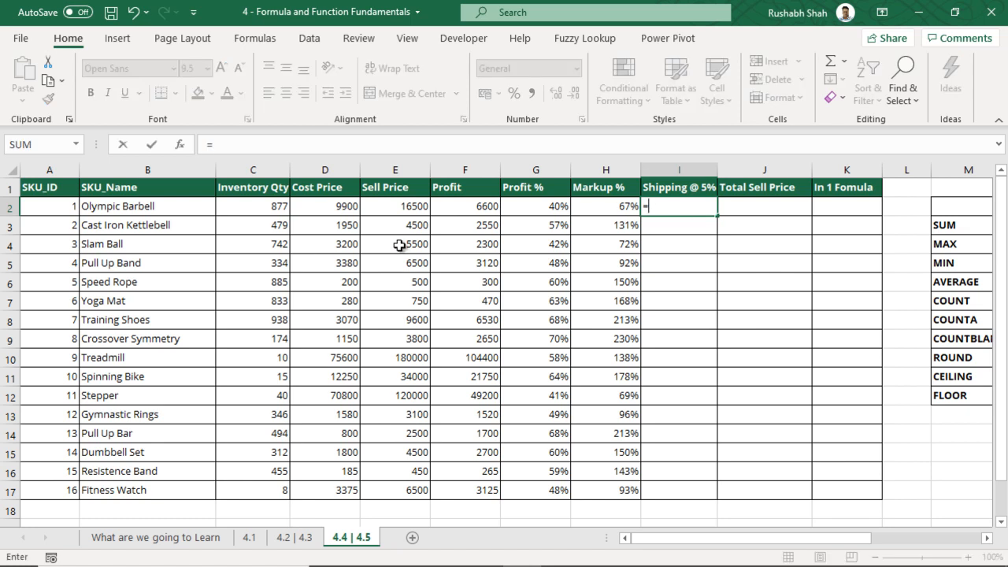
left_click(407, 206)
type("*")
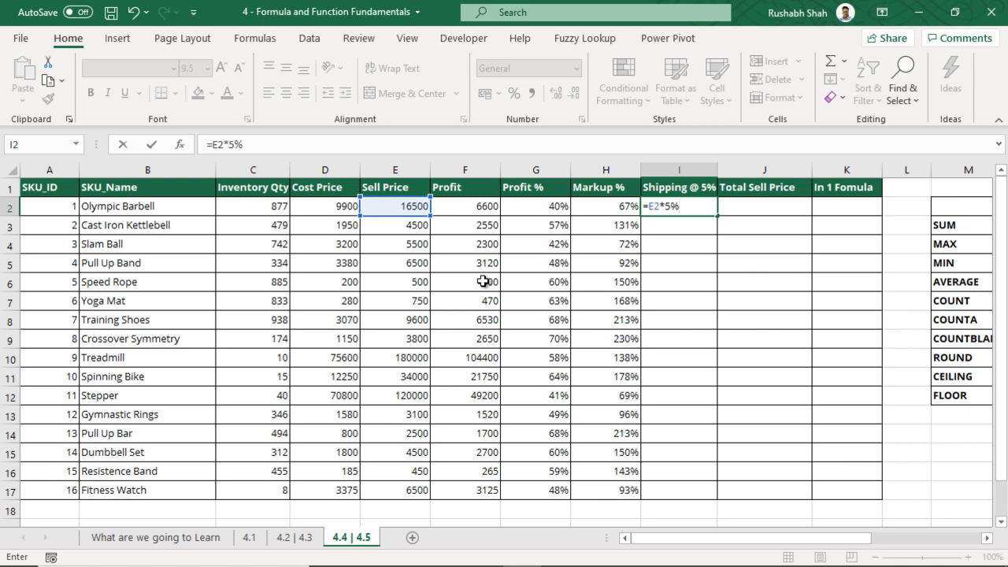
key("Return")
left_click(709, 207)
double_click(716, 216)
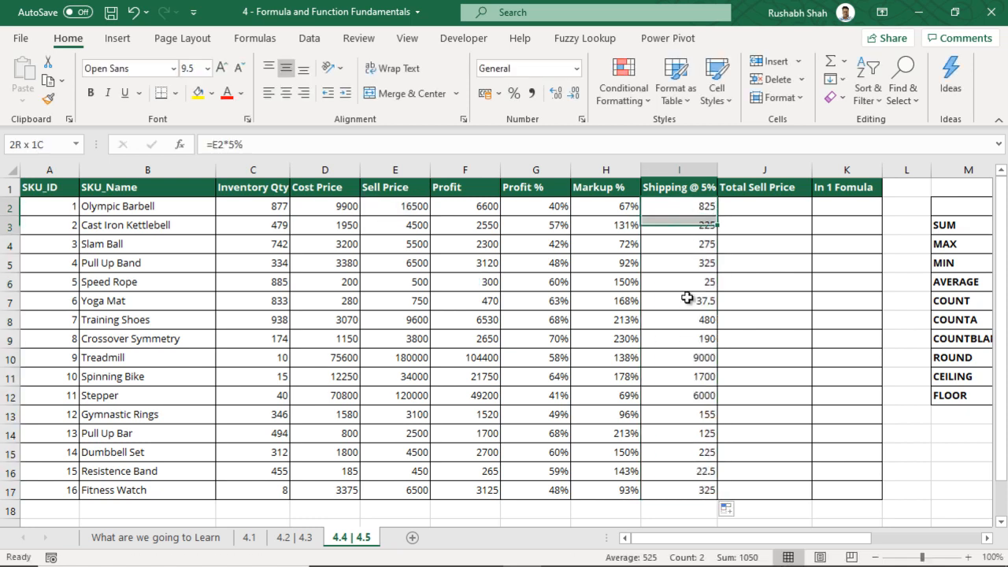
left_click_drag(407, 211, 422, 484)
Enter =E2+I2 in J2 and fill it down to J17, from 17325 to 6825
left_click(749, 212)
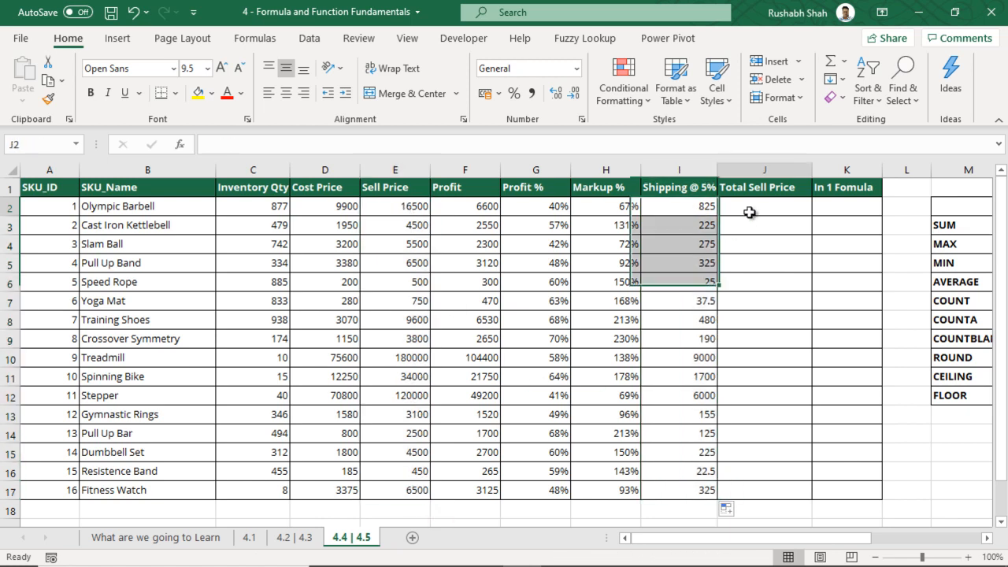
type("=")
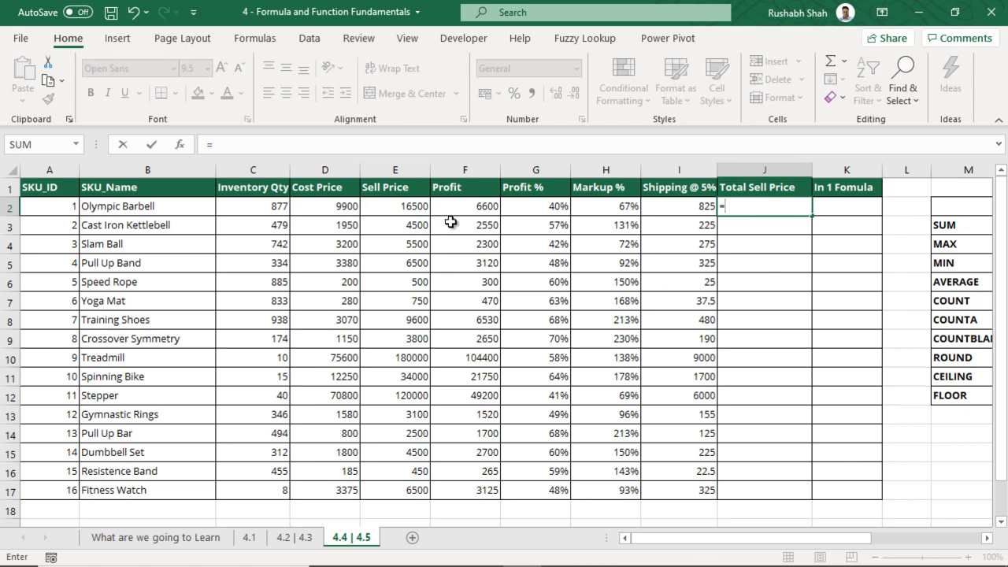
left_click(386, 208)
type("+")
left_click(665, 208)
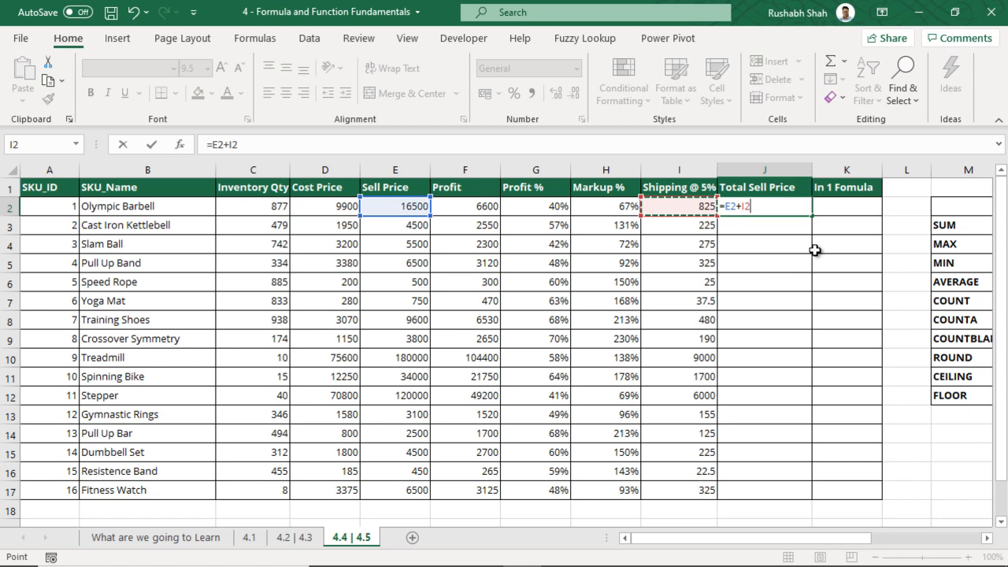
key("Return")
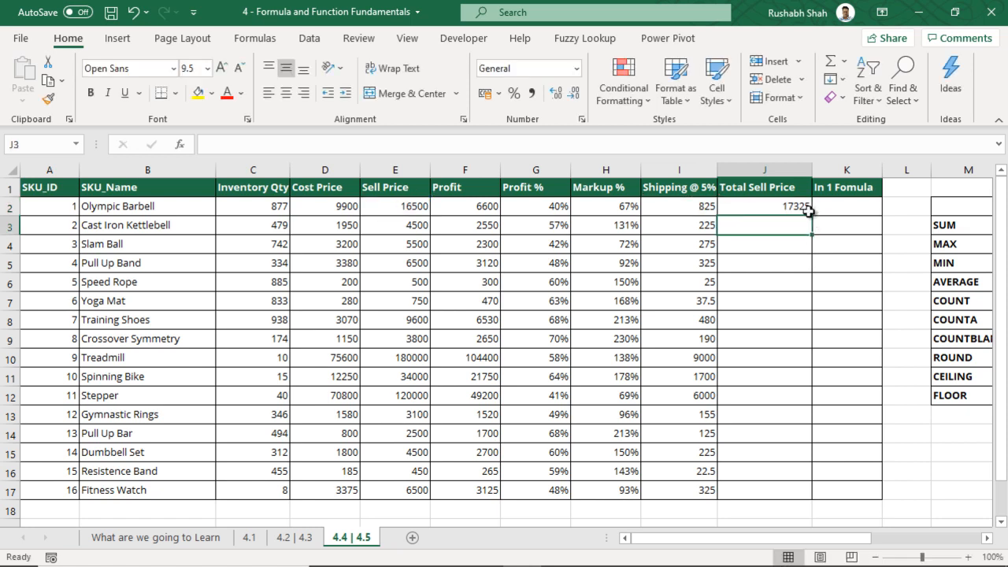
left_click(806, 208)
double_click(811, 219)
left_click(796, 204)
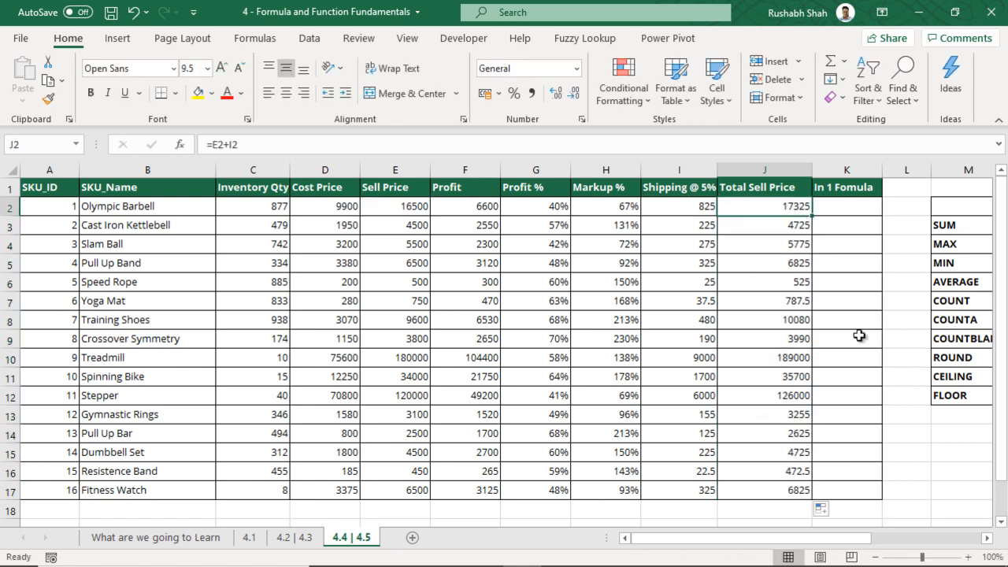
Compare the shipping and Total Sell Price columns, then widen column K
left_click(771, 171)
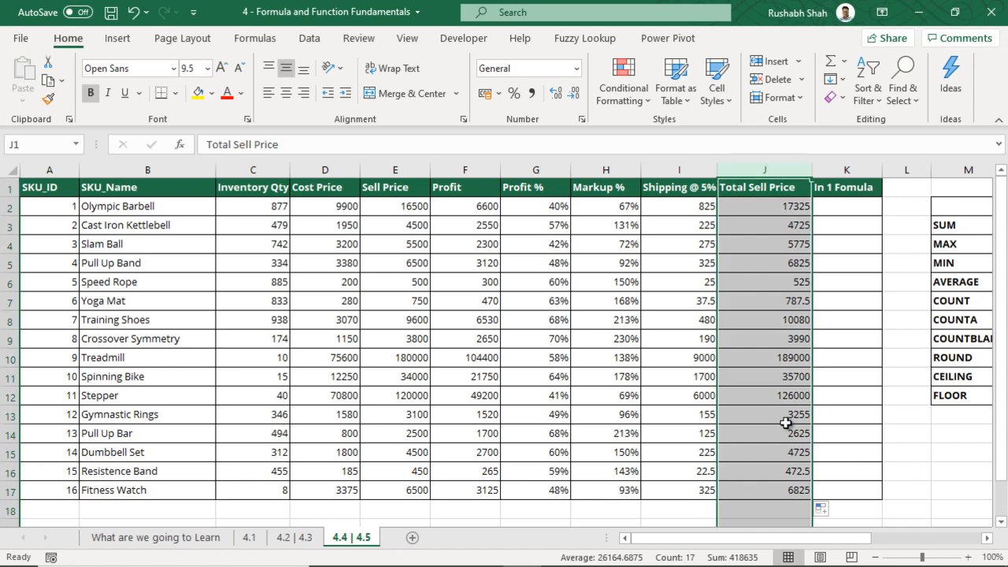
left_click(694, 208)
left_click_drag(739, 207, 764, 453)
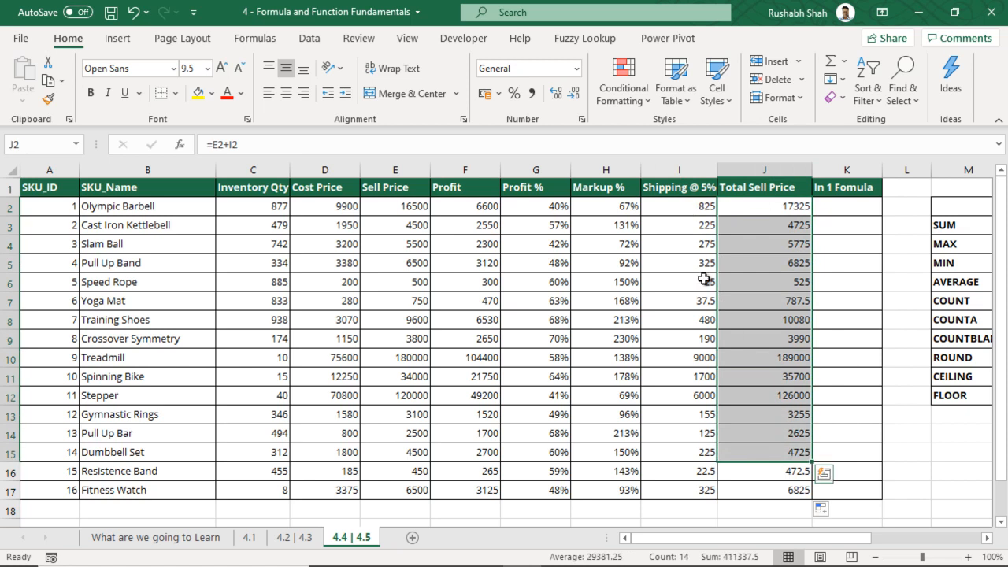
left_click_drag(680, 201, 684, 491)
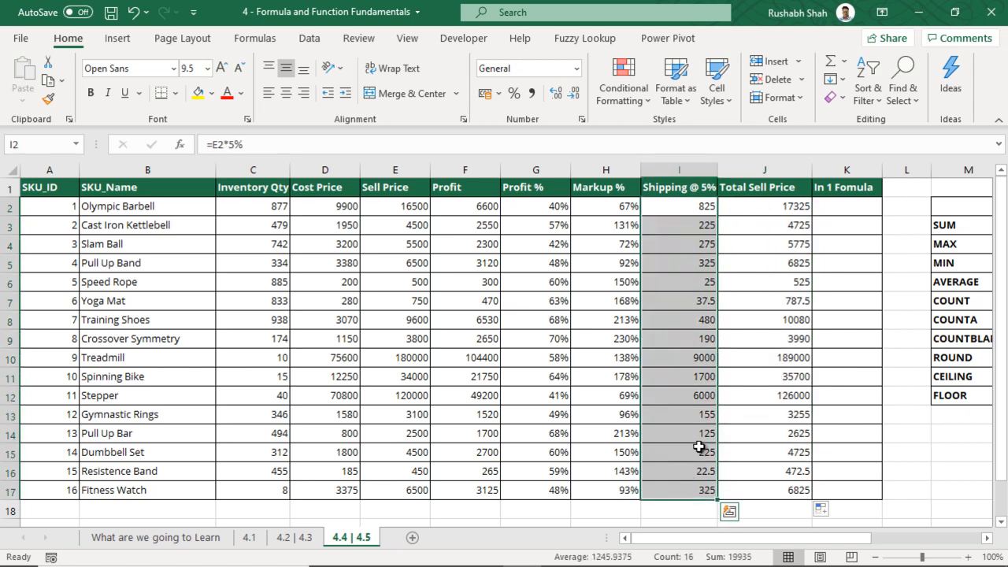
left_click_drag(776, 205, 754, 493)
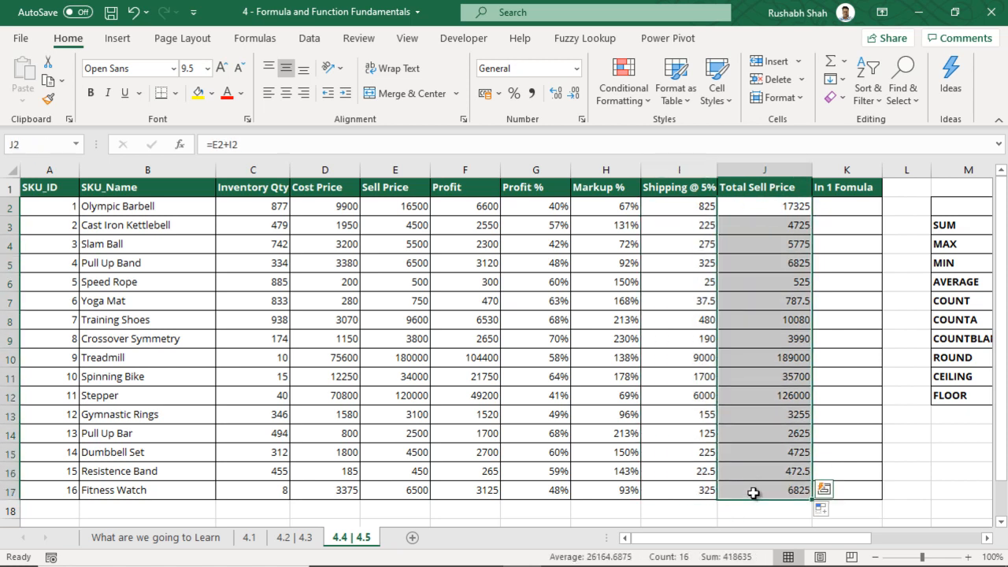
left_click(843, 204)
left_click_drag(883, 171, 918, 174)
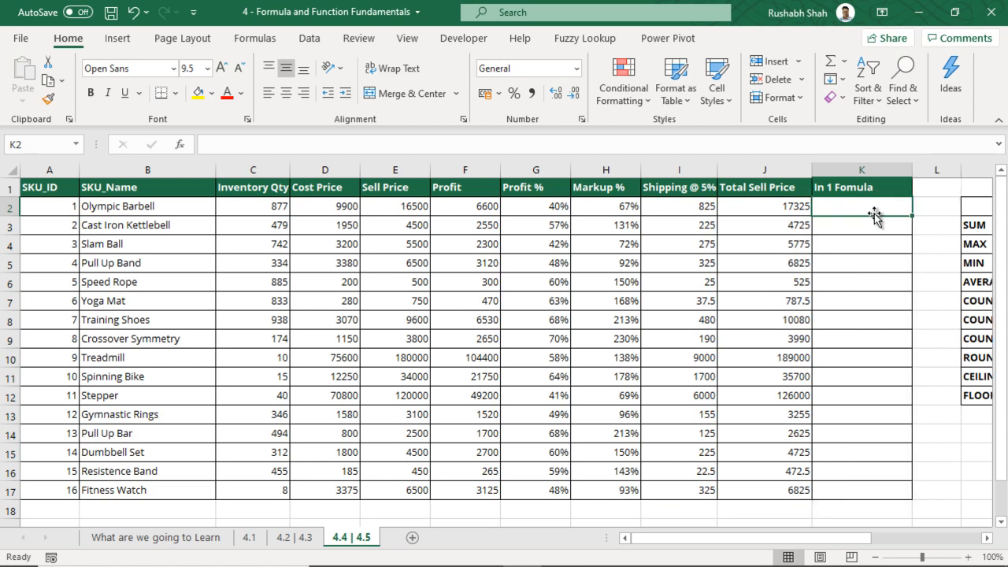
Enter the one-step formula =E2+(E2*5%) in K2
type("=")
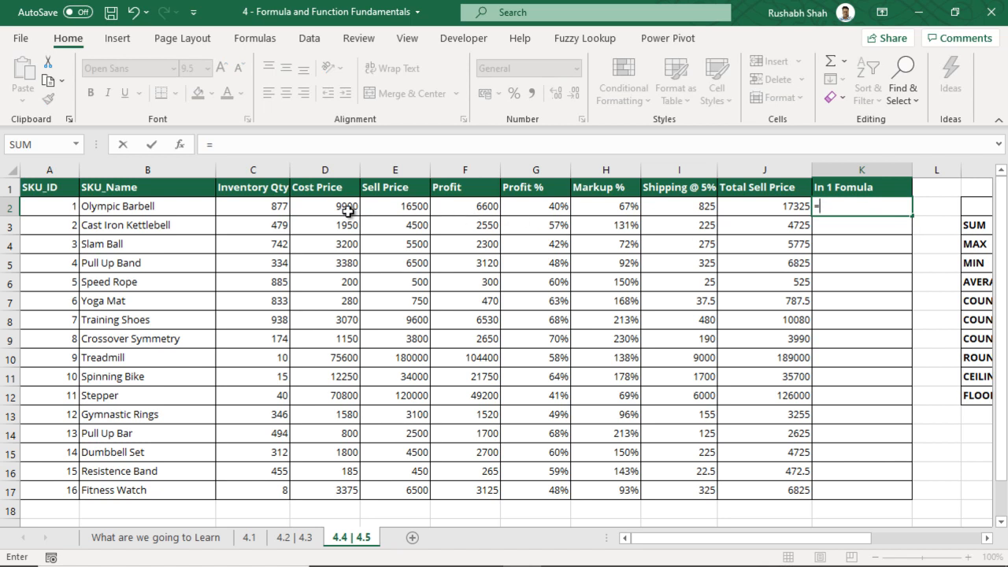
left_click(379, 205)
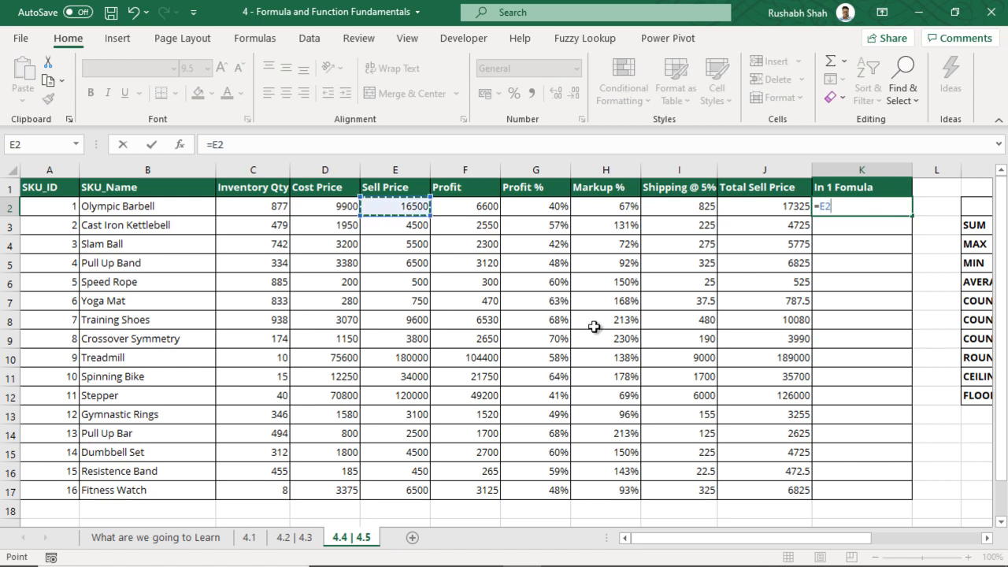
type("+(")
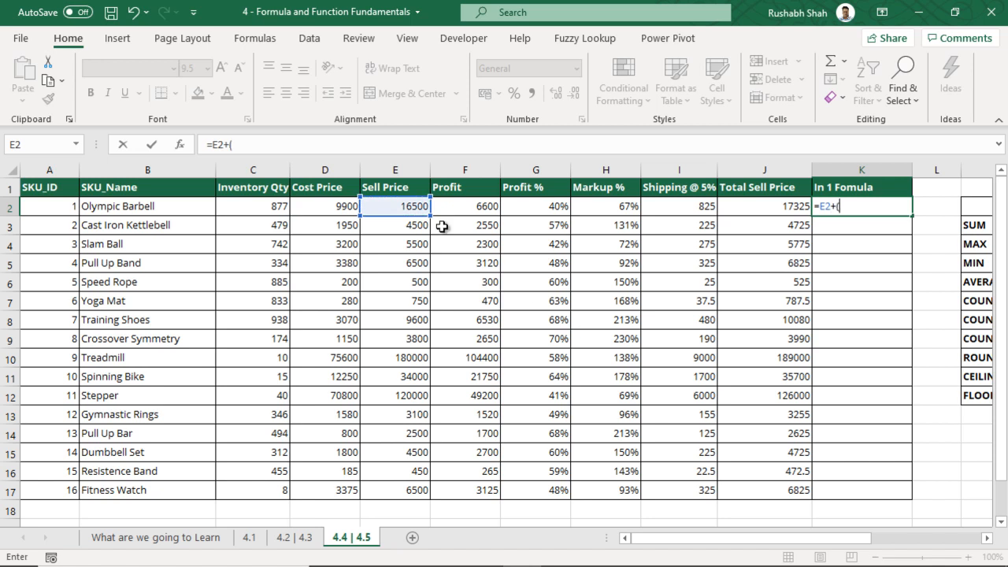
left_click(400, 206)
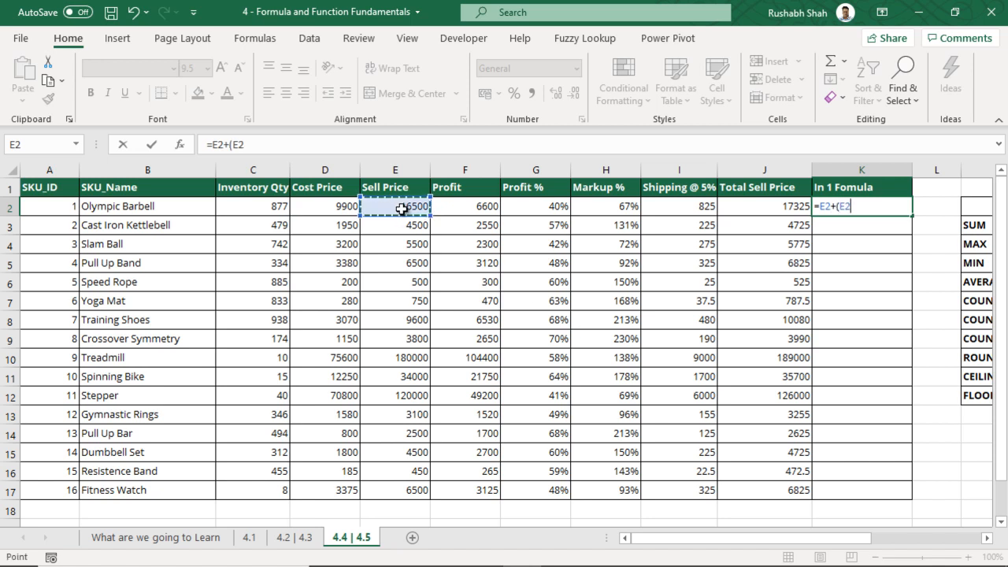
type("*5")
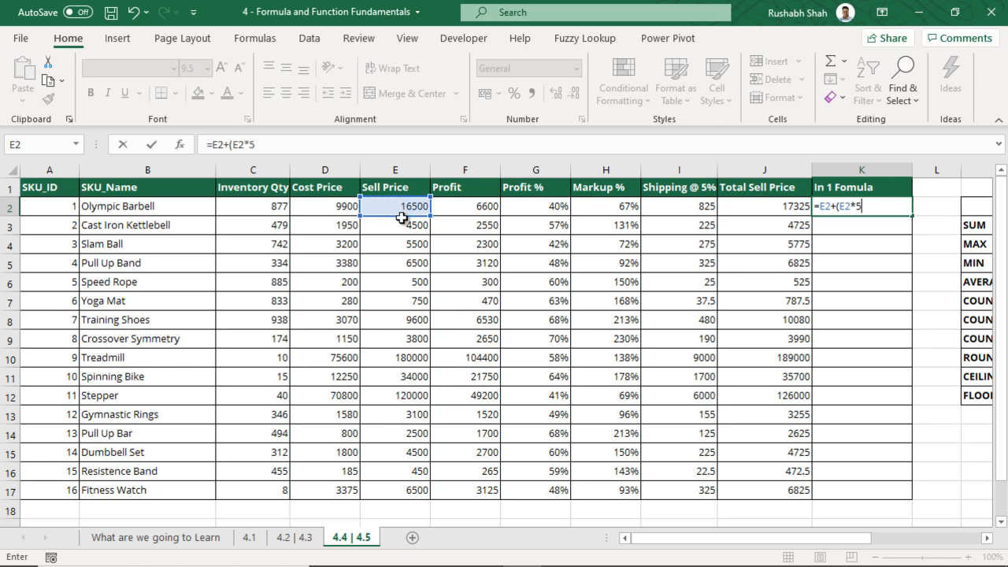
type("%)")
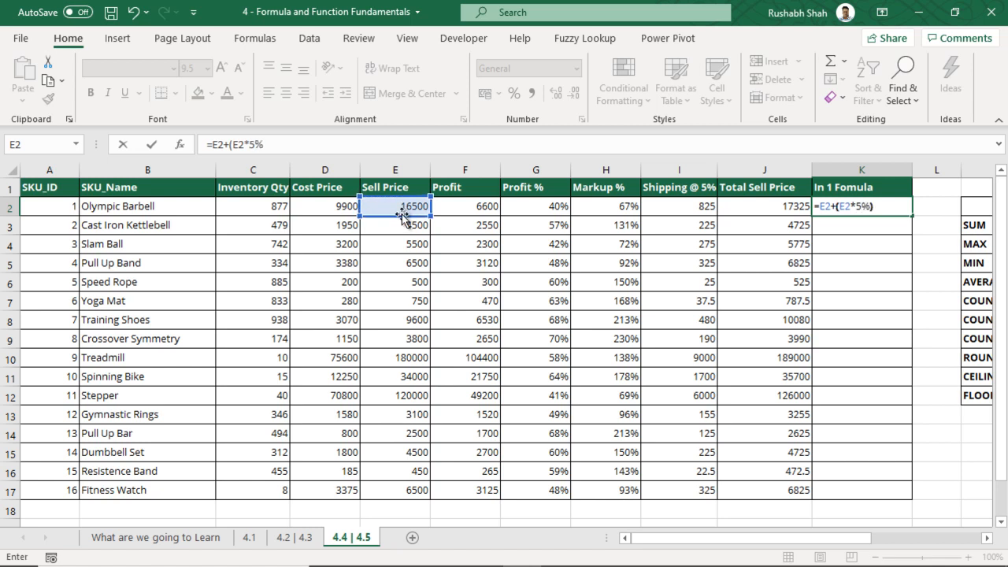
left_click(841, 206)
left_click_drag(841, 207, 877, 207)
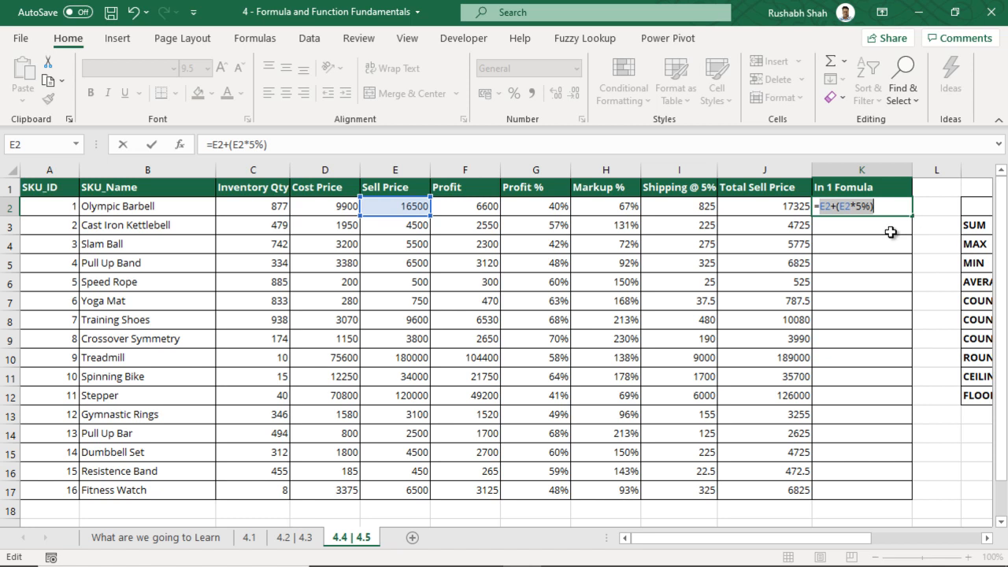
key("ctrl+Return")
Fill K2's formula down to K17, compare it with Total Sell Price, and save
double_click(916, 217)
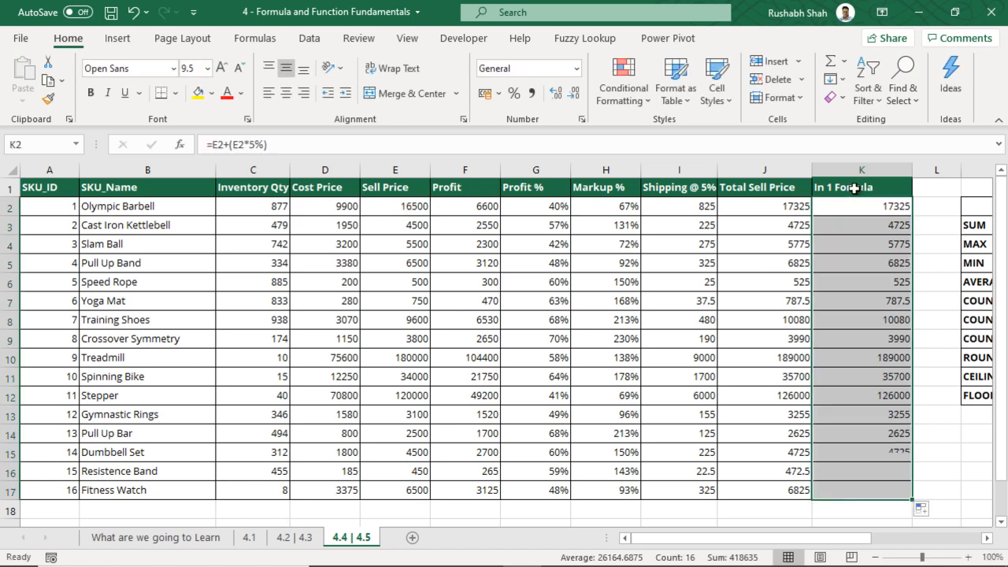
left_click(862, 169)
left_click(780, 162)
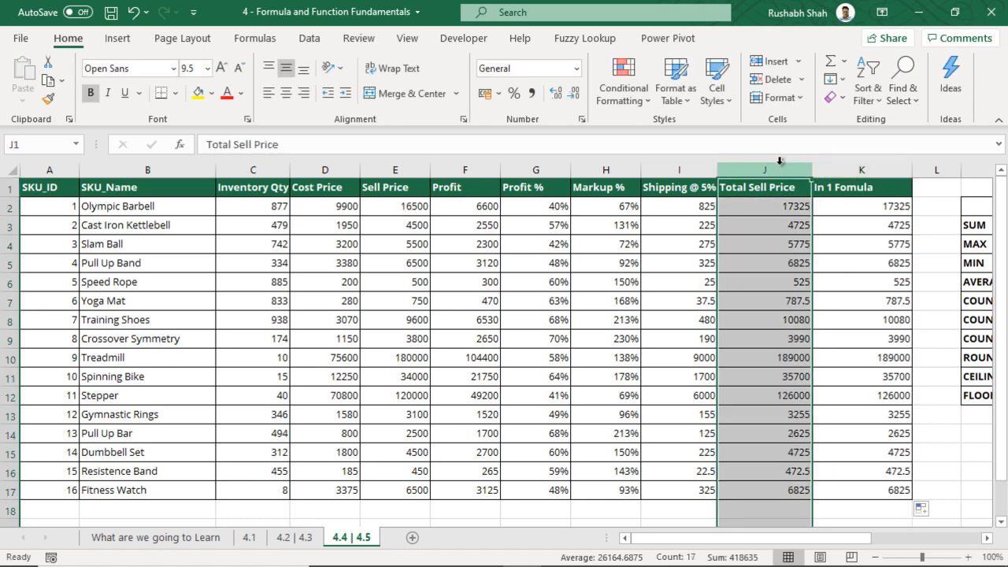
left_click(847, 207)
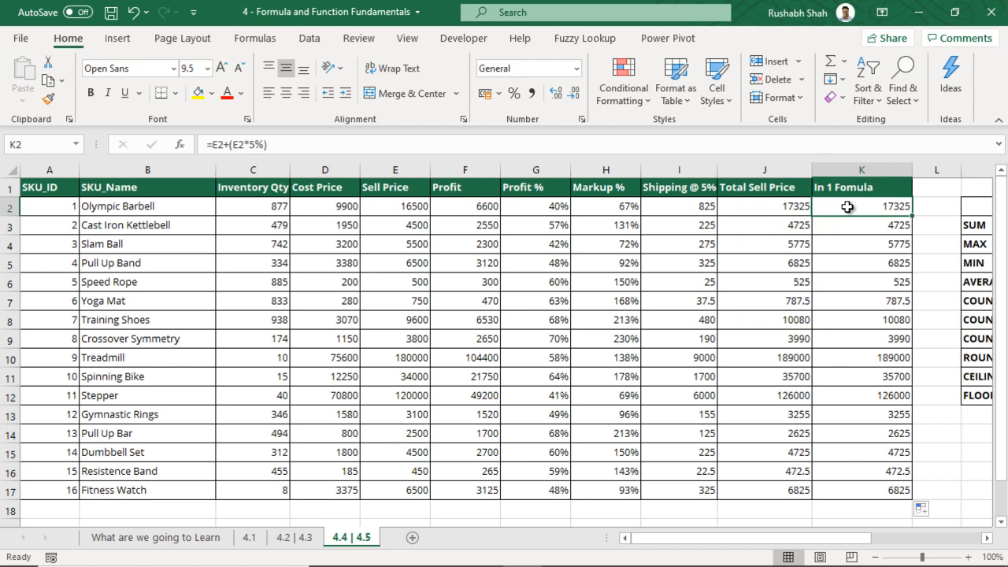
key("ctrl+s")
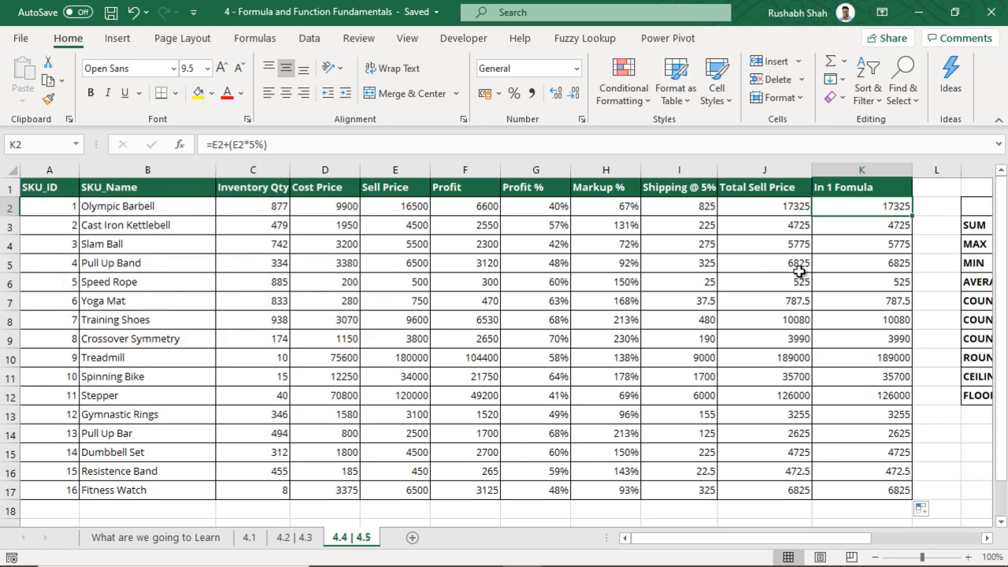
key("Right")
key("Right")
key("Right")
key("Right")
key("Right")
key("Right")
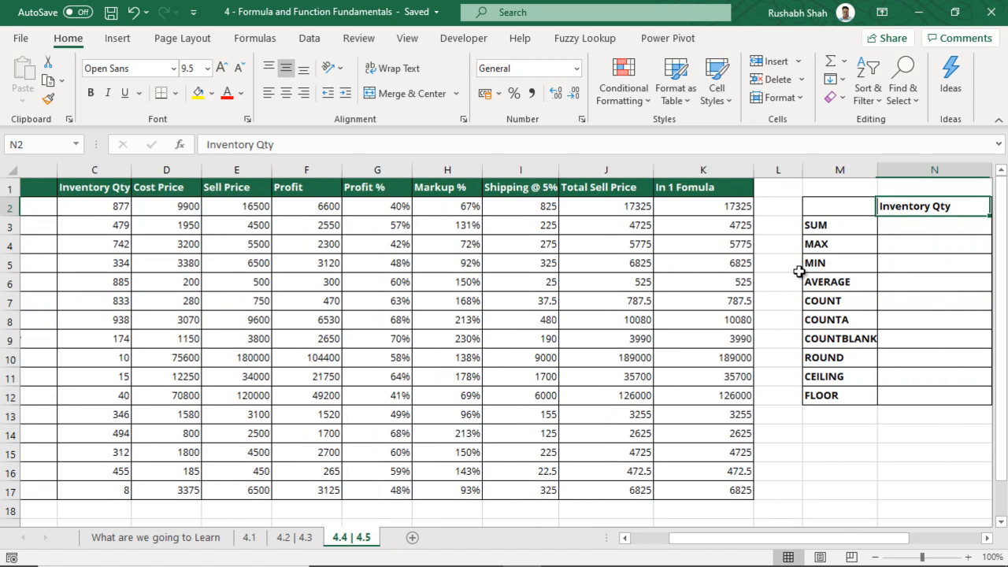
Widen column M so COUNTBLANK fits, and compare the results in columns I, J and K
left_click(611, 230)
left_click_drag(556, 171, 562, 171)
left_click_drag(360, 214, 383, 435)
left_click_drag(286, 208, 289, 434)
left_click_drag(203, 208, 212, 423)
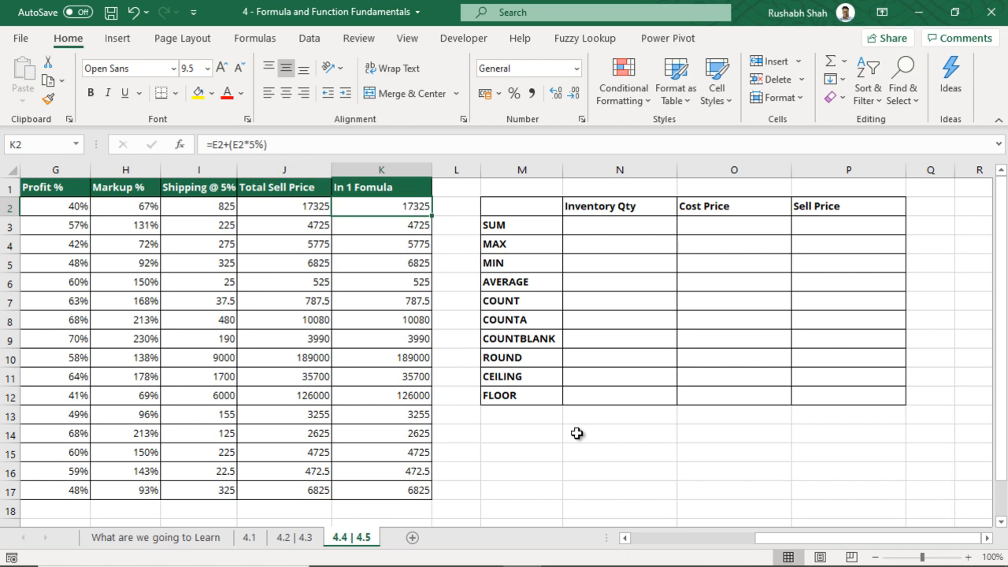
Add the note 'Calculated Column' in N14 with the description 'Separate value for each row'
left_click(576, 434)
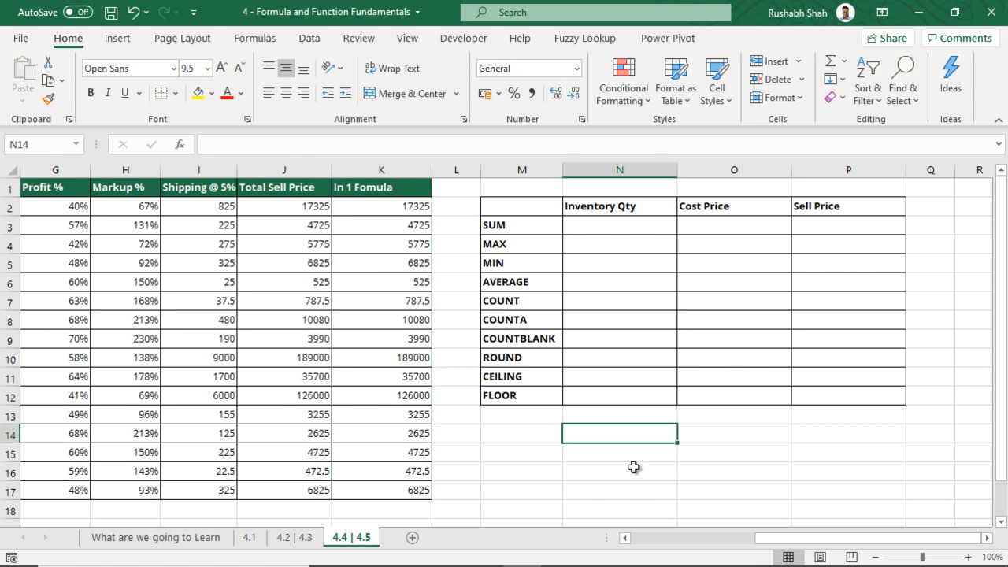
type("Calculated Column")
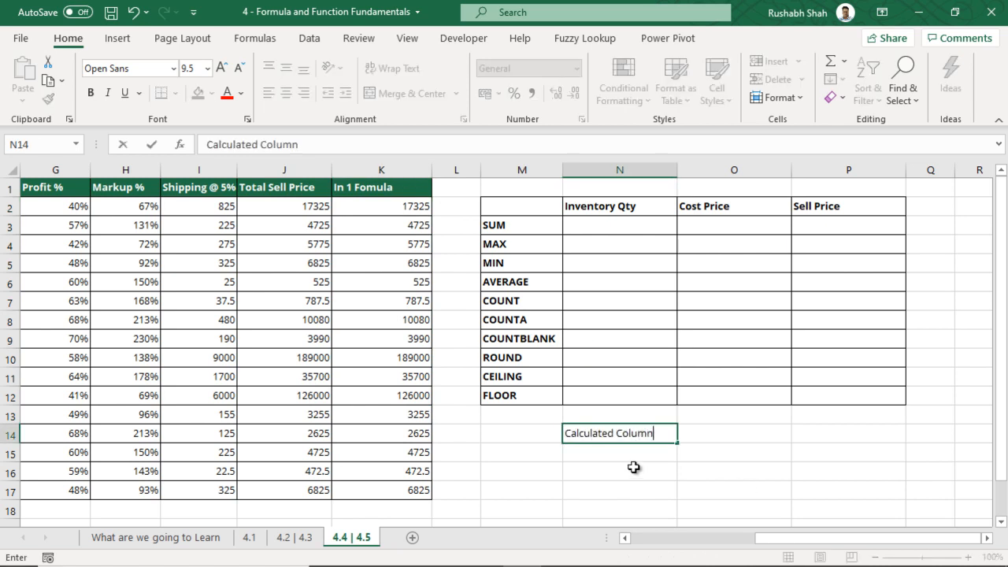
key("Tab")
type("Separat ")
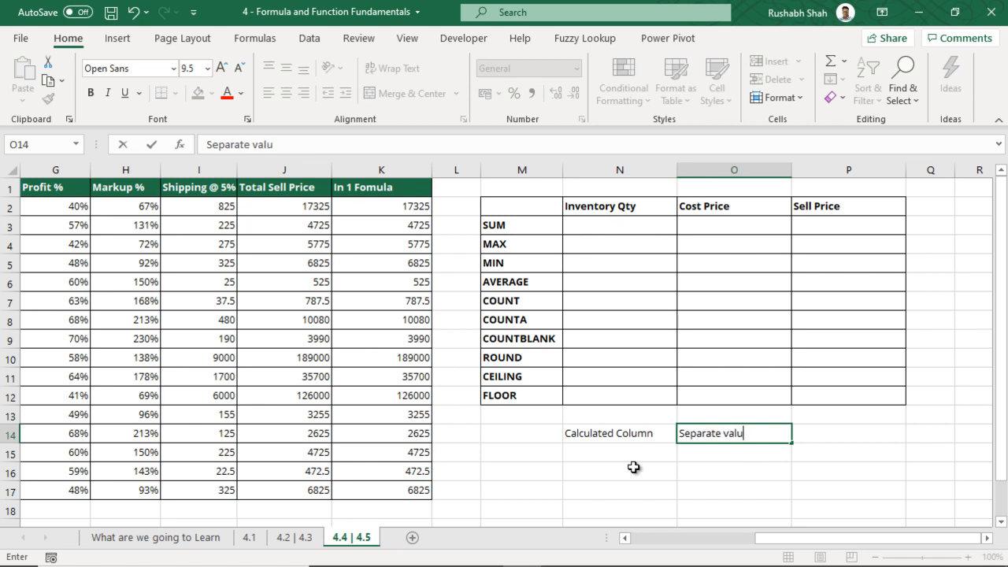
type(" value fpr each row")
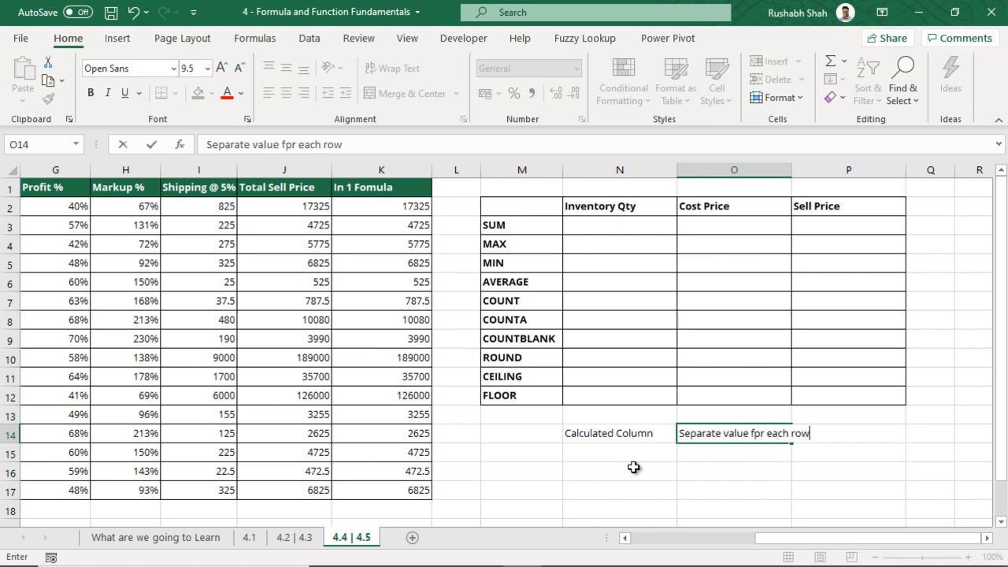
key("Return")
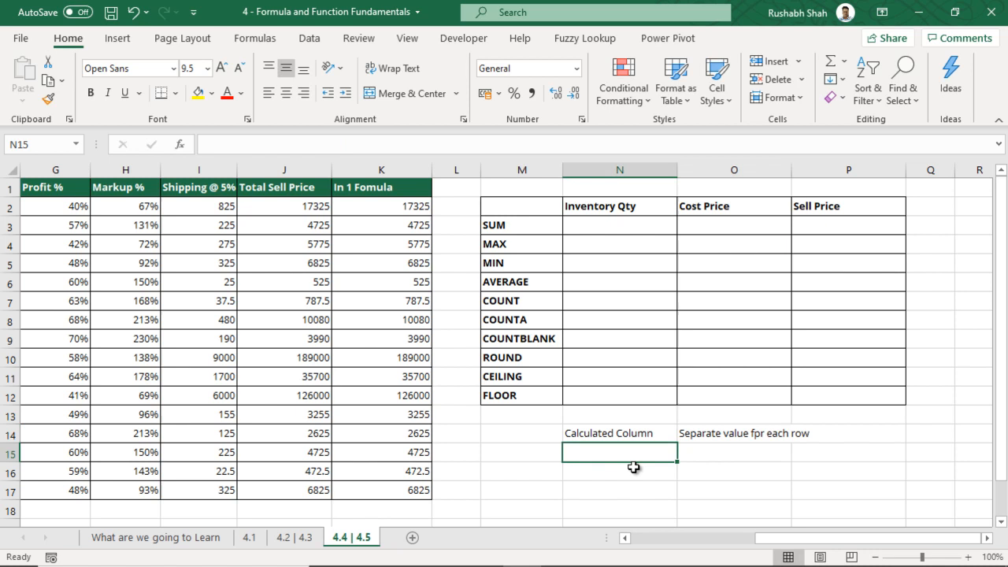
left_click(759, 433)
double_click(760, 436)
key("BackSpace")
type("o")
key("Return")
Bold the Calculated Column label and add a bold 'Measure' label in N15
left_click(657, 452)
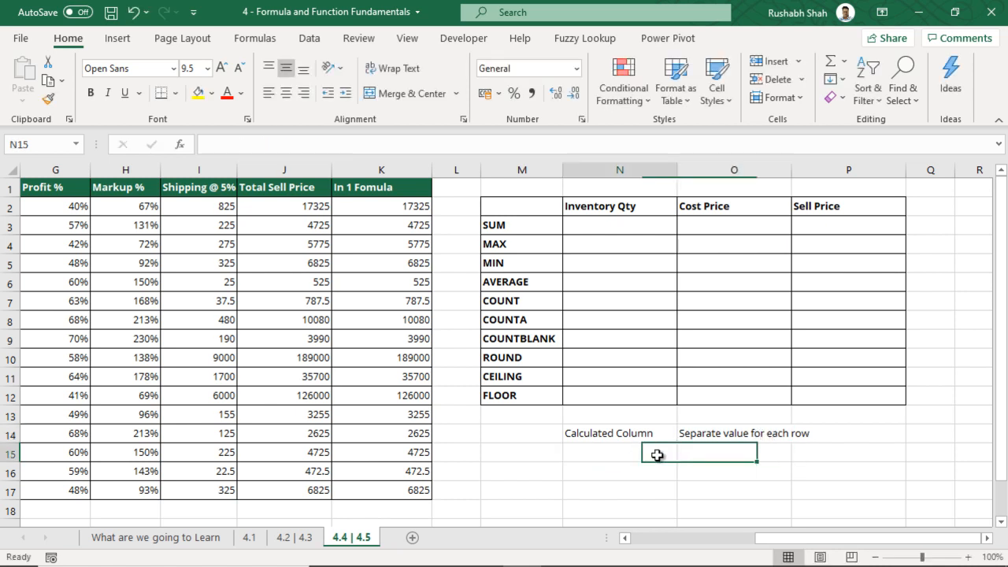
left_click(622, 432)
key("ctrl+b")
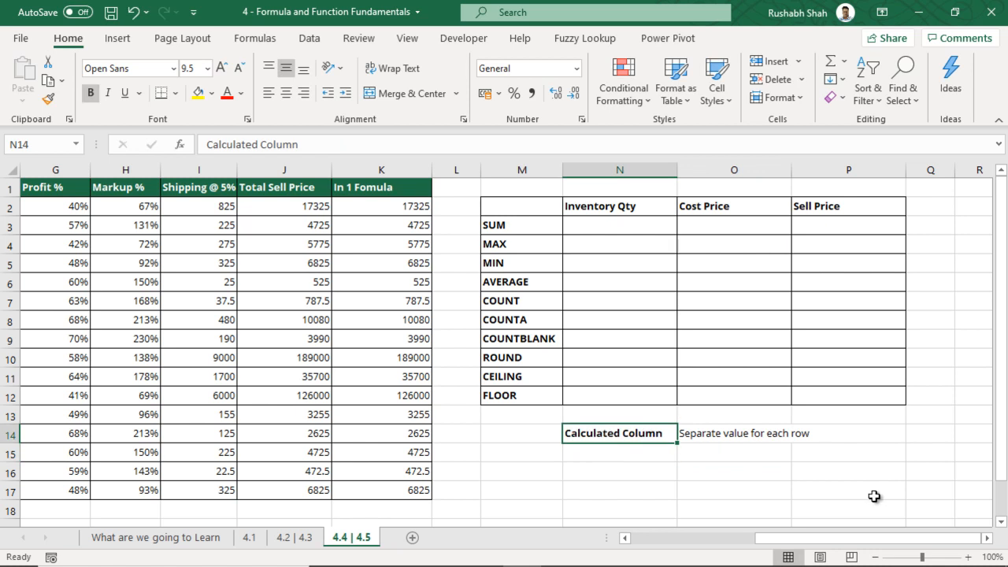
left_click(628, 455)
key("ctrl+b")
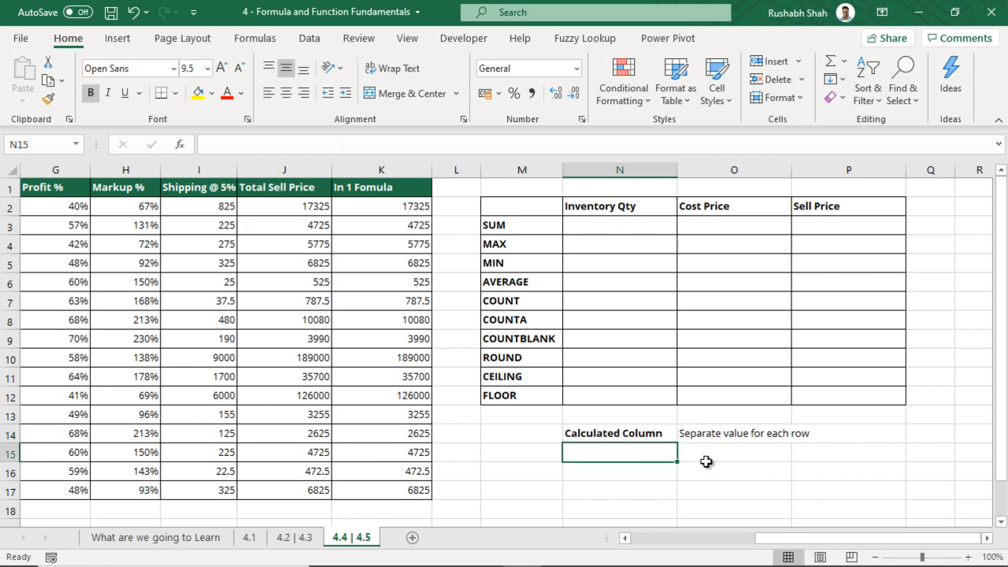
type("Measure")
left_click(709, 466)
Describe Measure in O15 as 'Single value derived from cell(s)'
type("Single valu")
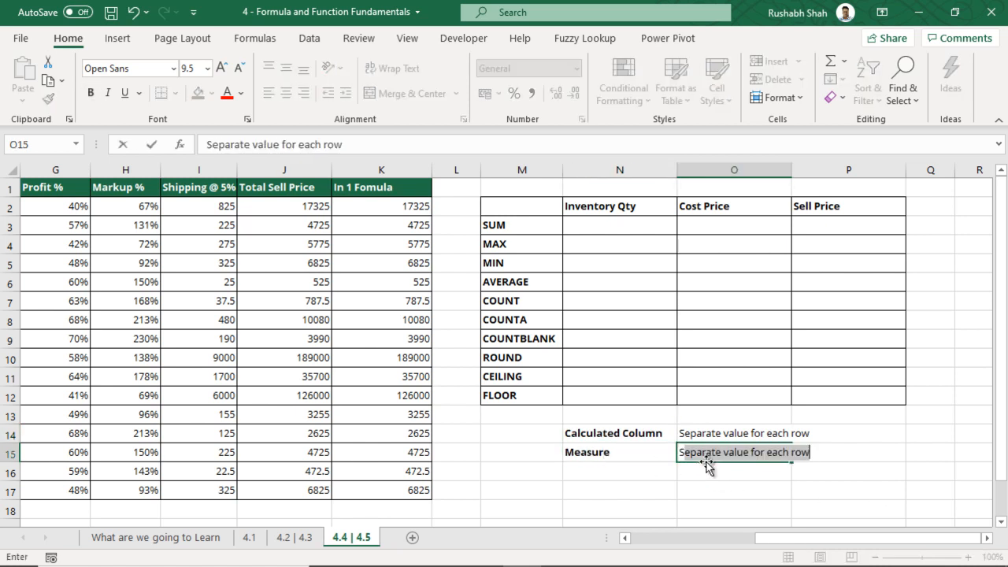
type("e from cells")
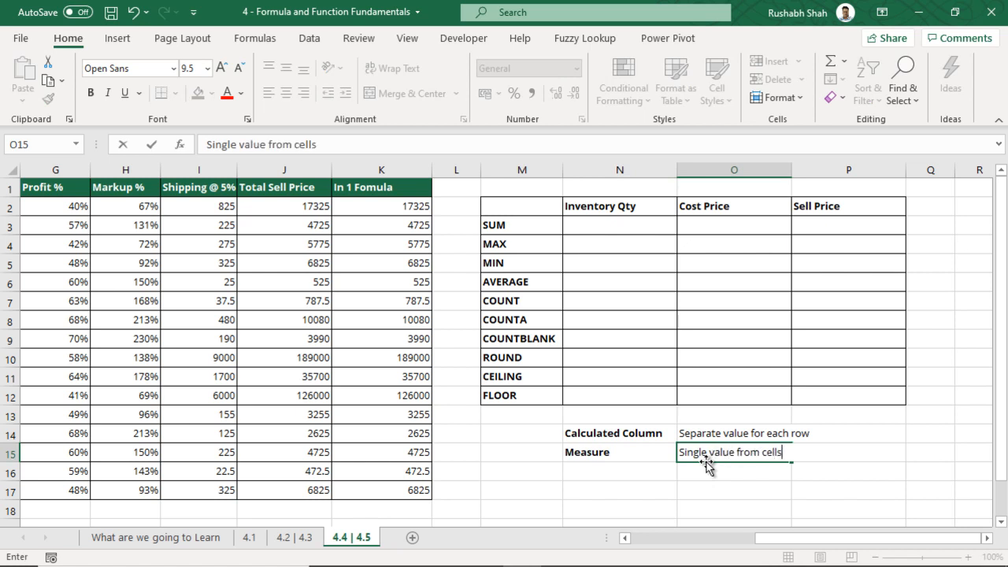
type(")")
key("Return")
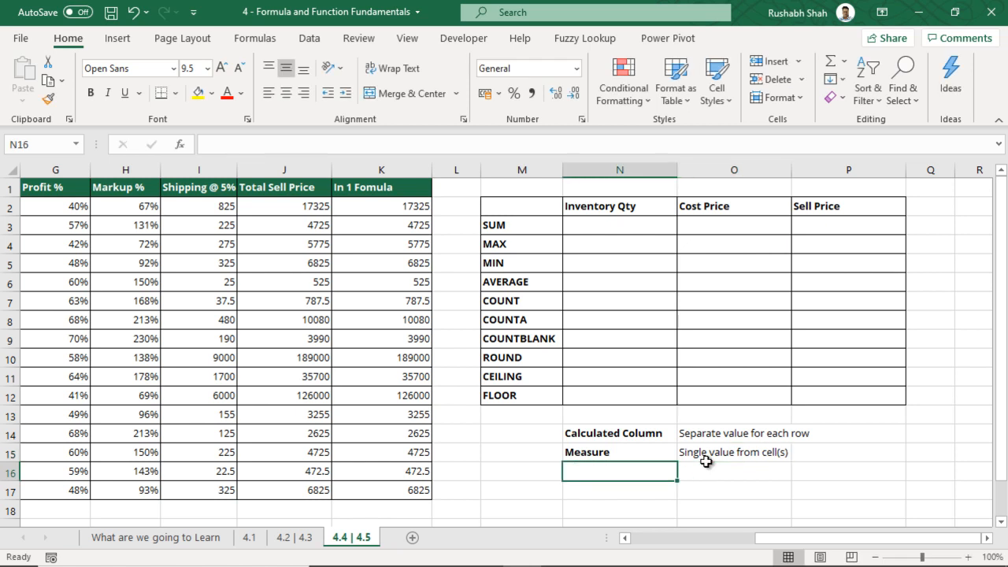
left_click(708, 457)
double_click(737, 452)
type("der ")
type("viced")
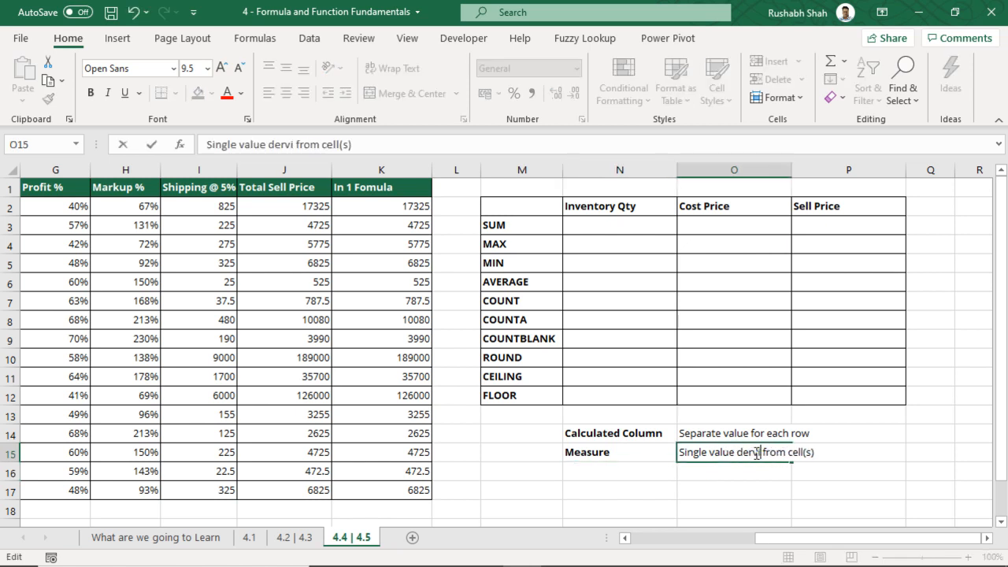
key("BackSpace")
key("BackSpace")
key("BackSpace")
key("BackSpace")
key("BackSpace")
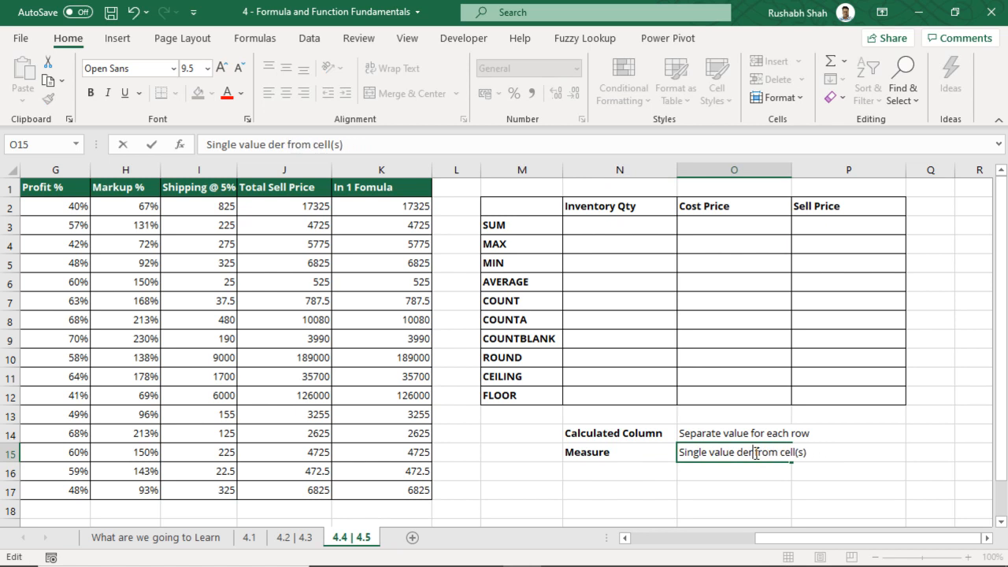
type("ived")
key("Return")
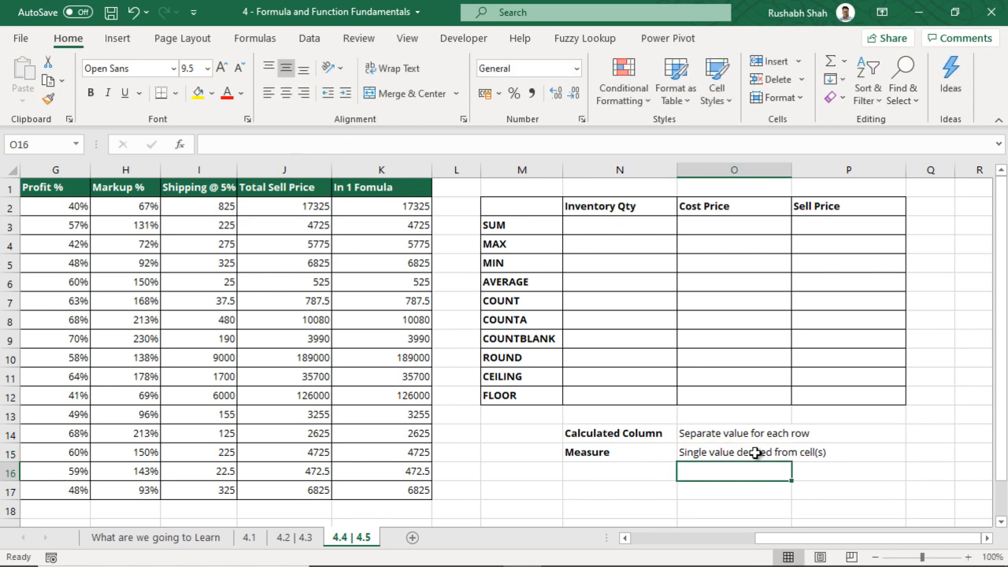
left_click(620, 231)
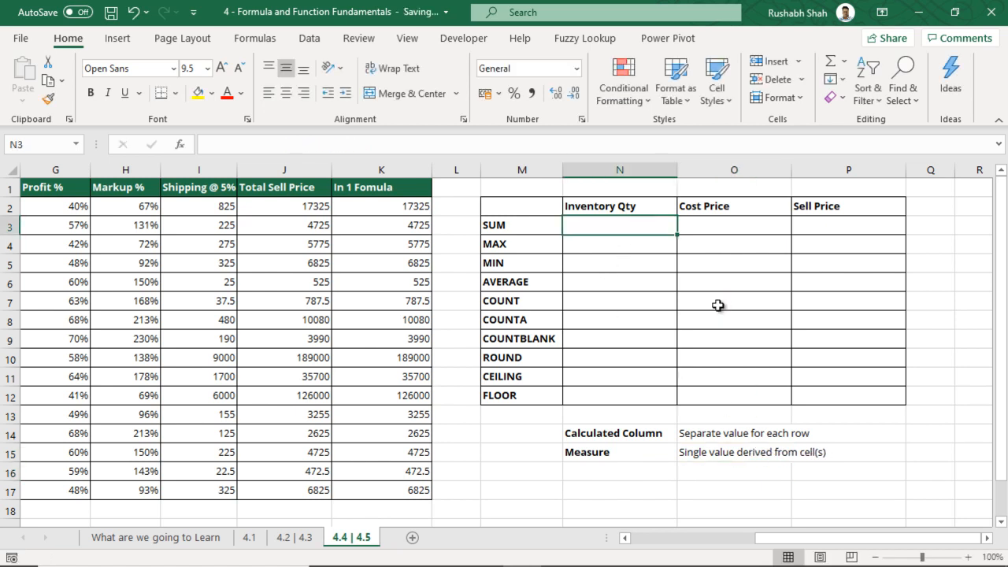
left_click_drag(383, 211, 381, 488)
left_click_drag(266, 208, 266, 488)
left_click_drag(195, 227, 189, 414)
left_click_drag(119, 226, 115, 379)
left_click_drag(63, 208, 75, 378)
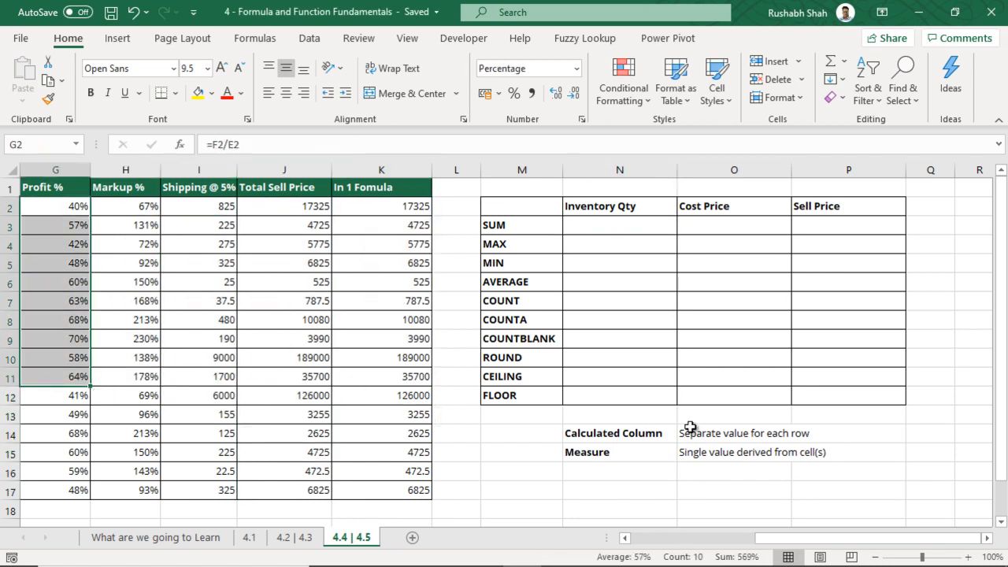
left_click_drag(728, 433, 621, 435)
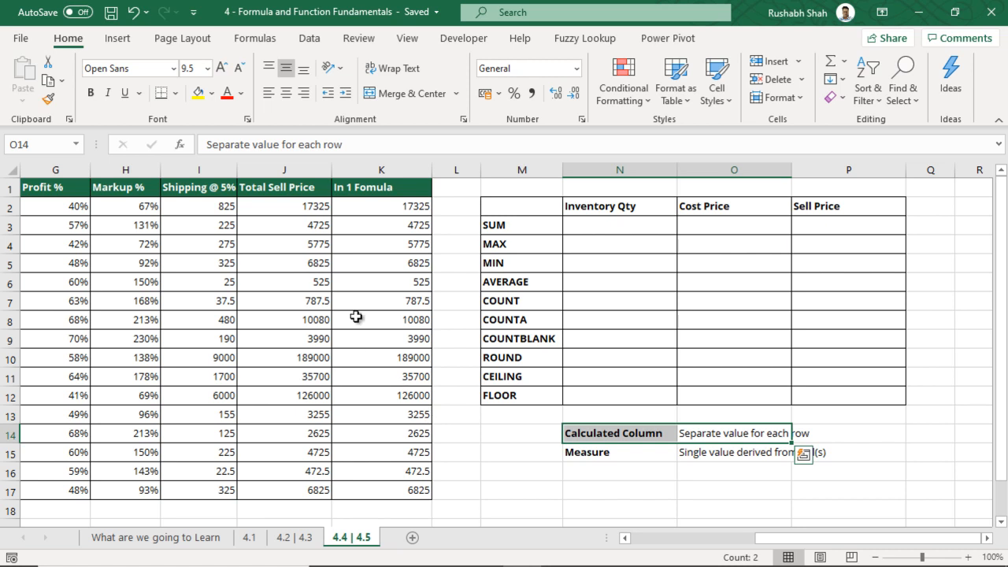
left_click(357, 269)
left_click(260, 263)
left_click(282, 357)
left_click(293, 398)
left_click(301, 492)
left_click(284, 206)
key("F2")
key("Escape")
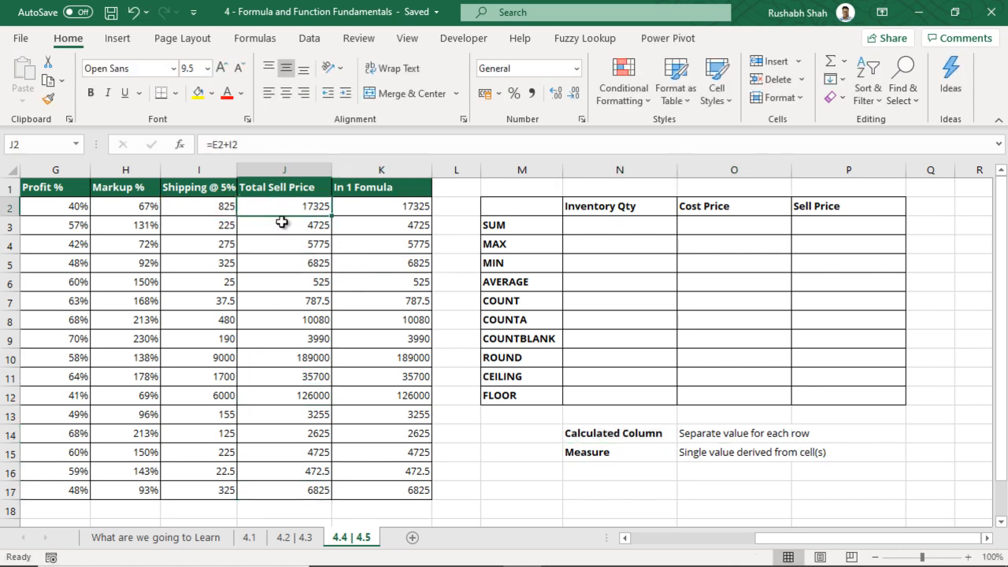
left_click(282, 223)
key("F2")
key("Escape")
left_click(285, 246)
key("F2")
key("Escape")
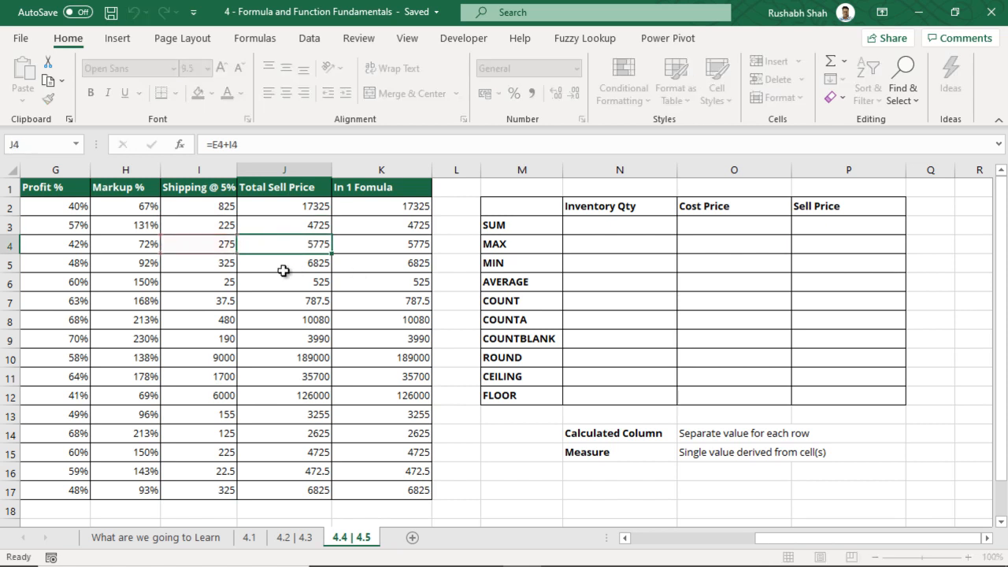
left_click(284, 271)
key("F2")
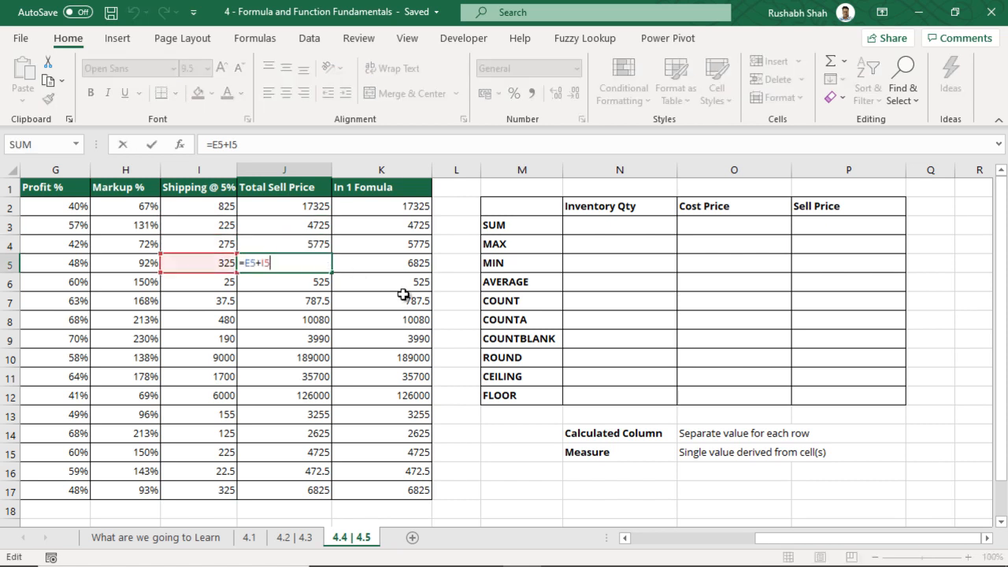
key("Escape")
left_click(582, 231)
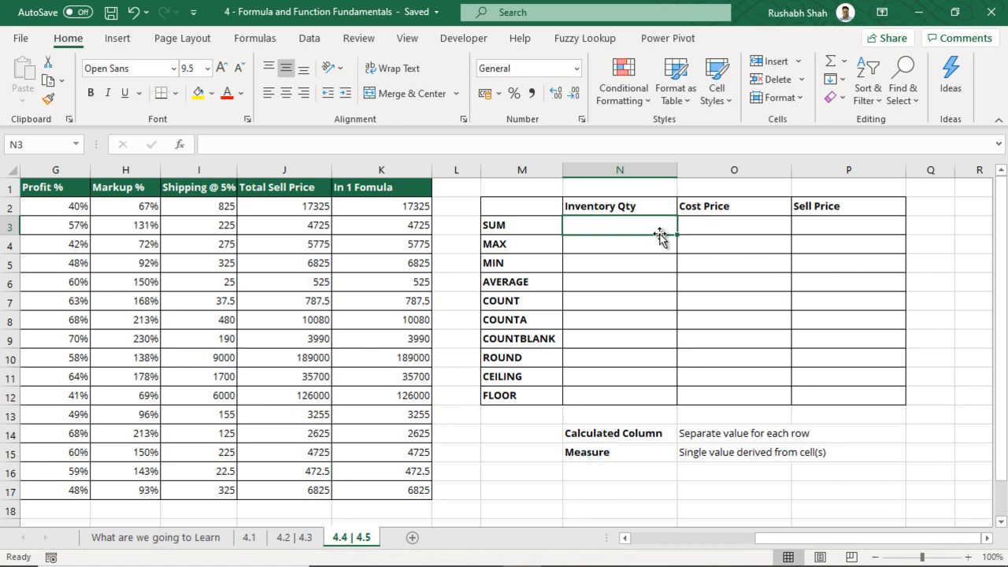
Total the Inventory Qty column with =SUM, giving 6942, and check the formula
type("=sum")
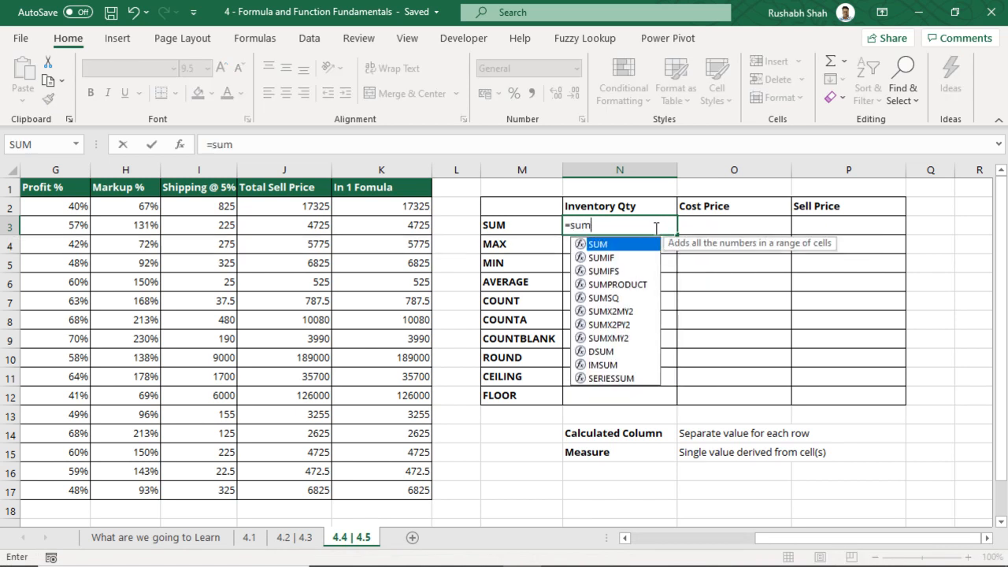
key("Tab")
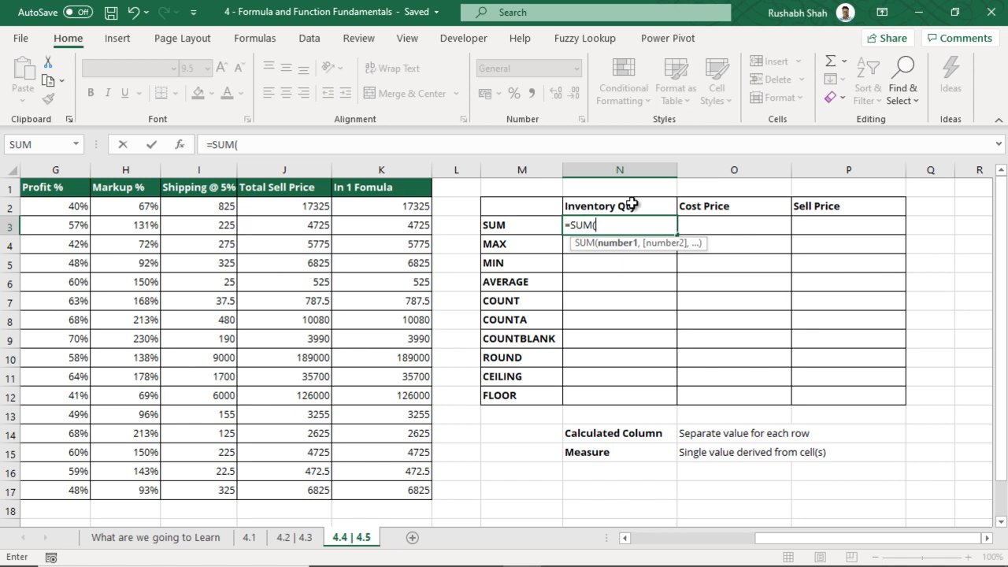
left_click_drag(804, 539, 725, 552)
left_click(68, 205)
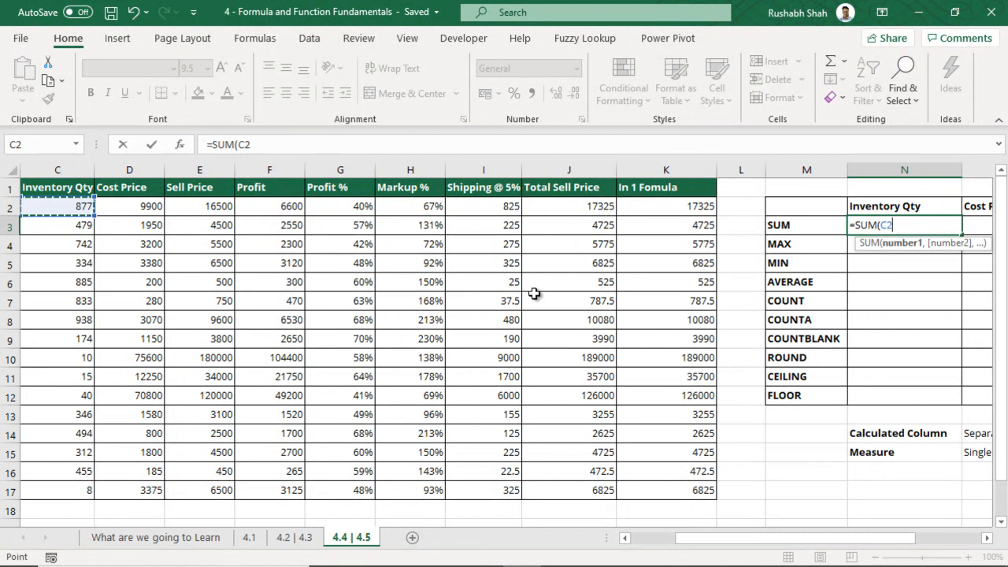
key("ctrl+shift+Down")
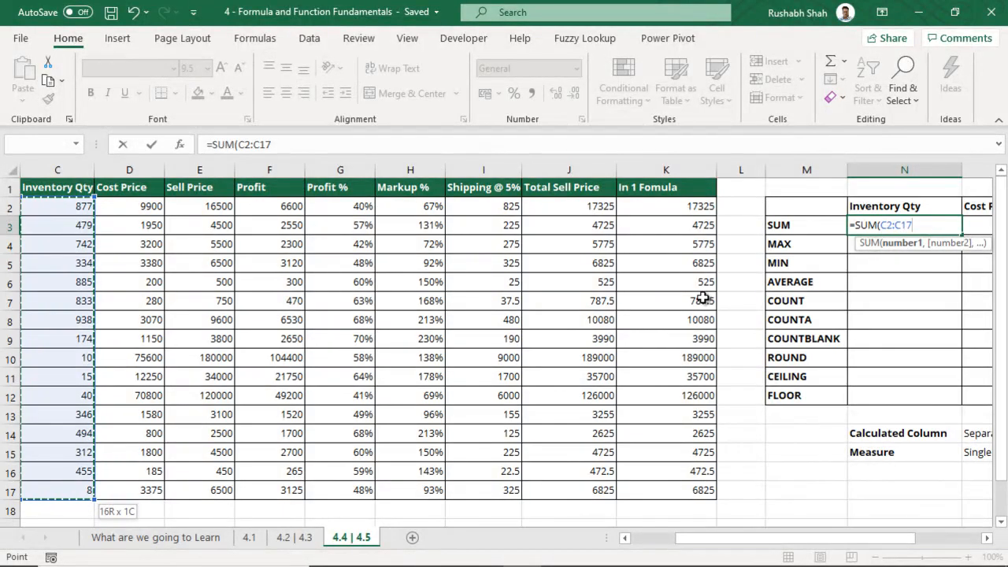
type(")")
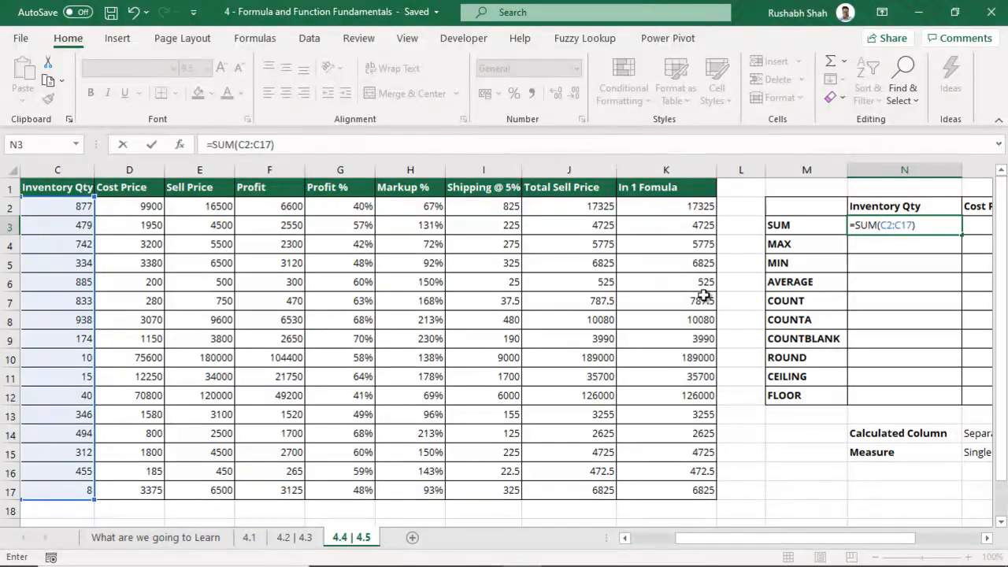
key("Tab")
left_click(726, 226)
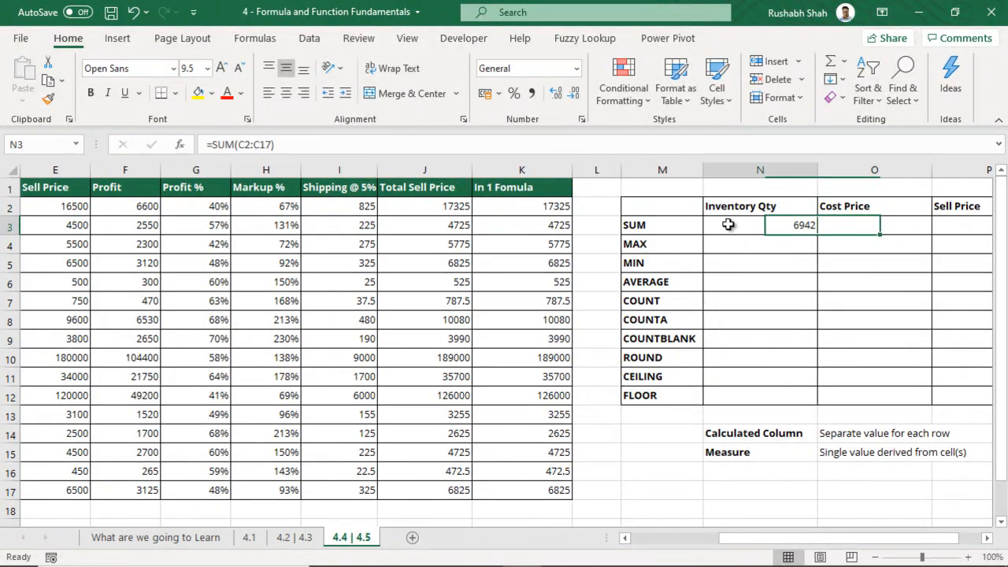
left_click(864, 454)
left_click_drag(864, 454, 802, 452)
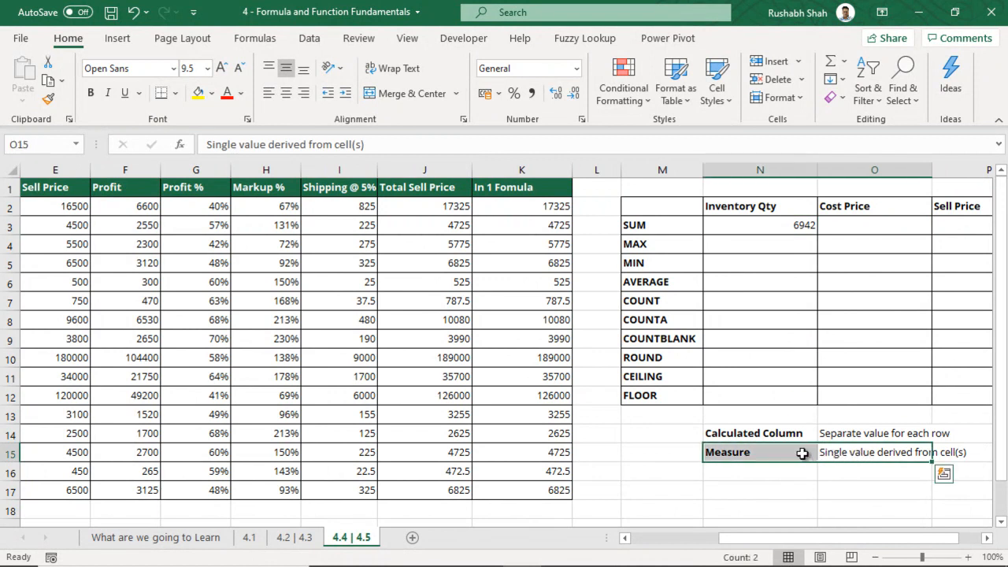
left_click(778, 228)
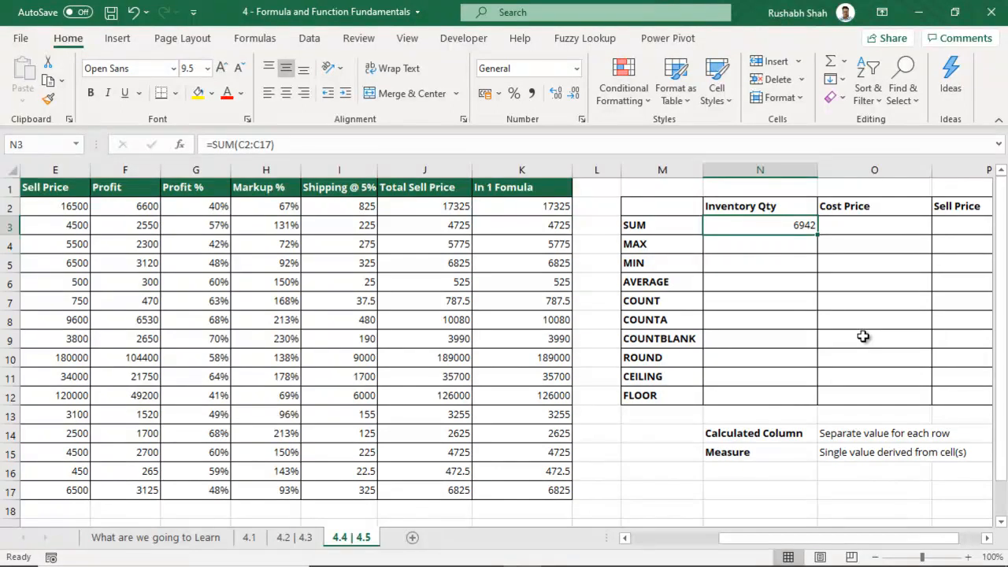
Total the Cost Price column with =SUM, giving 189520
left_click(857, 226)
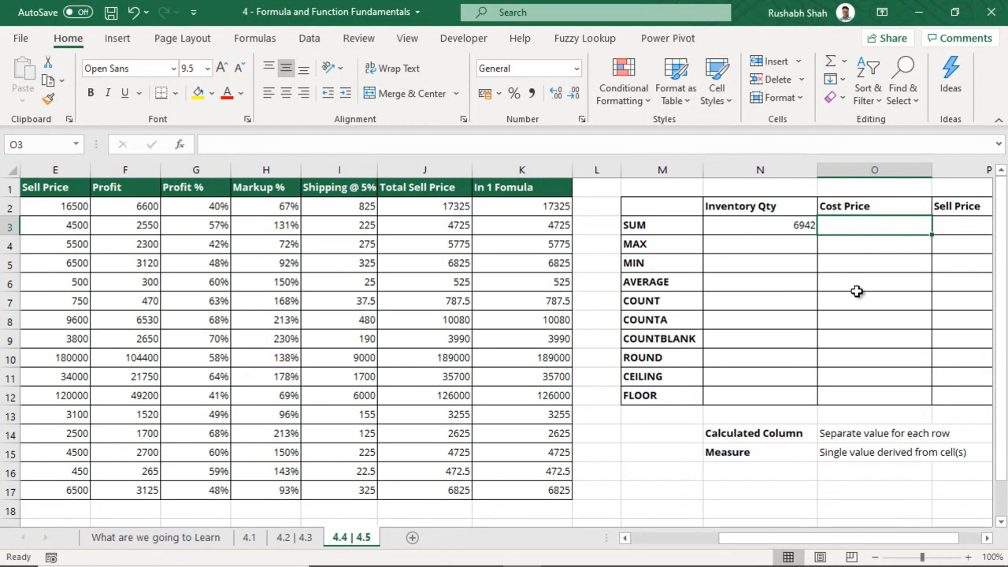
type("=sum")
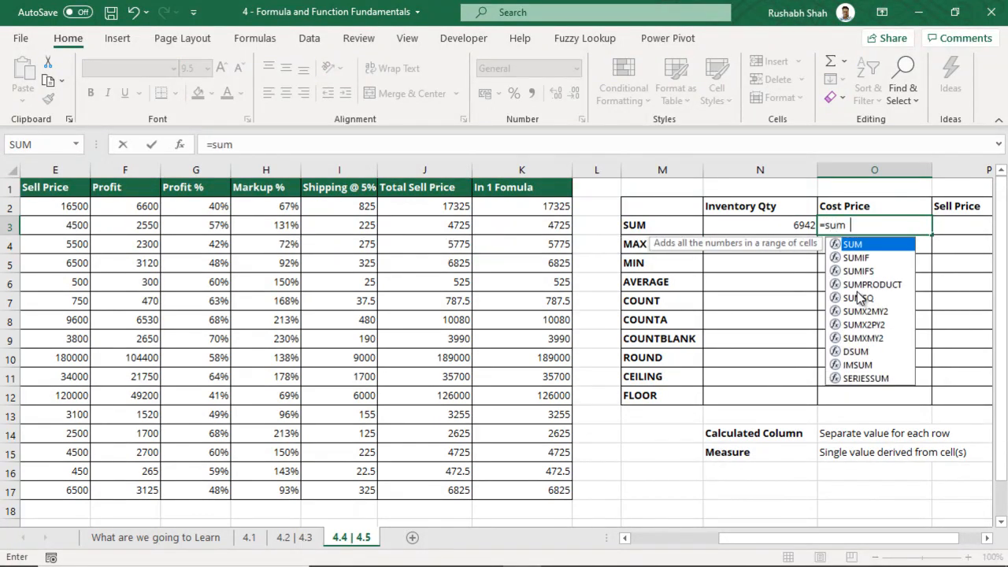
key("Tab")
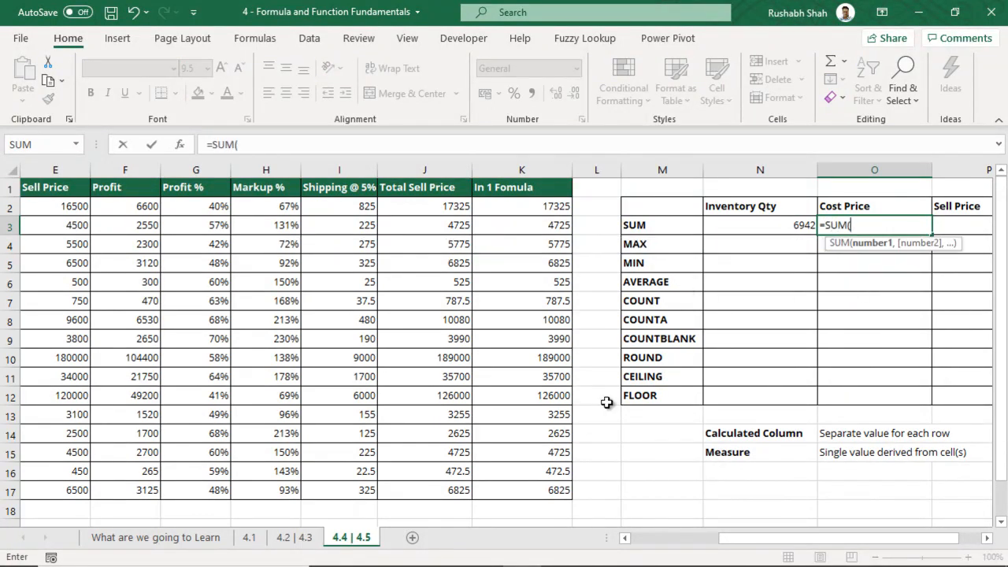
left_click(625, 538)
left_click(59, 208)
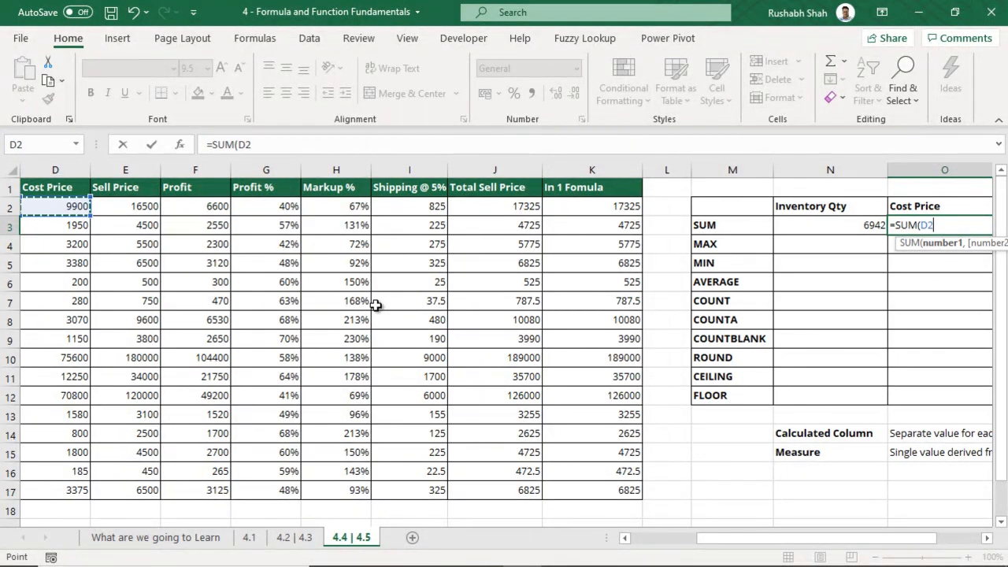
key("ctrl+shift+Down")
type(")")
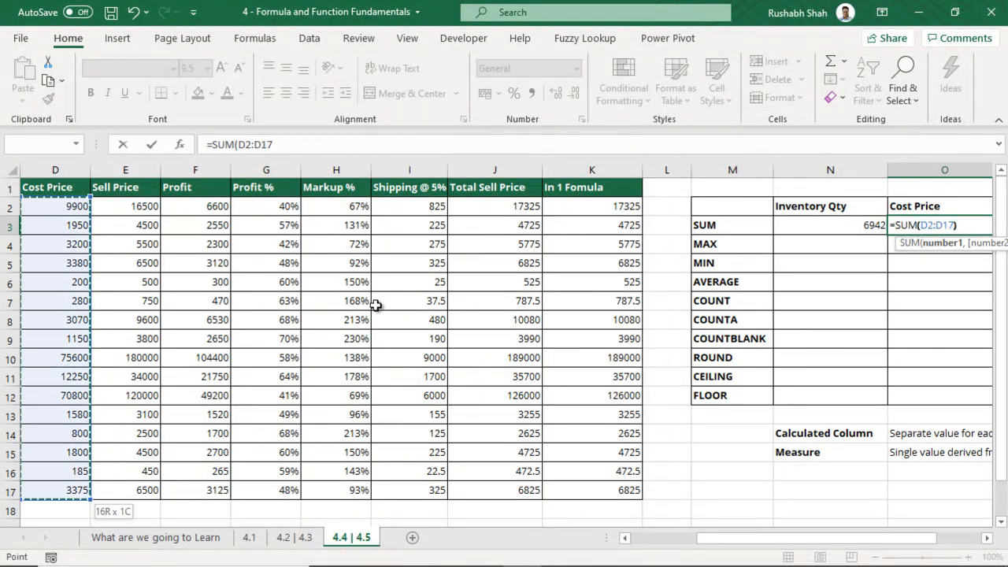
key("Tab")
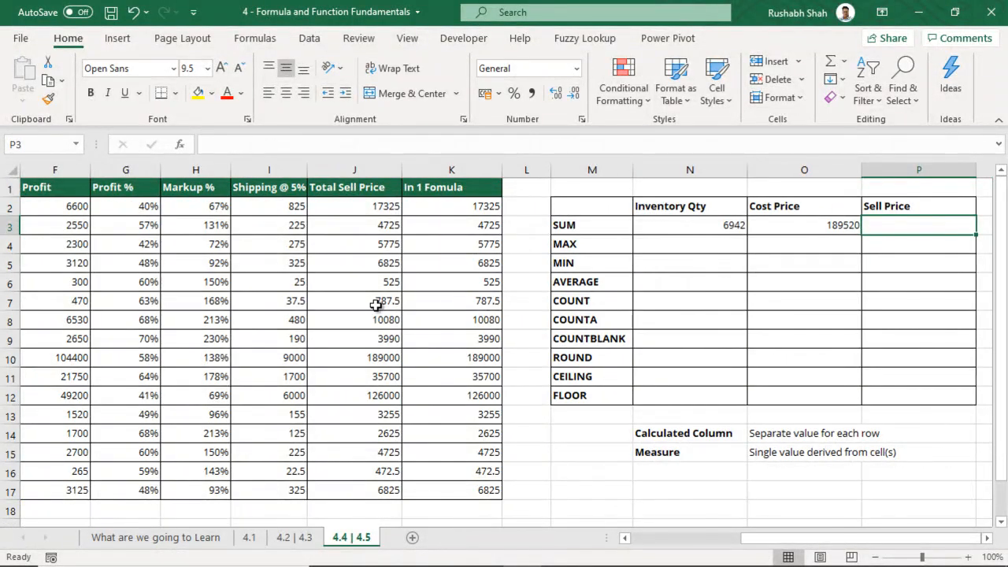
Total the Sell Price column with =SUM, giving 398700, and save the workbook
type("=sum")
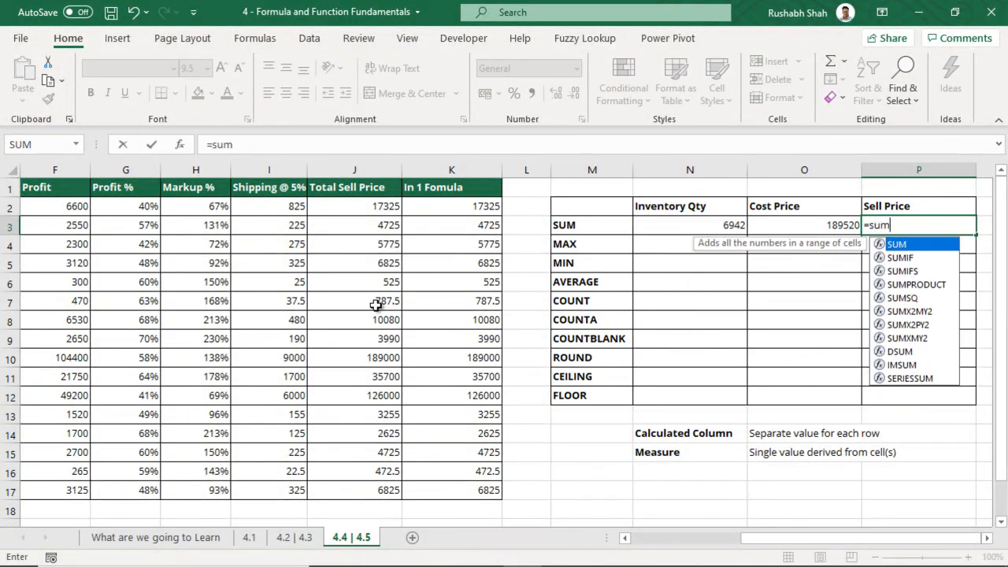
key("Tab")
left_click(59, 204)
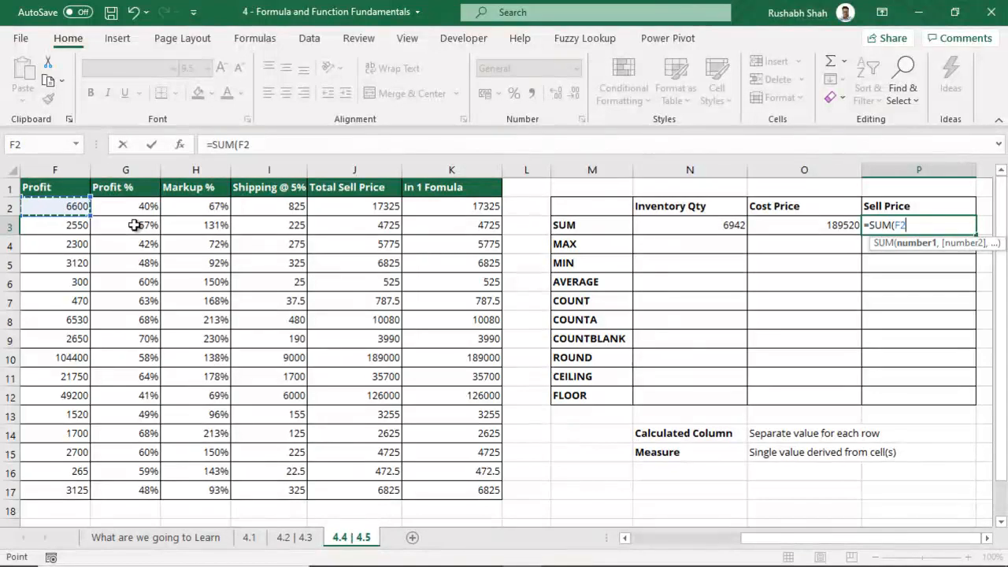
key("Left")
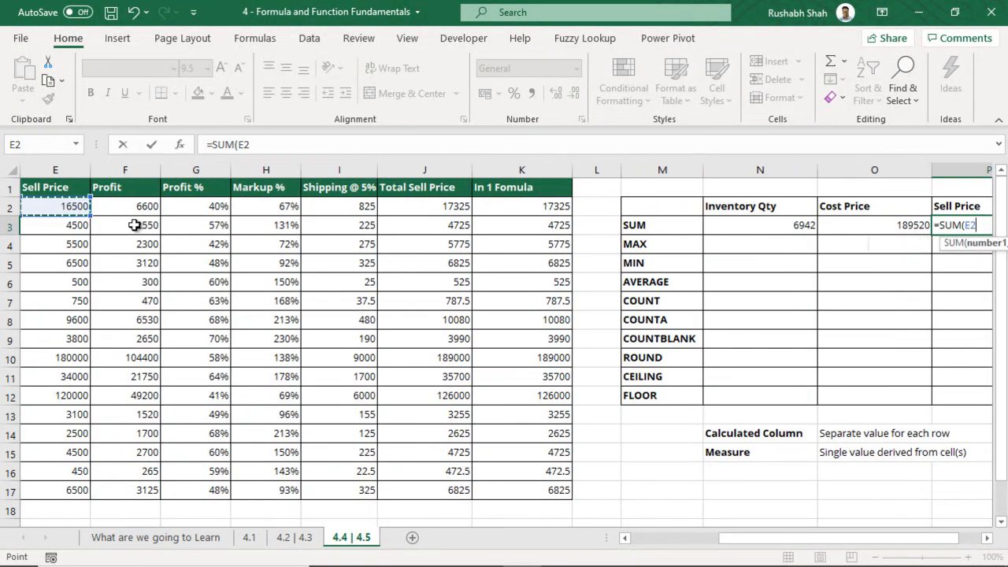
key("ctrl+shift+Down")
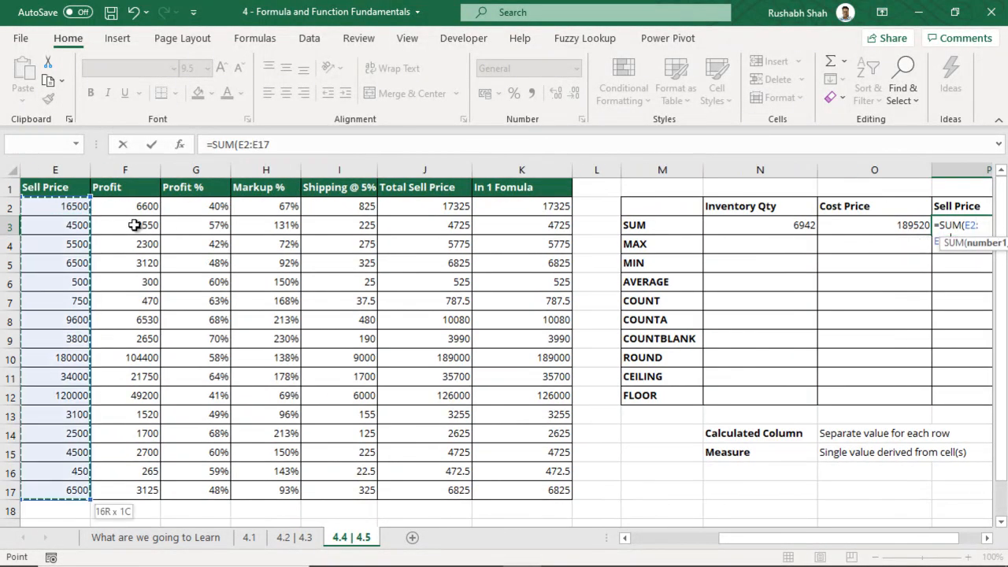
type(")")
key("Return")
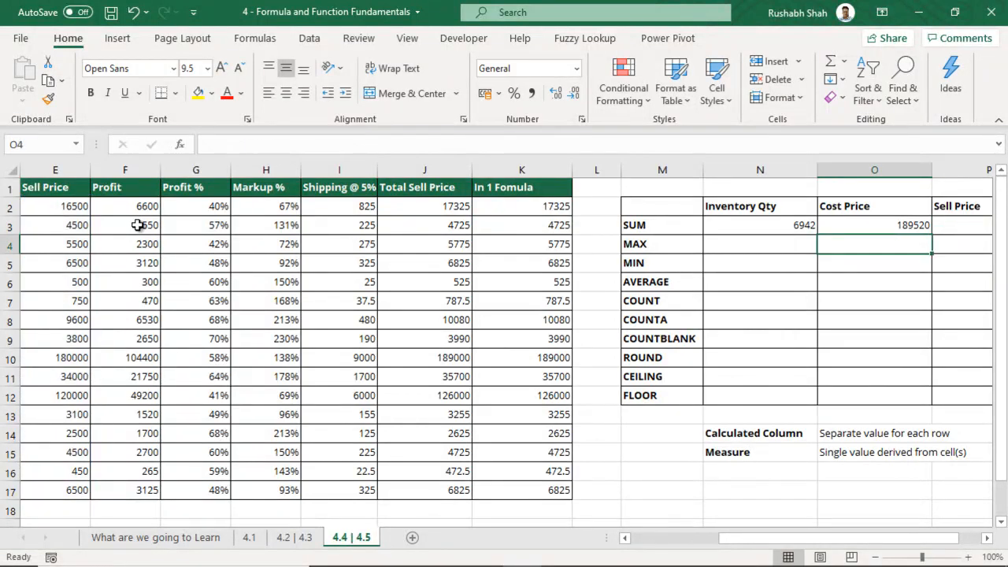
key("ctrl+s")
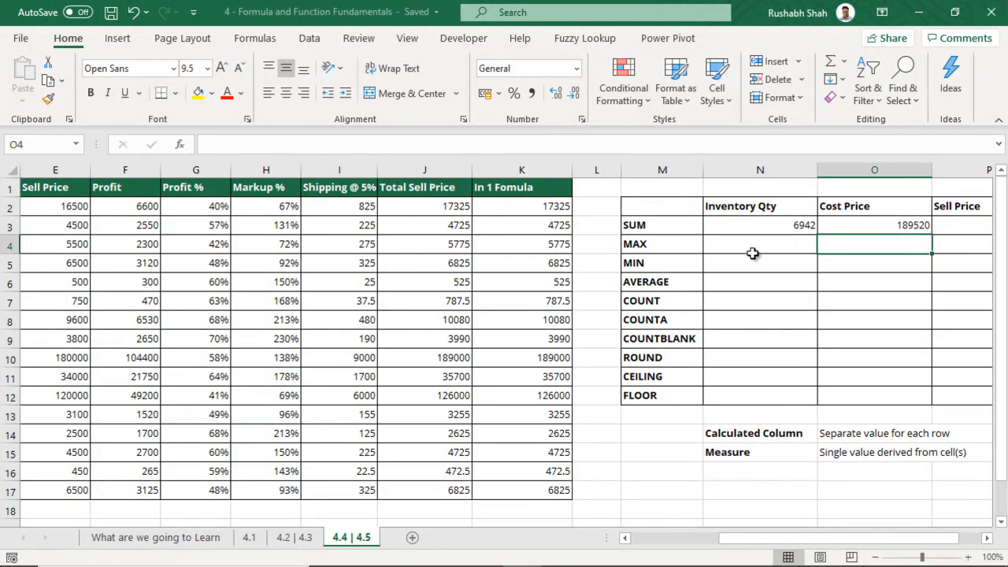
Enter =MAX(C2:C17) for Inventory Qty, returning 938
left_click(753, 238)
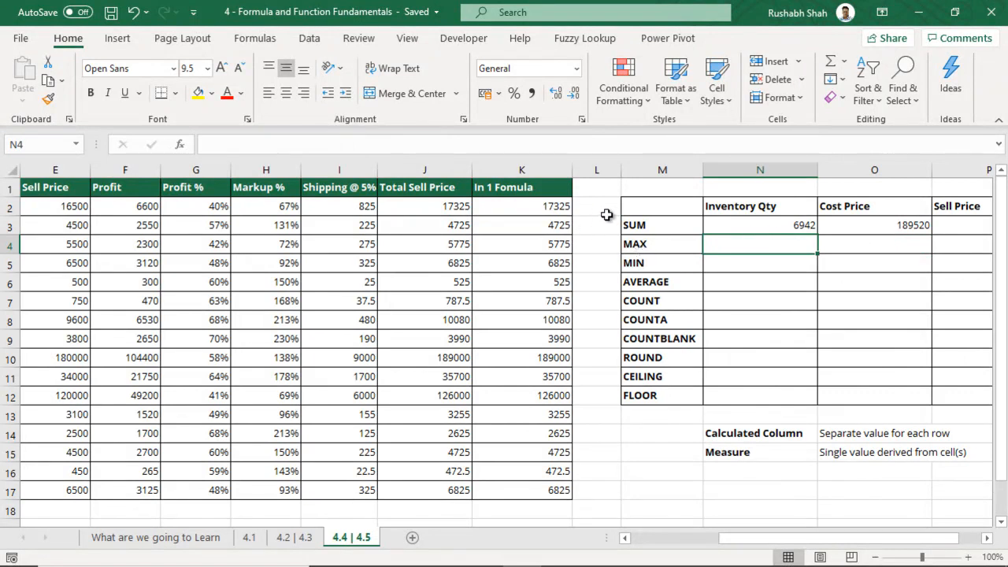
type("=")
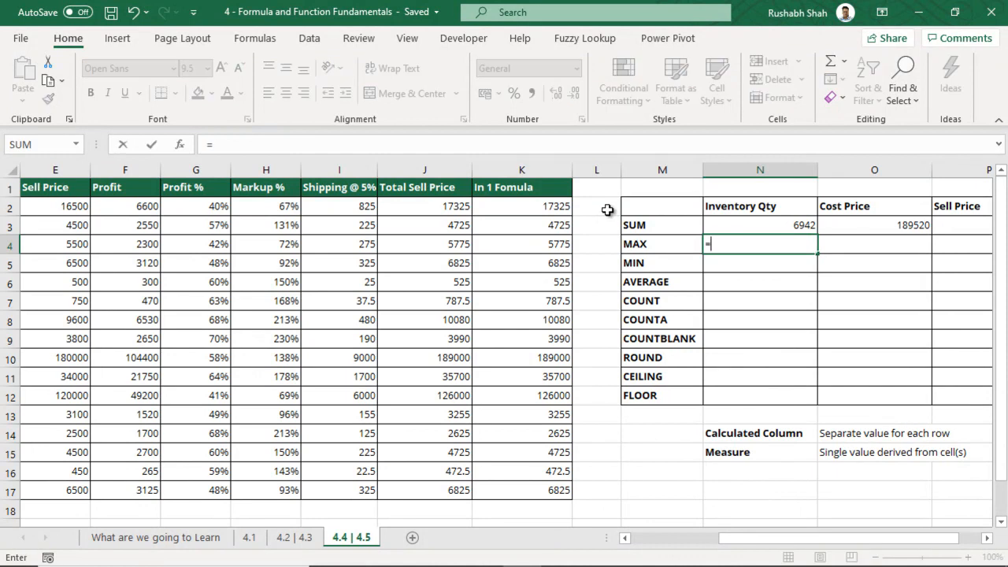
type("mA")
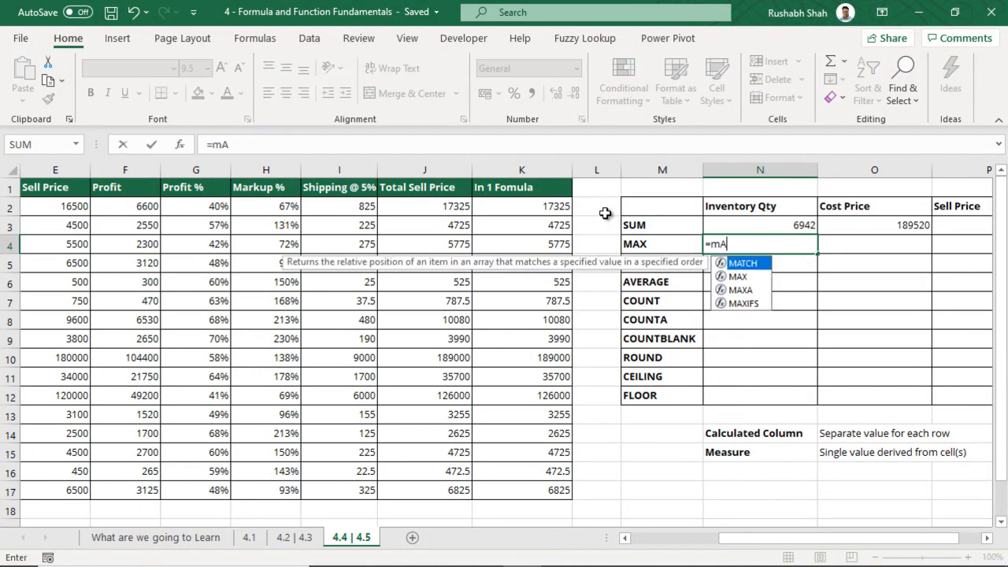
type("x")
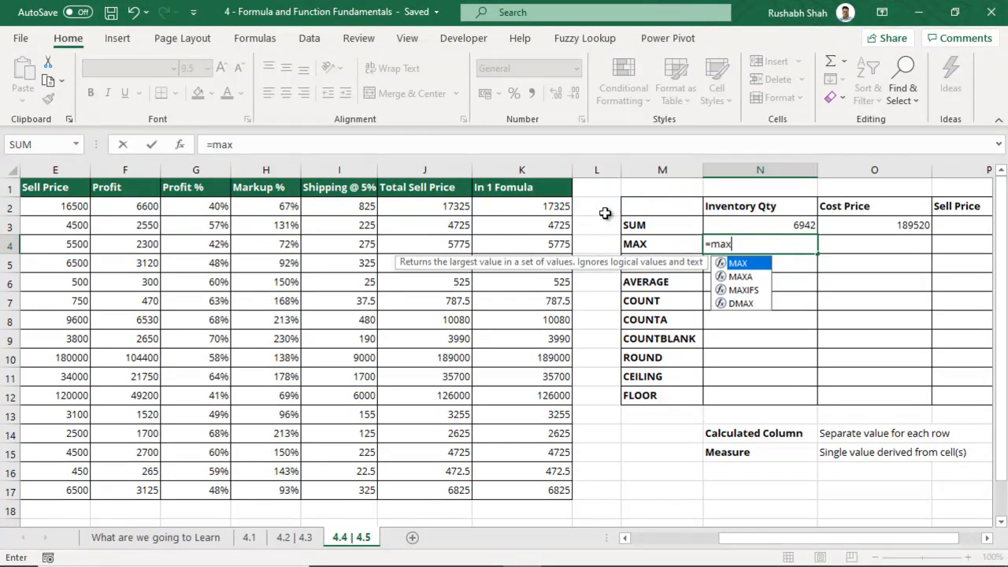
key("Tab")
left_click_drag(751, 540, 717, 549)
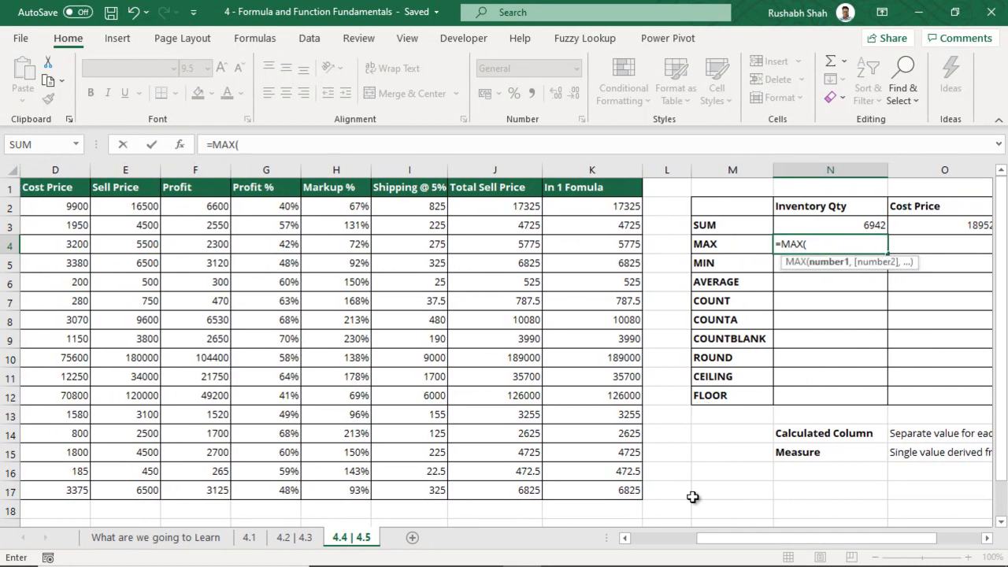
left_click(626, 540)
left_click(628, 540)
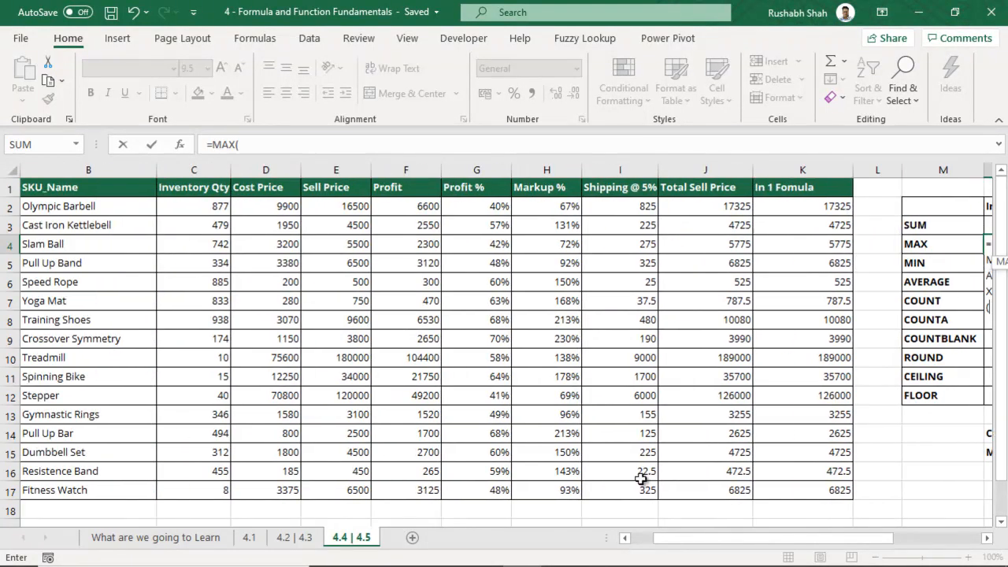
left_click(179, 204)
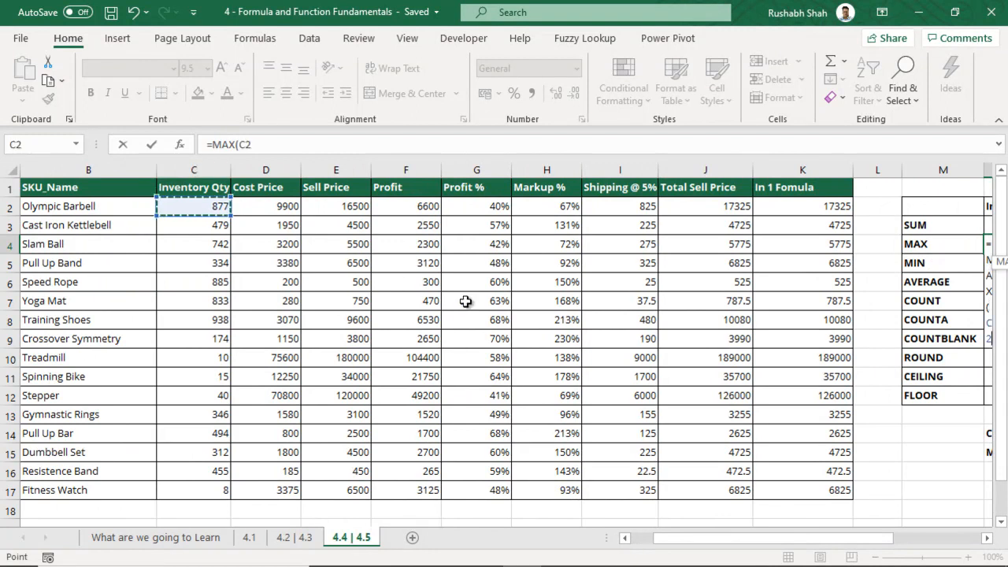
key("ctrl+shift+Down")
type(")")
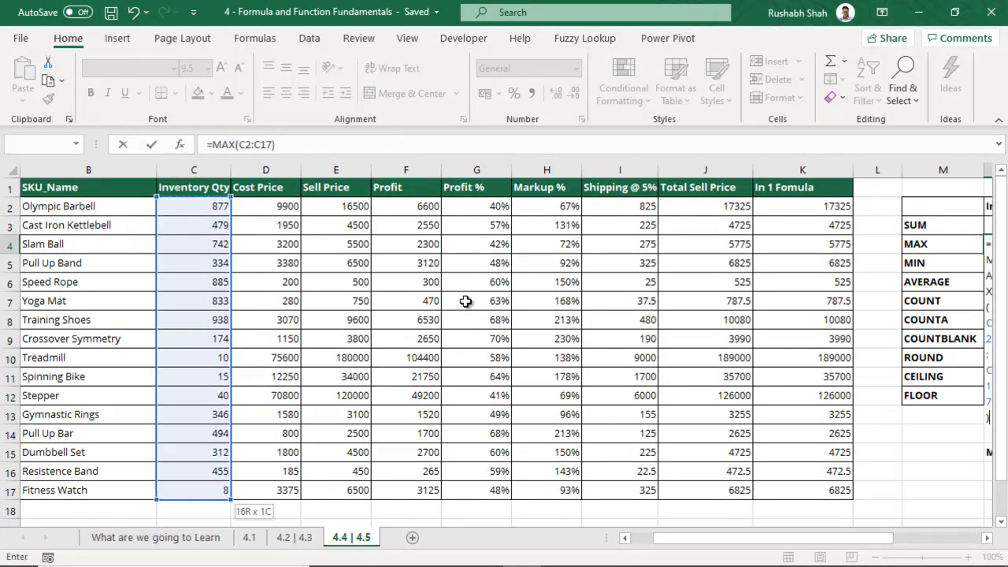
key("ctrl+Return")
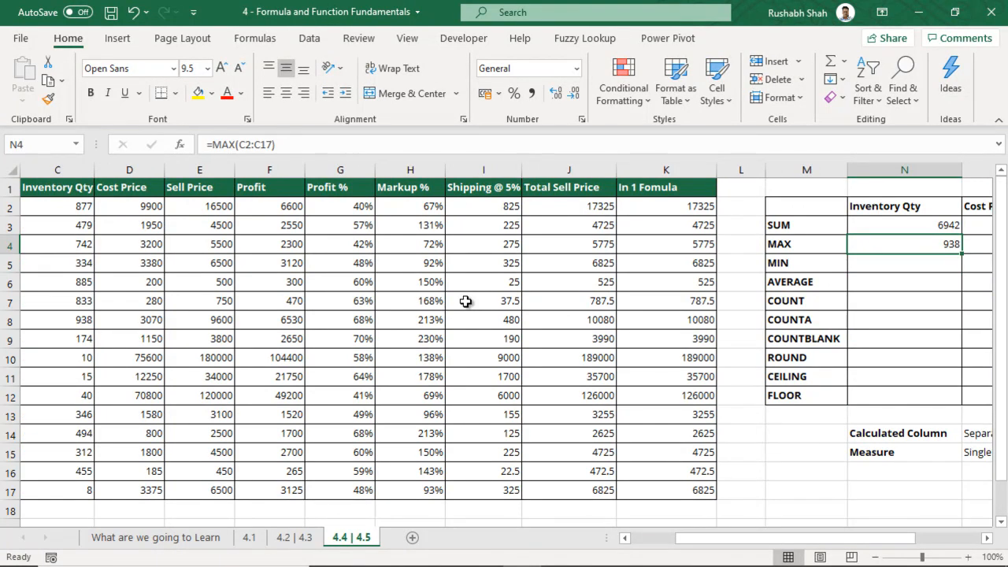
Enter =MAX(D2:D17) for Cost Price, returning 75600
key("Right")
type("=max")
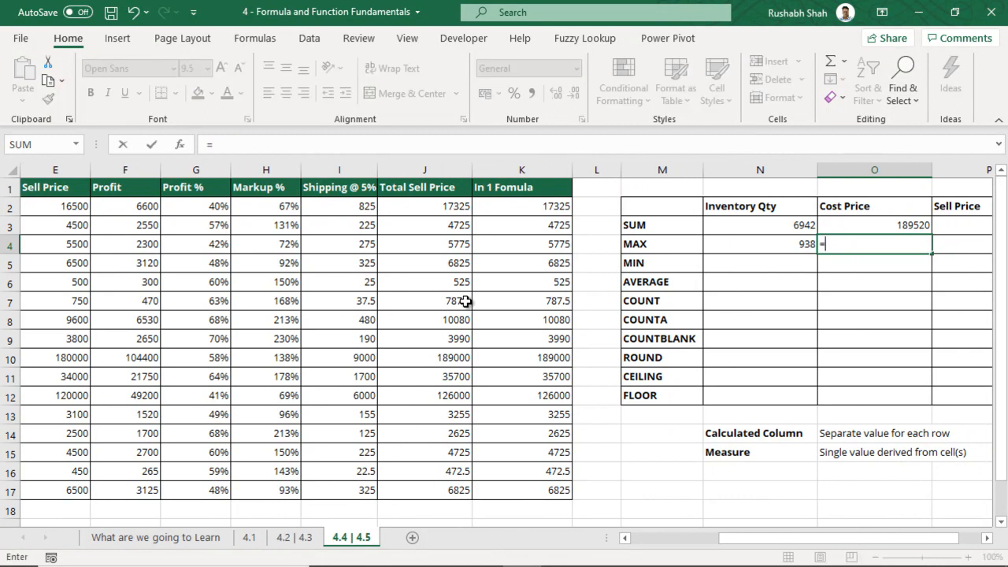
key("Tab")
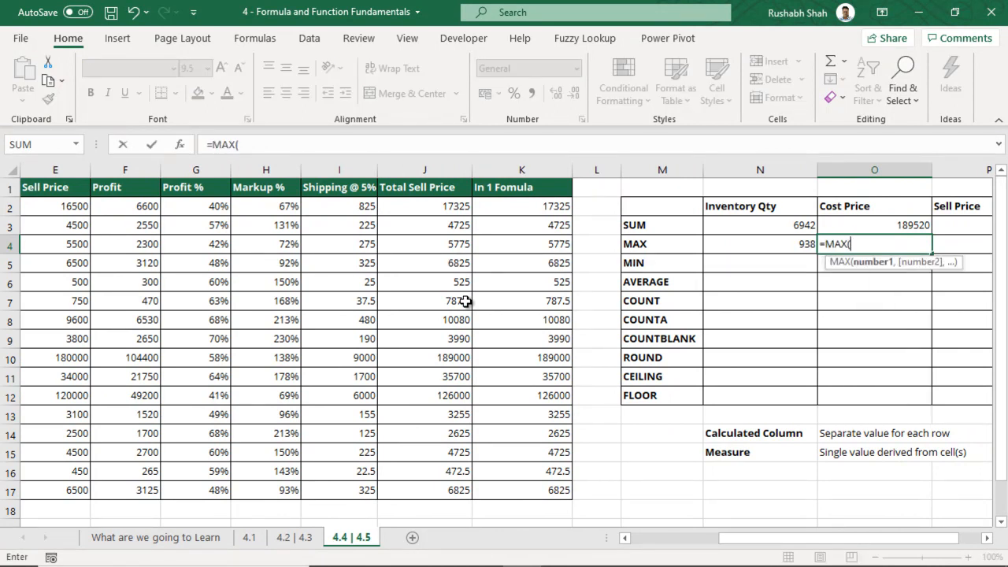
key("Left")
key("Left")
key("Left")
key("Left")
key("Left")
key("Left")
key("Left")
key("Left")
key("Left")
key("Left")
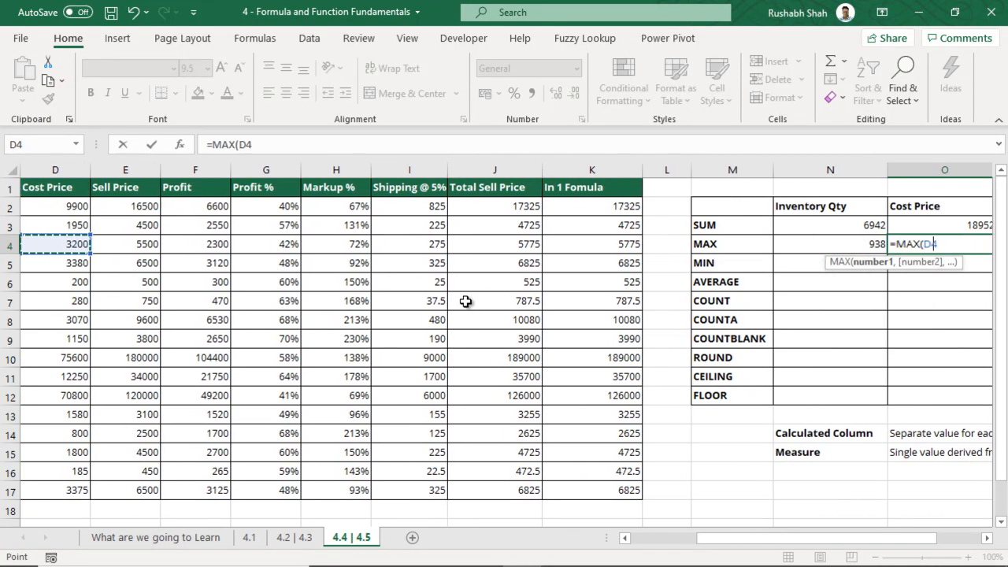
key("Up")
key("Up")
key("ctrl+shift+Down")
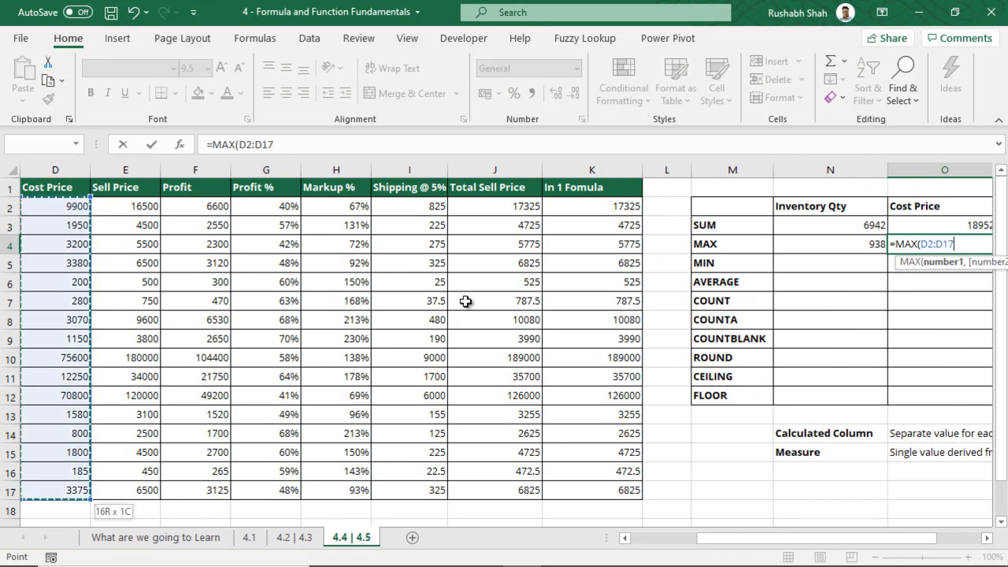
type(")")
key("Tab")
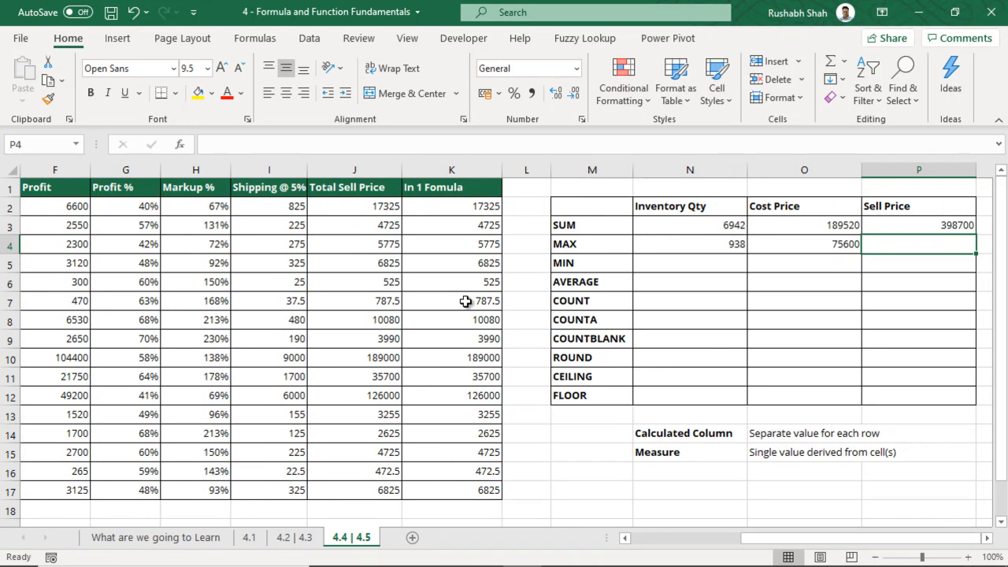
Enter =MAX(E2:E17) for Sell Price, returning 180000
type("=max(")
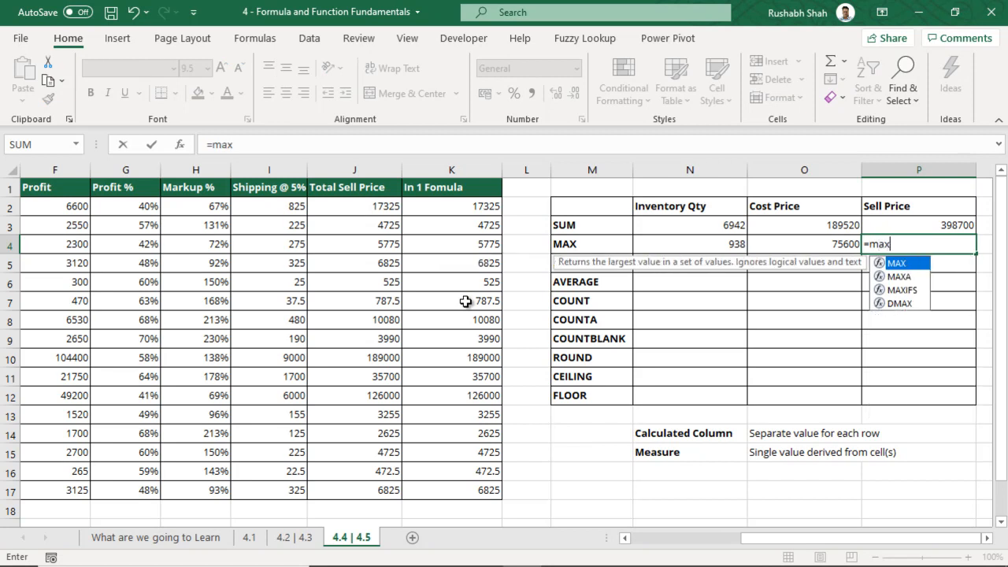
key("Left")
key("Left")
key("Left")
key("Left")
key("Left")
key("Left")
key("Left")
key("Left")
key("Left")
key("Left")
key("Left")
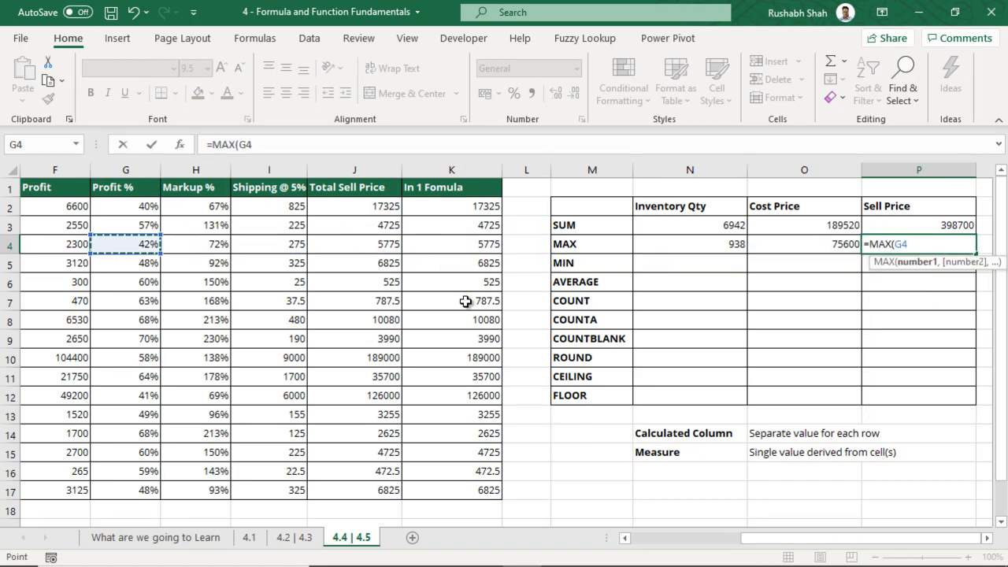
key("Up")
key("Up")
key("ctrl+shift+Down")
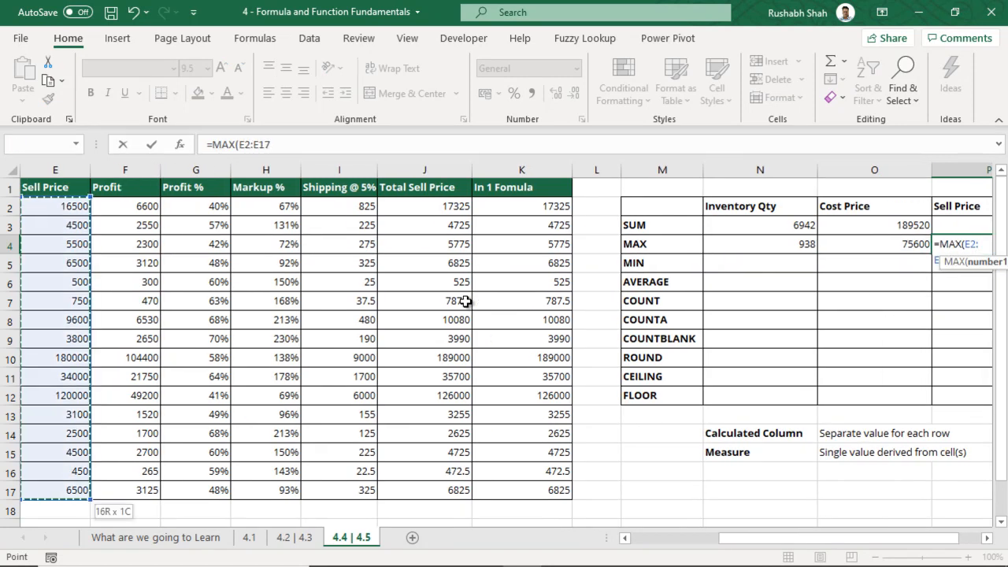
type(")")
key("Return")
key("Left")
key("Left")
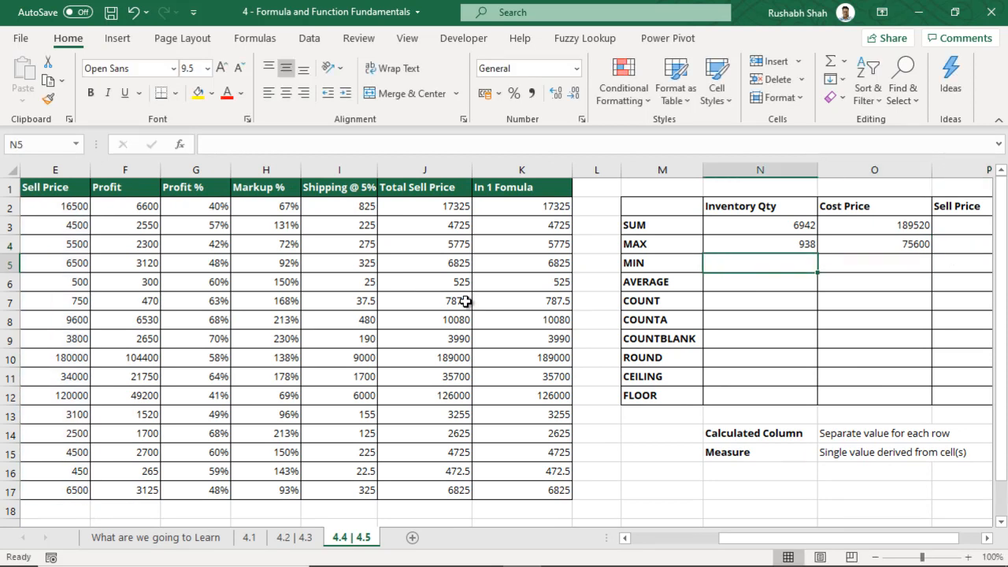
Enter =MIN(C2:C17) for Inventory Qty, returning 8
type("=min")
key("Tab")
key("Left")
key("Up")
key("Left")
key("Left")
key("Left")
key("Up")
key("Left")
key("Left")
key("Left")
key("Up")
key("Left")
key("Left")
key("Left")
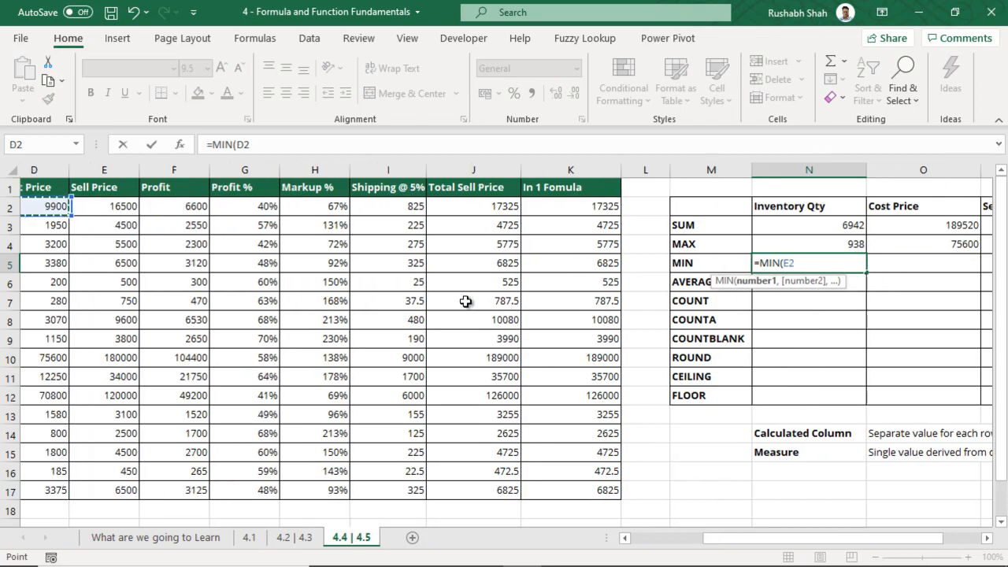
key("Left")
key("ctrl+shift+Down")
type(")")
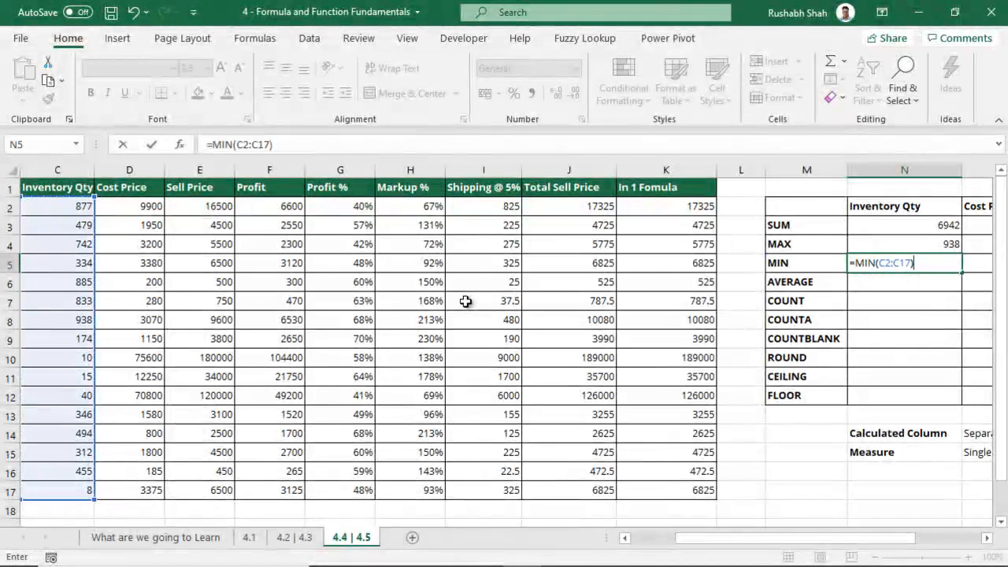
key("Tab")
Enter =MIN(D2:D17) for Cost Price, returning 185
type("=min")
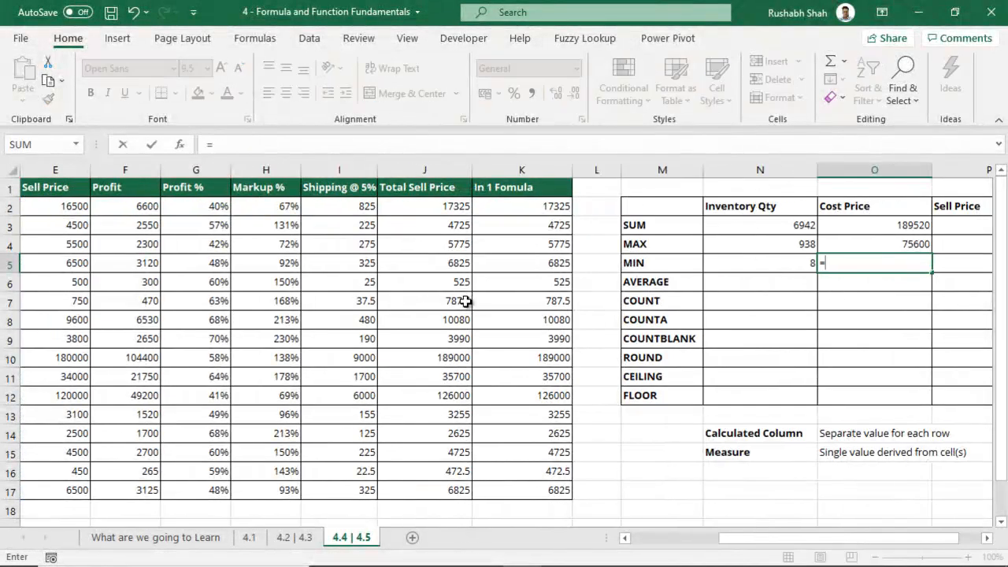
key("Tab")
key("Left")
key("Left")
key("Left")
key("Up")
key("Up")
key("Up")
key("Left")
key("Left")
key("Left")
key("Left")
key("Left")
key("Left")
key("Left")
key("Left")
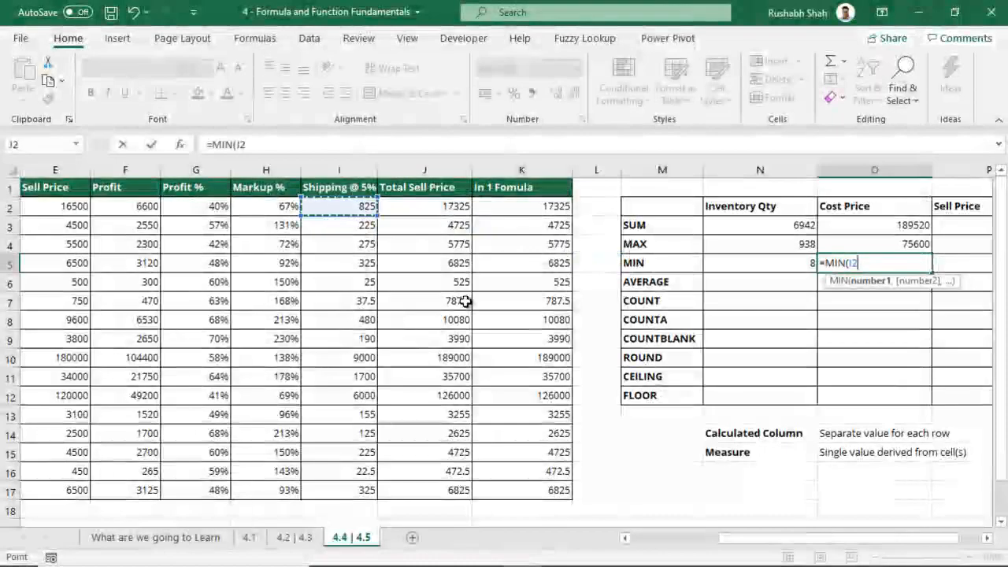
key("ctrl+shift+Down")
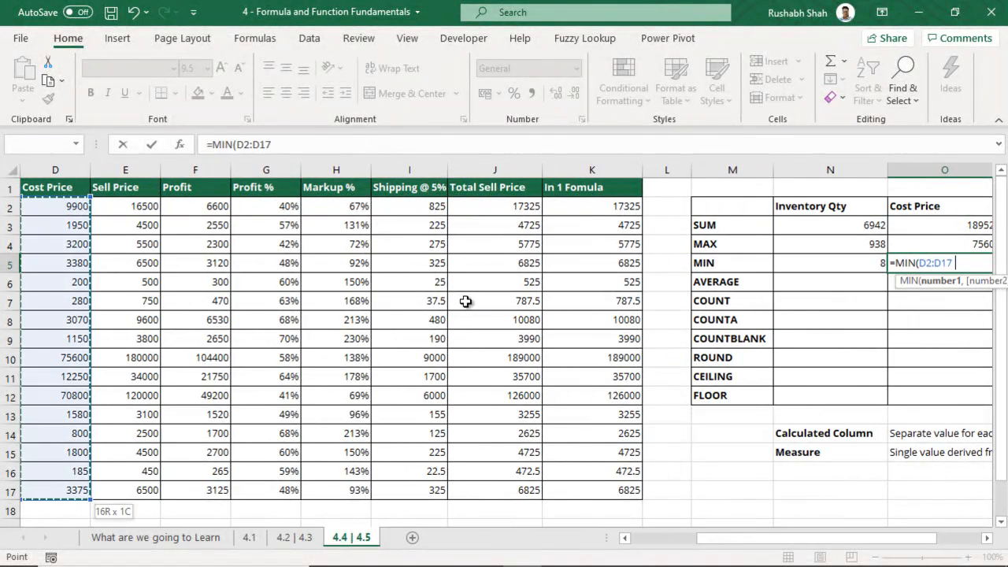
type(")")
key("Tab")
Enter =MIN(E2:E17) for Sell Price
type("=")
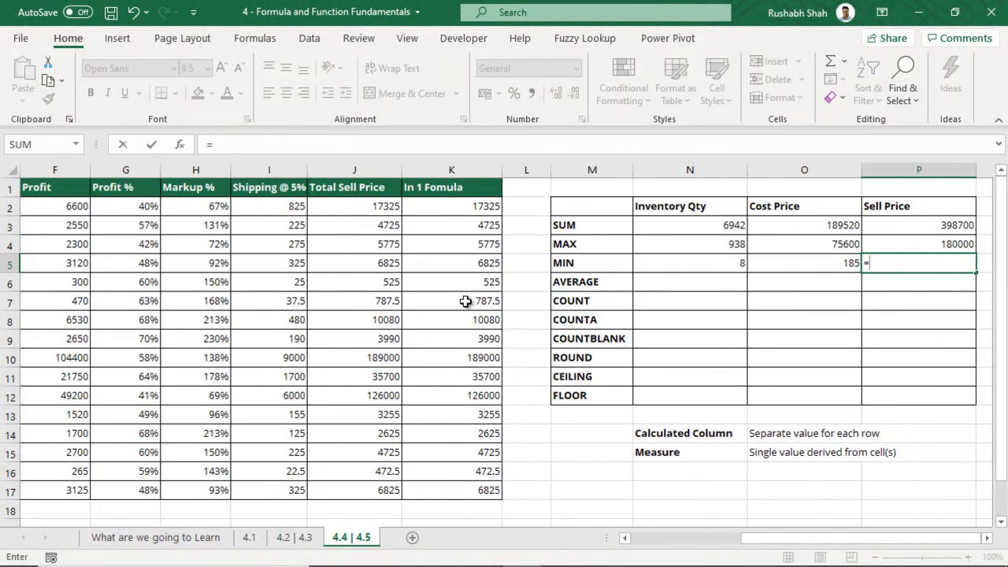
type("min")
key("Tab")
key("Up")
key("Left")
key("Up")
key("Left")
key("Up")
key("Left")
key("Left")
key("Left")
key("Left")
key("Left")
key("Left")
key("Left")
key("Left")
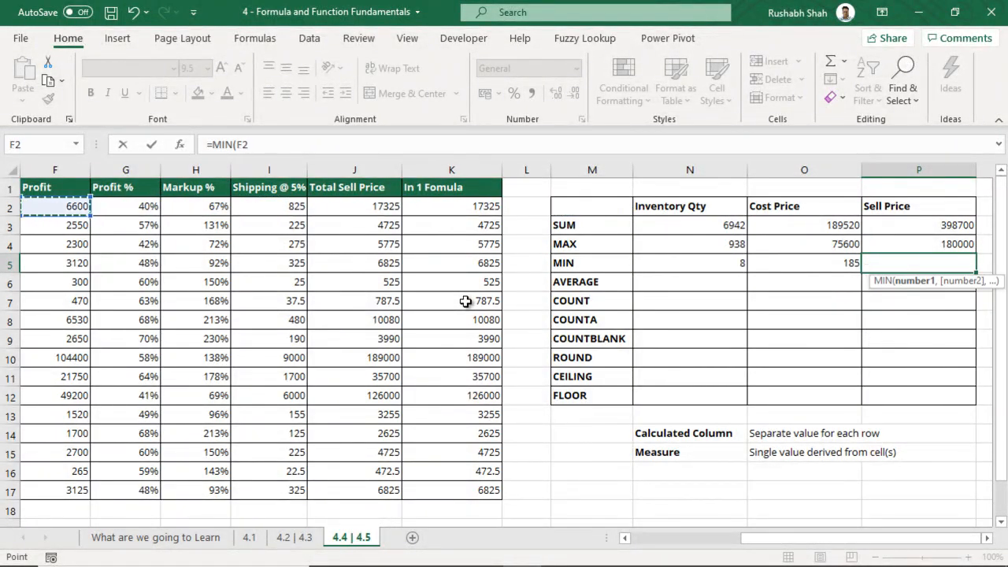
key("Left")
key("ctrl+shift+Down")
type(")")
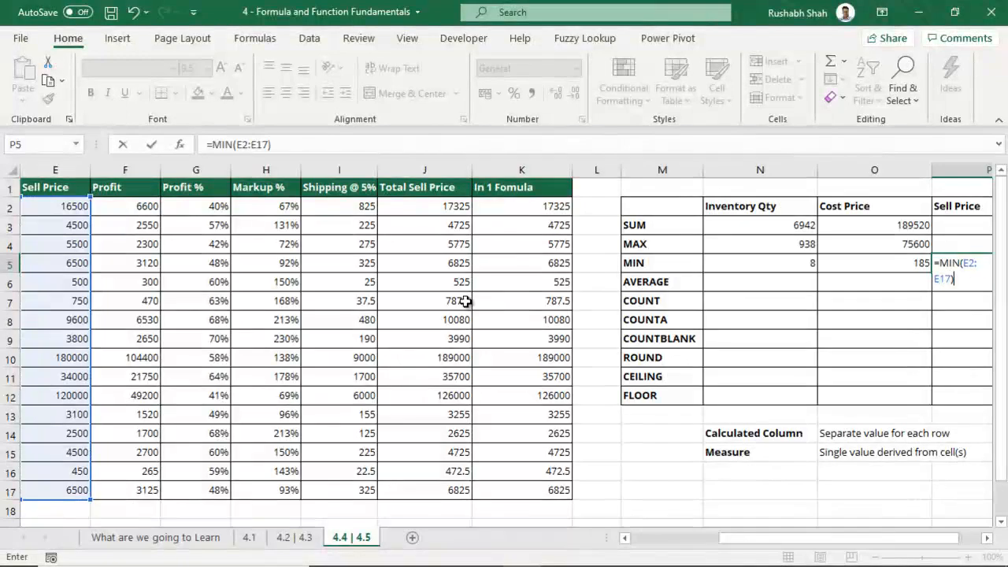
key("Return")
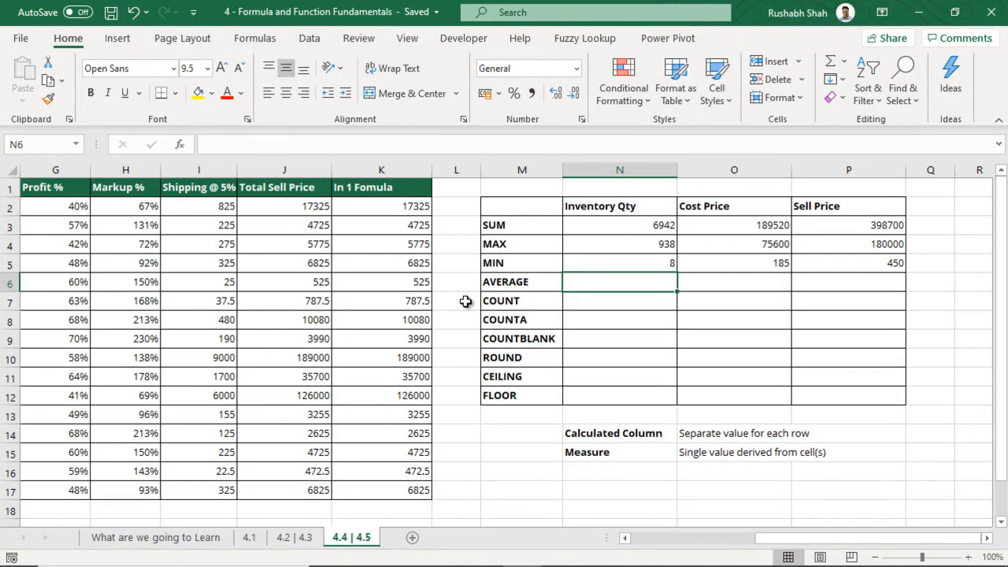
type("=aver")
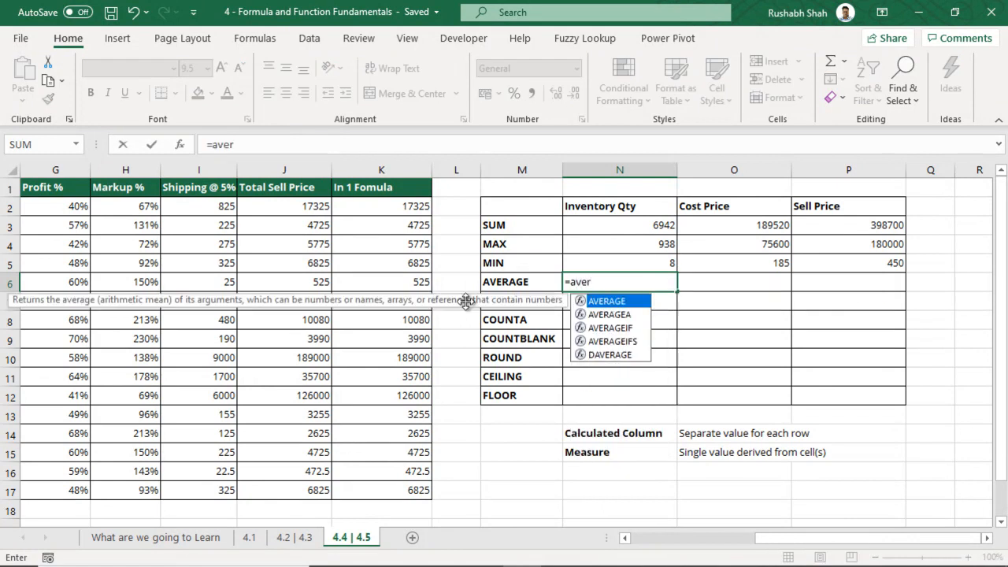
key("Tab")
left_click_drag(795, 540, 694, 541)
left_click_drag(252, 205, 261, 483)
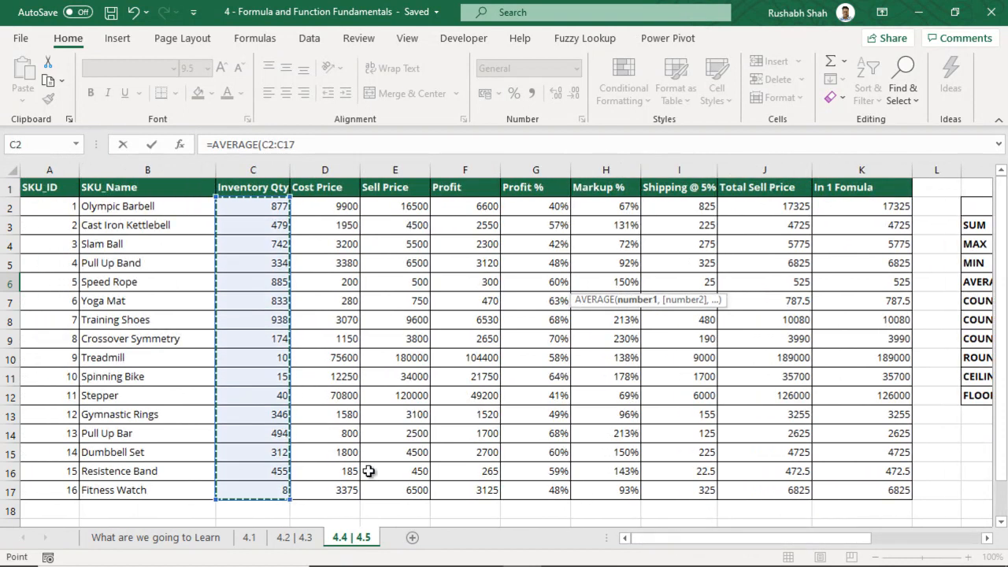
key("Tab")
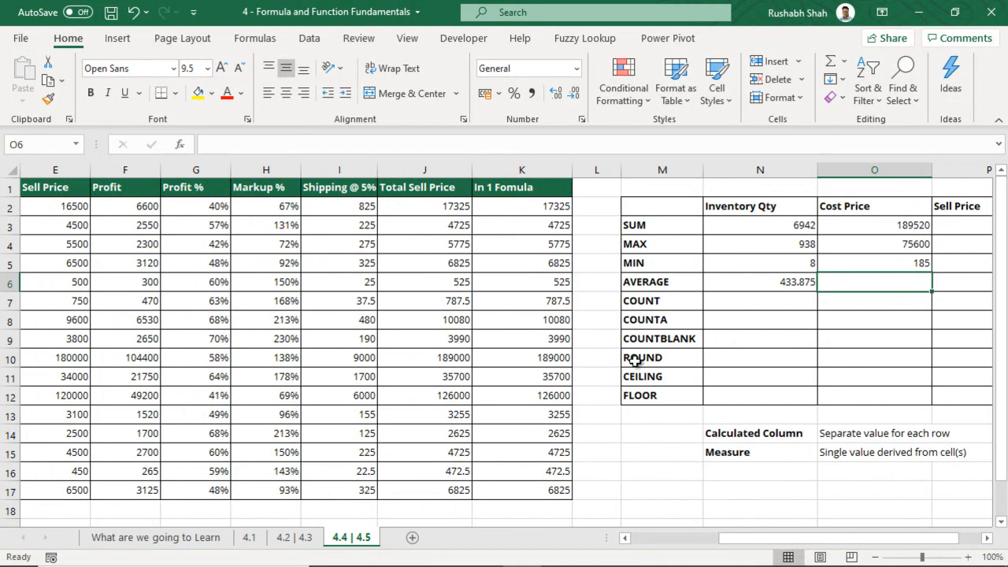
left_click_drag(934, 286, 940, 396)
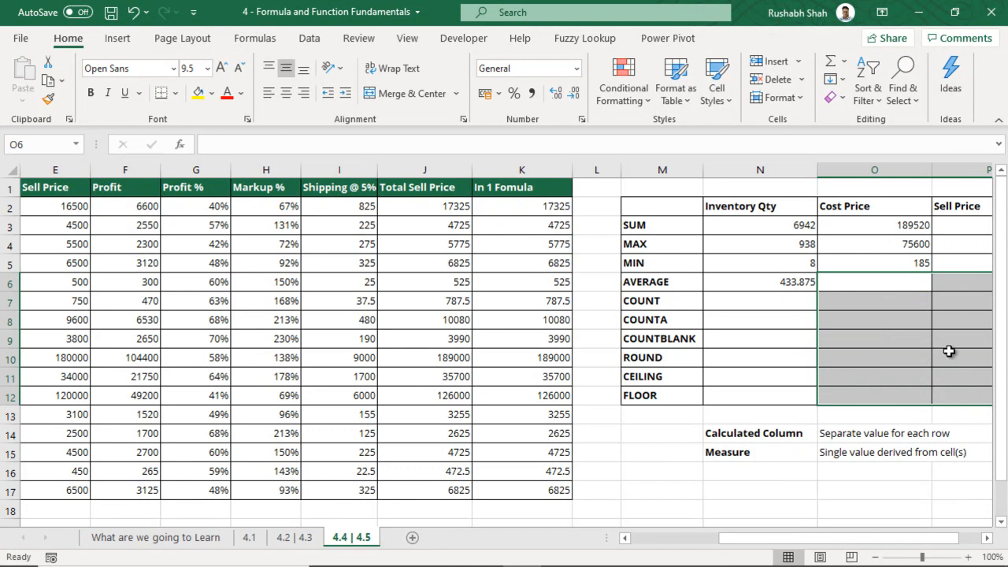
Type the labels Count, CountA and Countblank in a column below the table
left_click(753, 302)
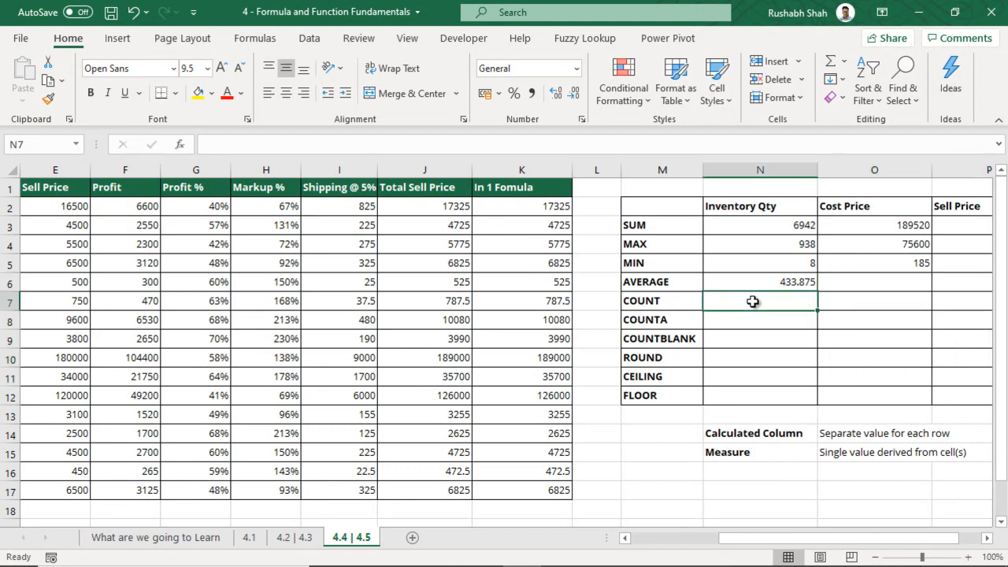
left_click_drag(677, 301, 682, 344)
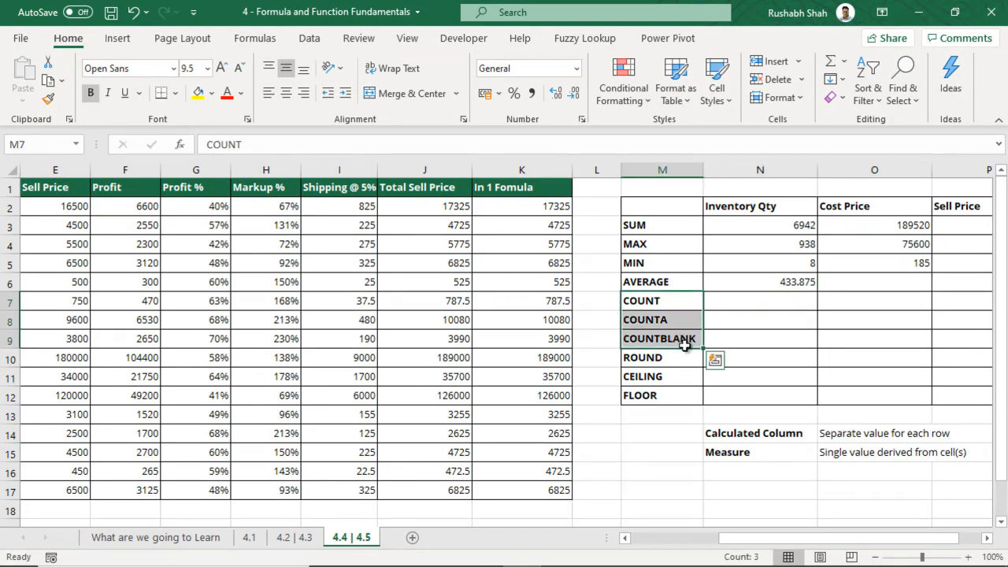
scroll(780, 344, "down", 1)
scroll(779, 344, "down", 2)
left_click(768, 378)
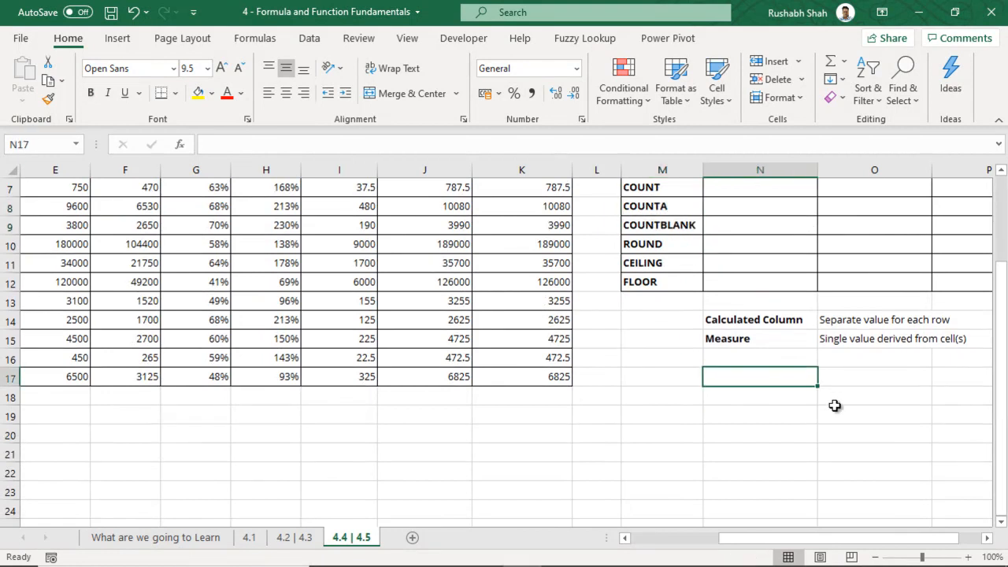
type("Count")
key("Return")
type("CountA")
key("Return")
type("Countb")
left_click(835, 409)
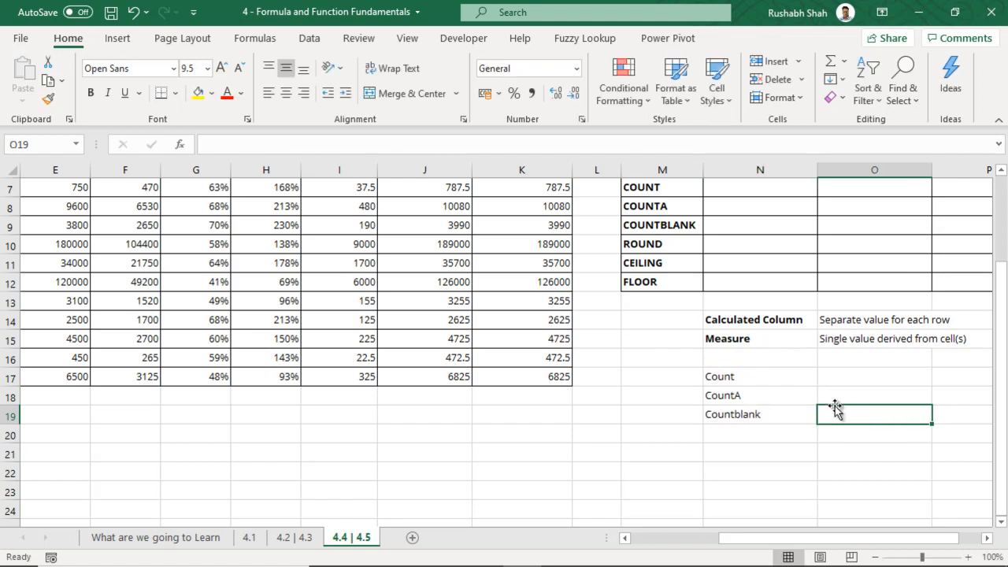
Add their descriptions: numbers and dates only, everything except blanks, only blanks; save the workbook
key("Up")
key("Up")
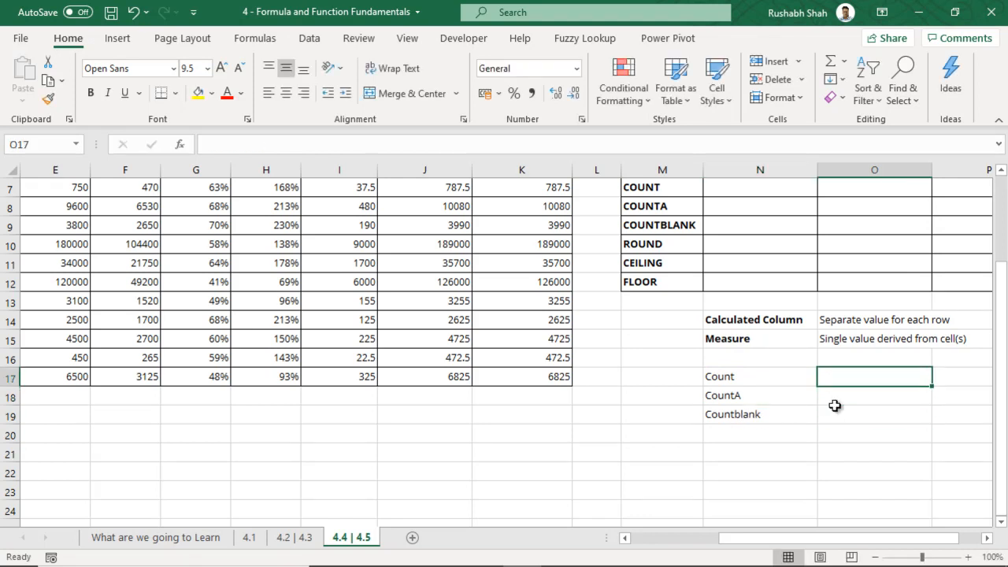
type("Counts only nu")
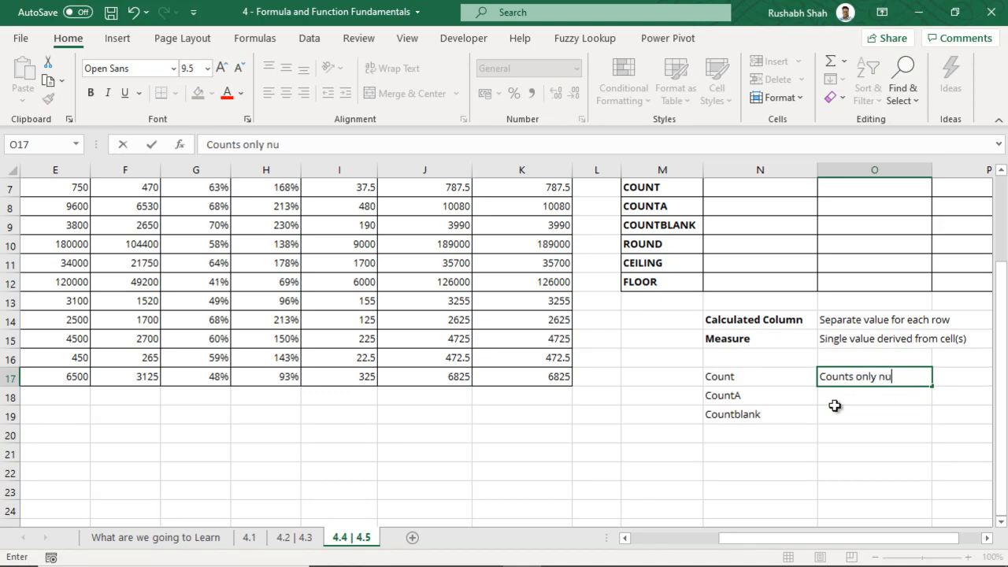
type("mbers and date")
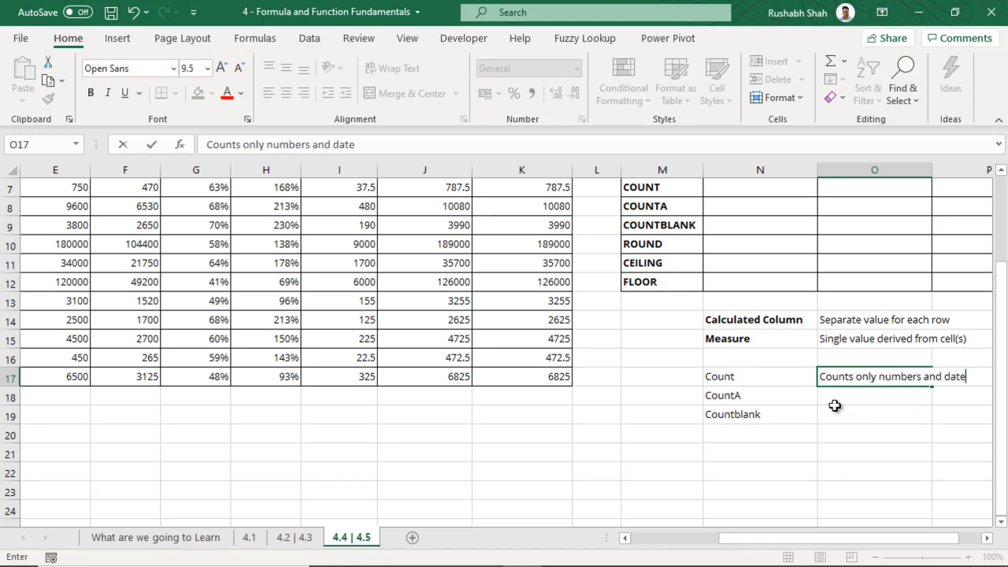
type("s")
key("Return")
type("Cout")
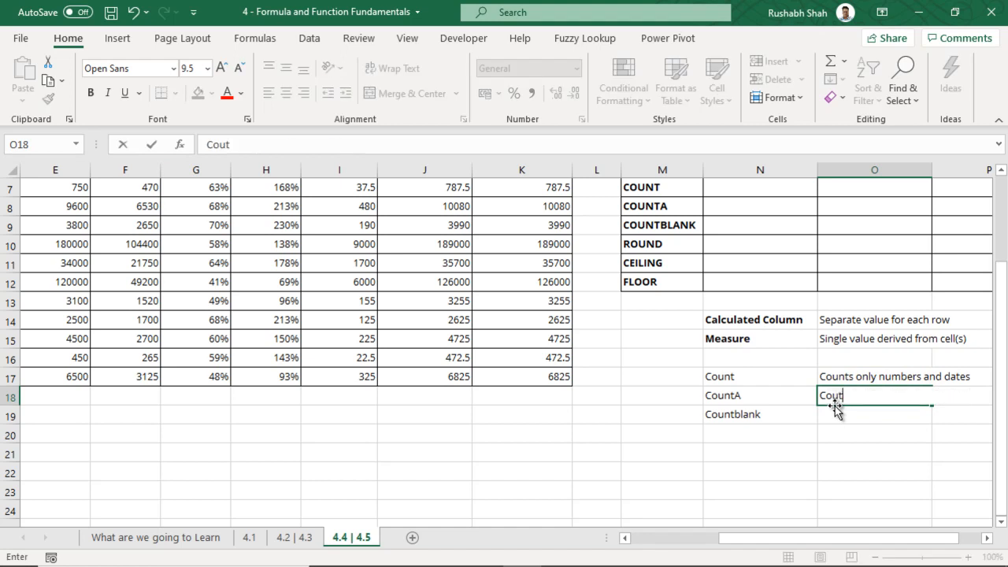
key("BackSpace")
type("nts ")
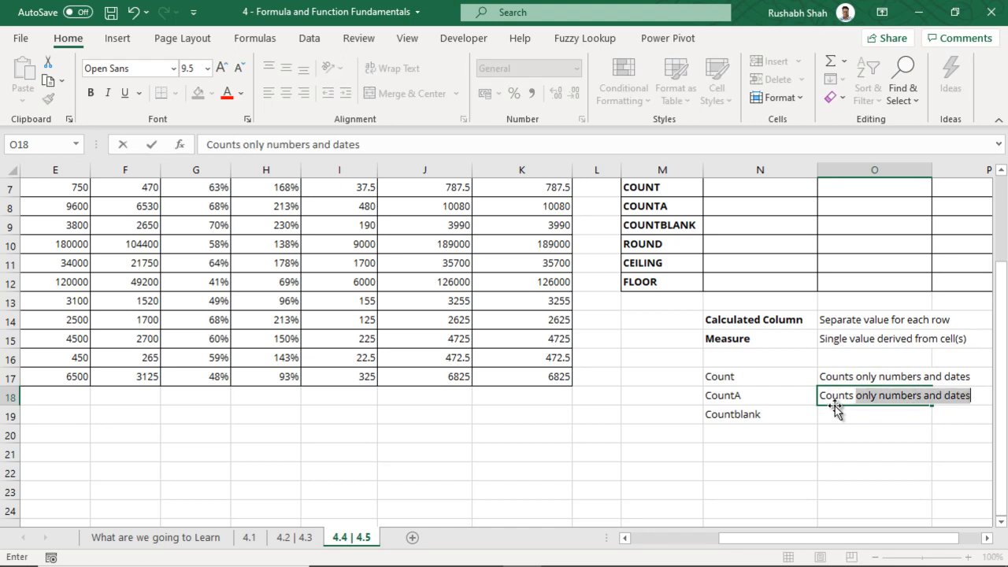
type("eve")
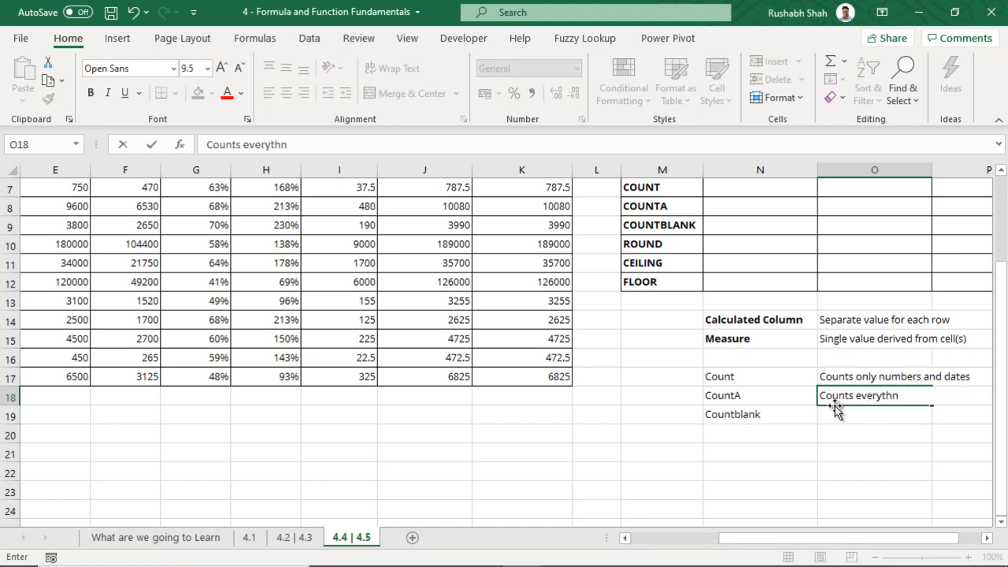
type("rything excep ")
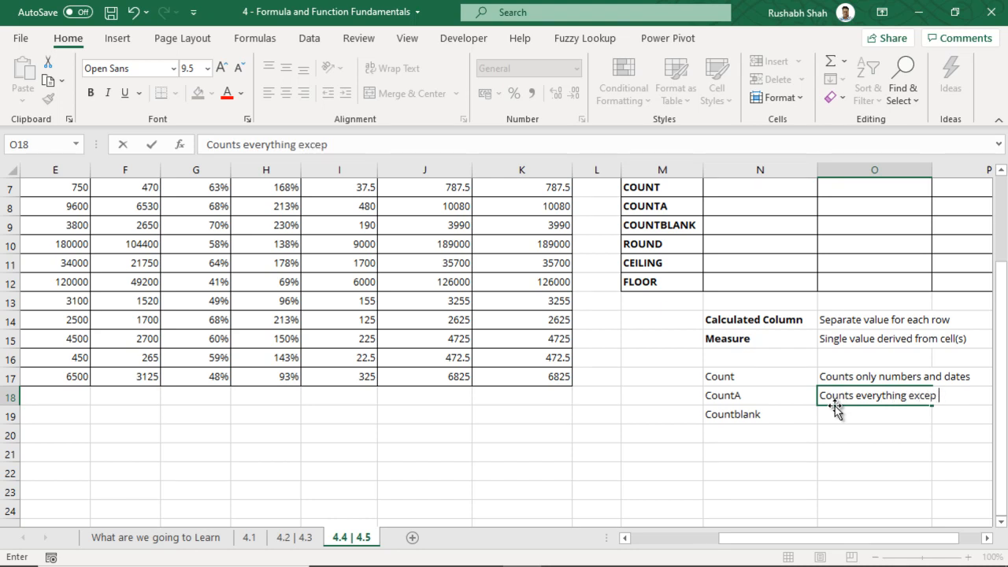
type("blanks")
key("Return")
type("Co")
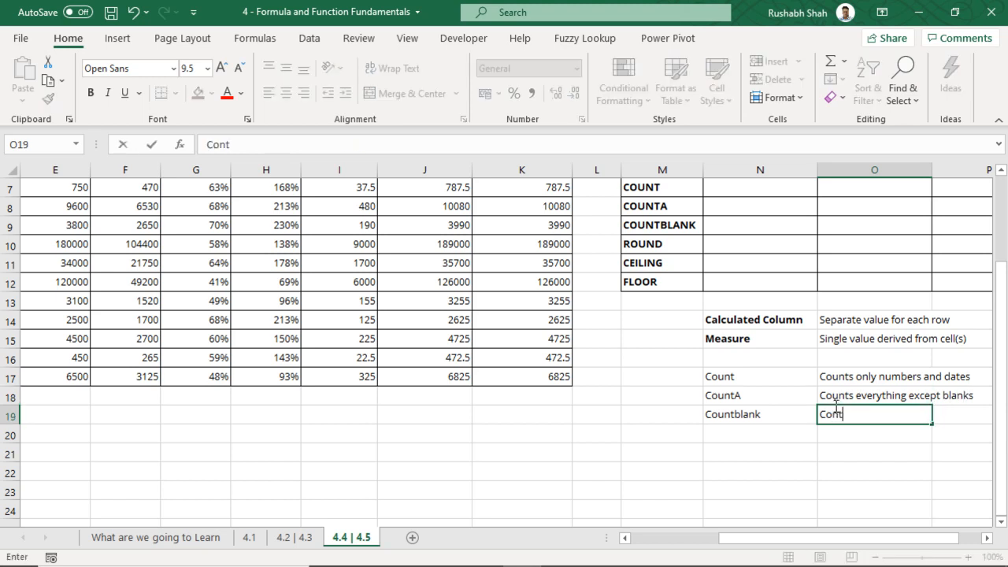
type("unts only blanks")
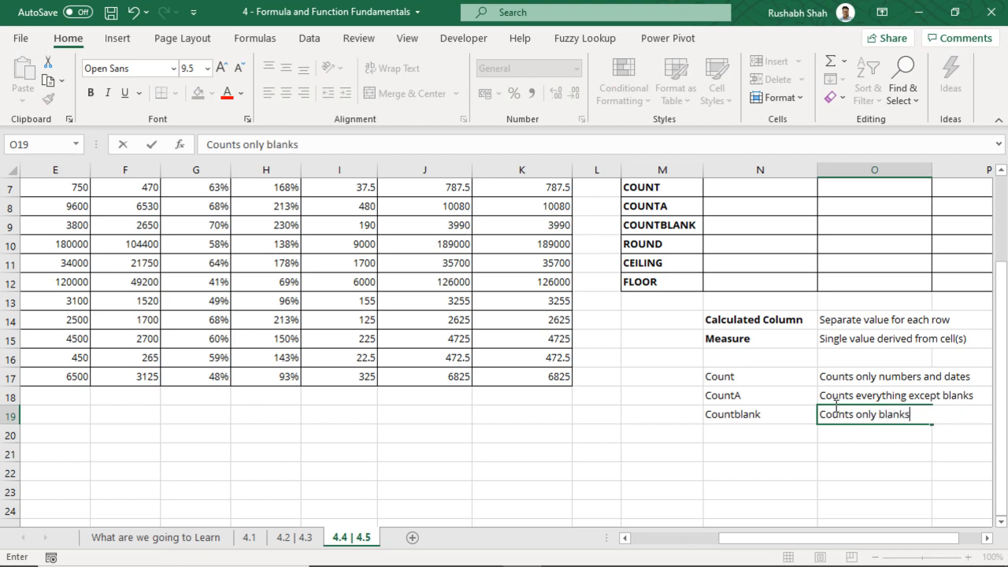
key("Tab")
key("ctrl+s")
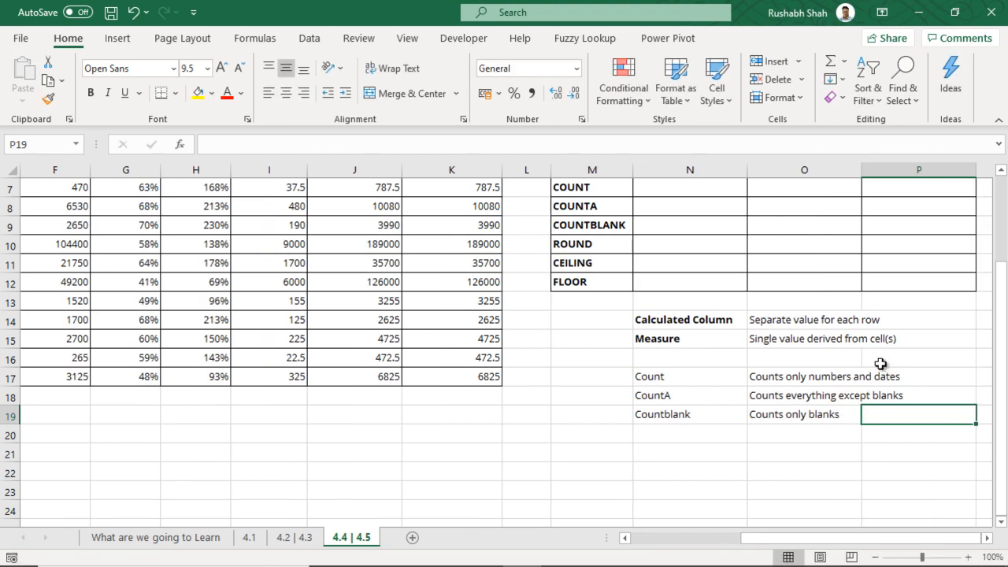
left_click_drag(717, 377, 745, 412)
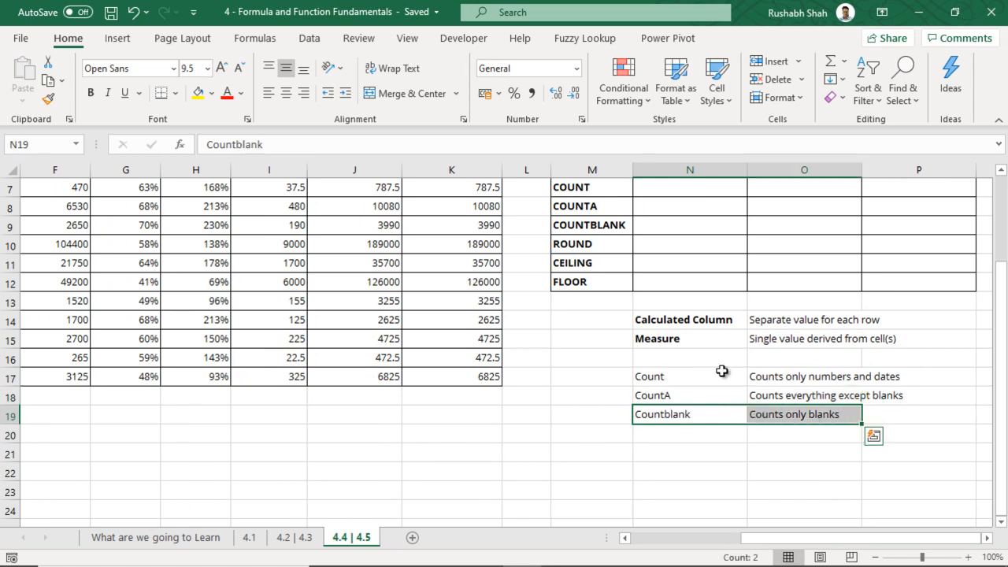
scroll(721, 371, "up", 2)
Enter a first COUNT formula over B2:B17 in the Inventory Qty COUNT cell N7
left_click(691, 303)
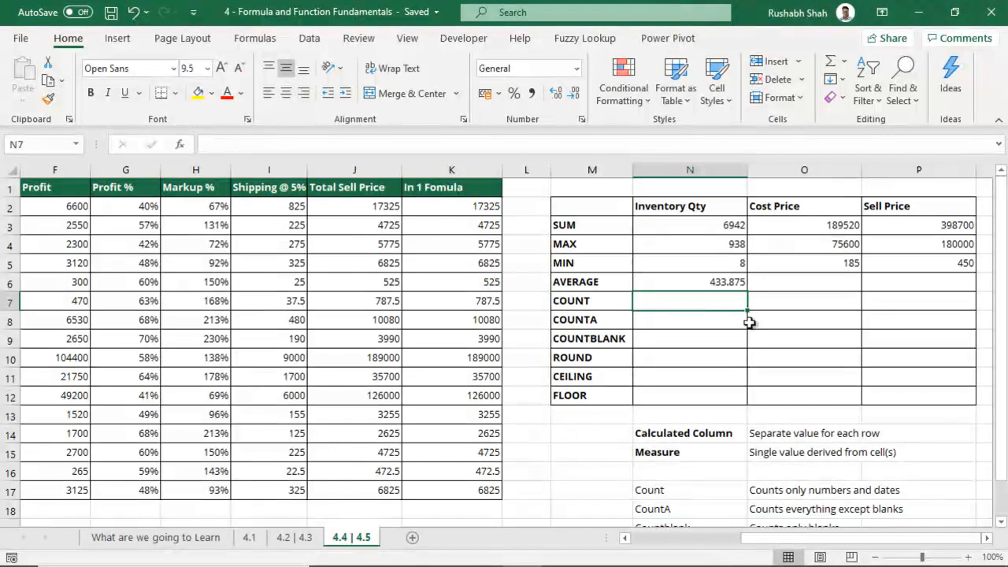
type("=")
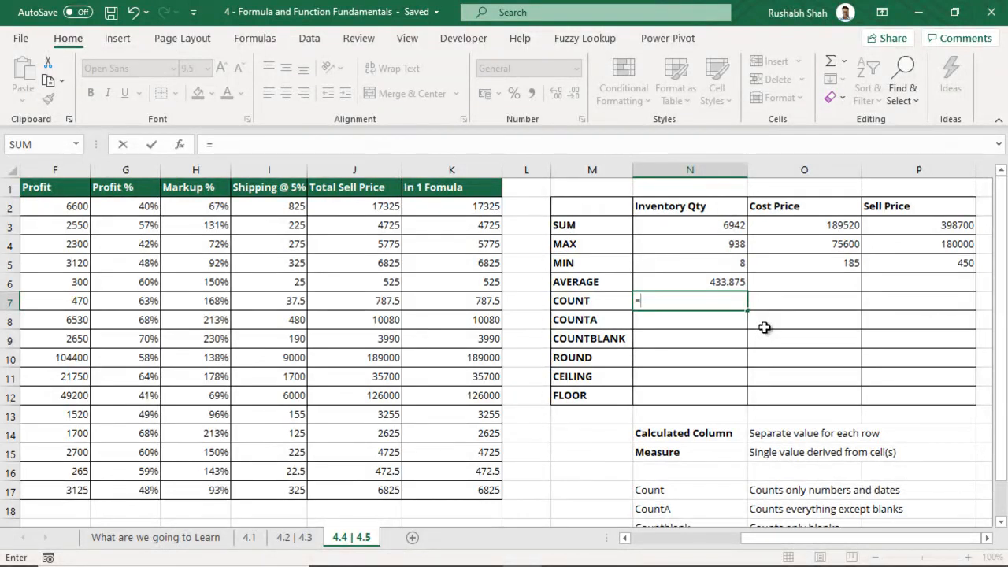
type("X")
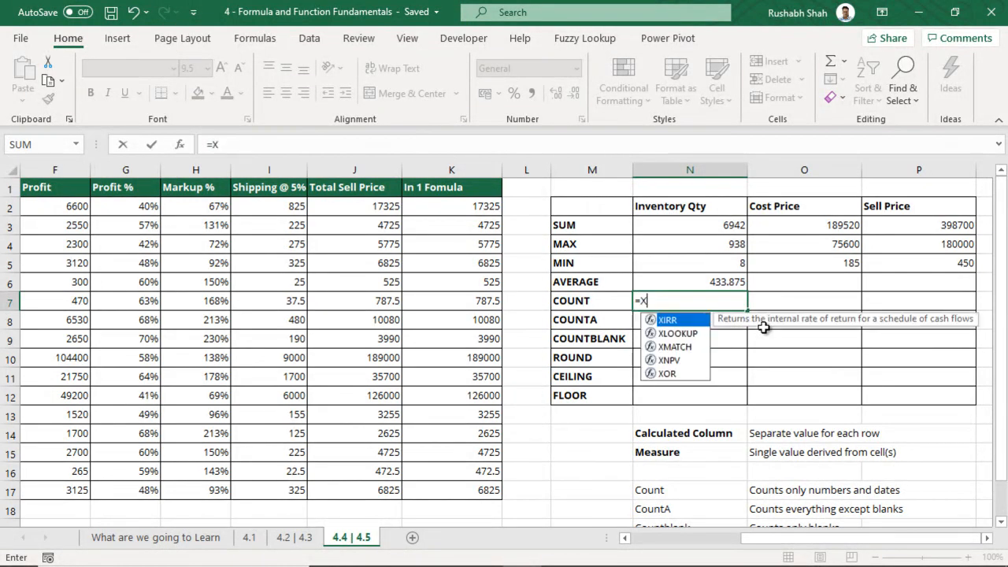
key("BackSpace")
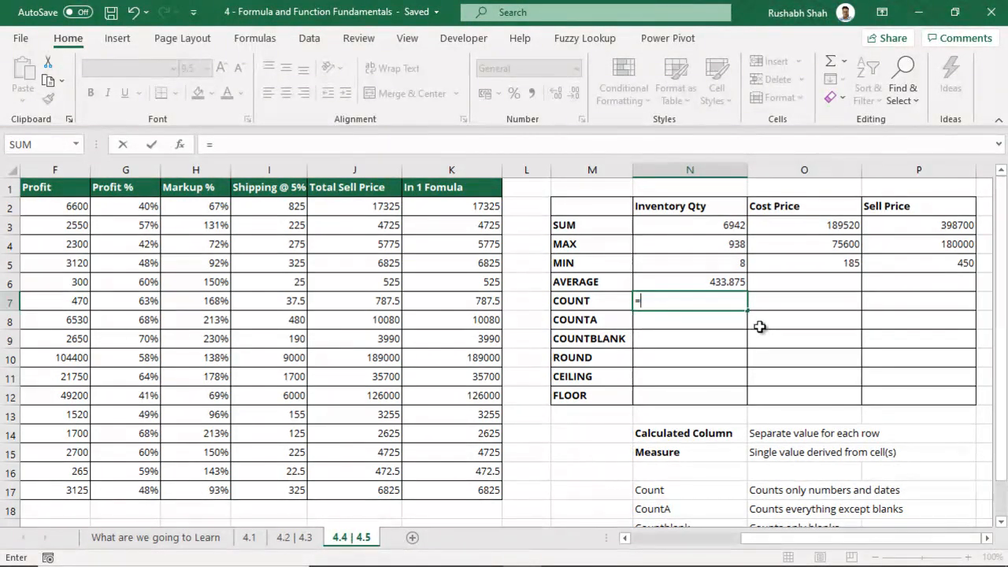
type("COUNT(")
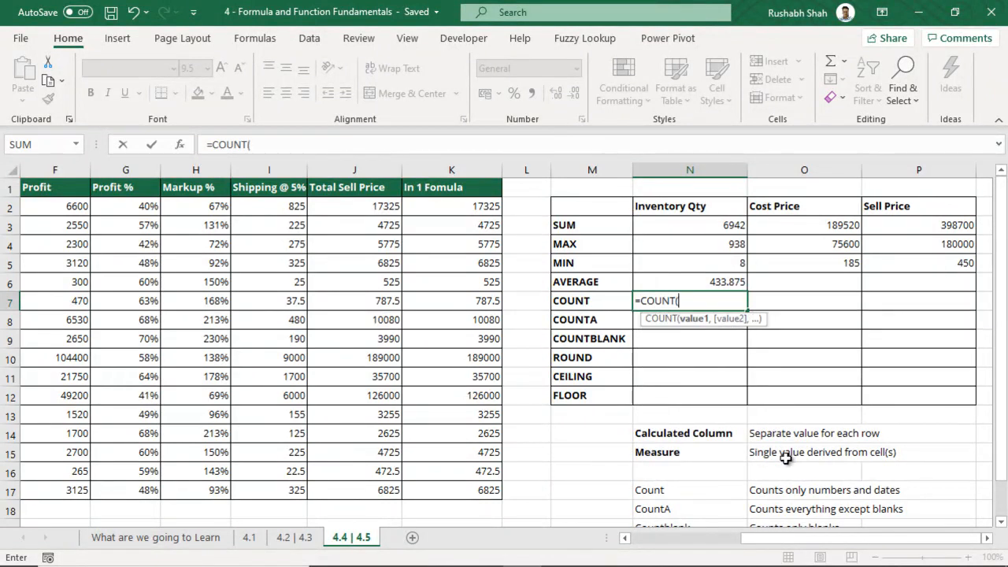
left_click_drag(790, 540, 679, 540)
left_click_drag(153, 207, 139, 484)
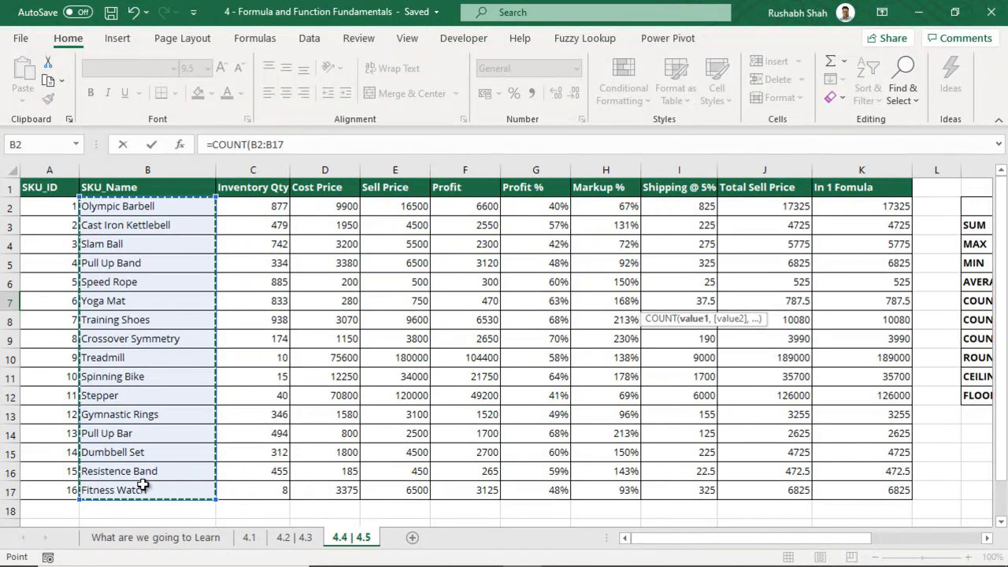
type(")")
Replace the COUNT range with Profit cells F2:F17 so N7 returns 16
left_click(743, 300)
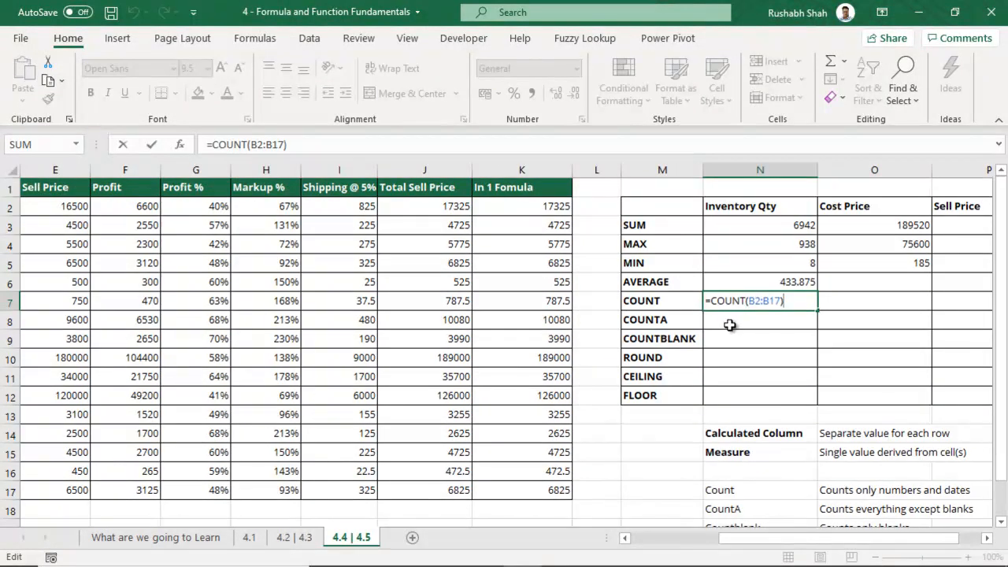
left_click_drag(749, 301, 801, 296)
key("BackSpace")
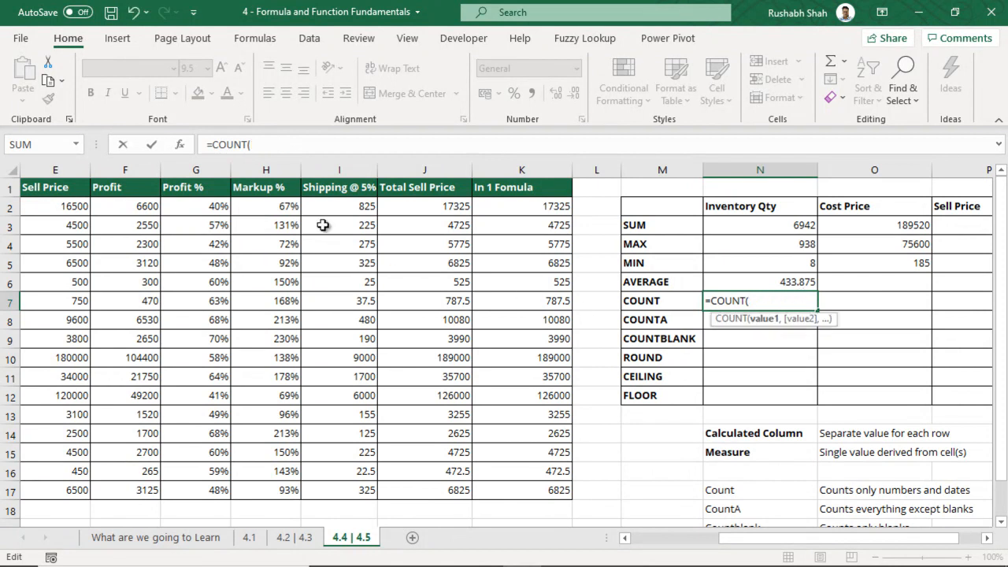
left_click(138, 205)
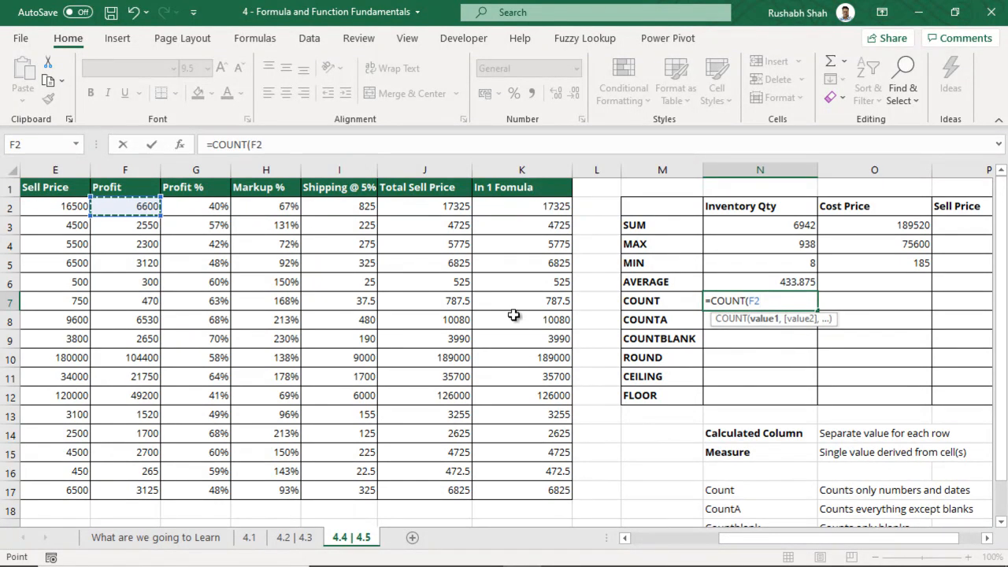
key("ctrl+shift+Down")
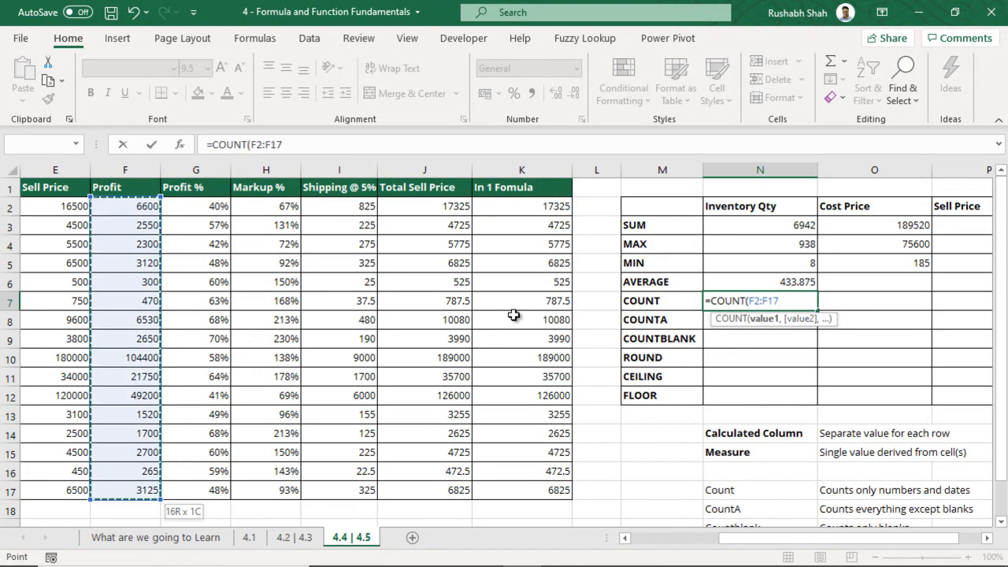
type(")")
key("ctrl+Return")
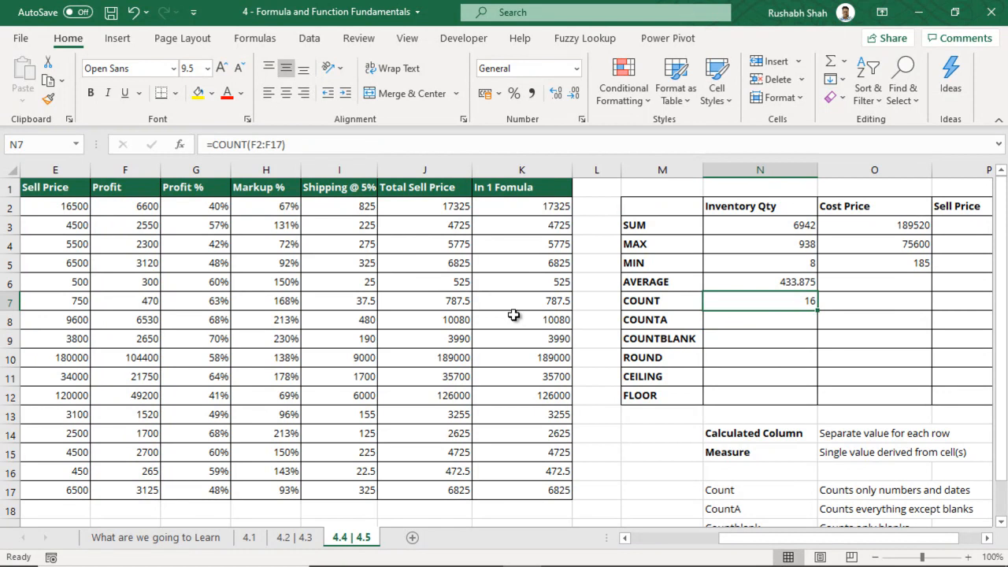
Empty Profit cell F7 and compare the COUNT result in N7, now 15
left_click_drag(108, 209, 107, 490)
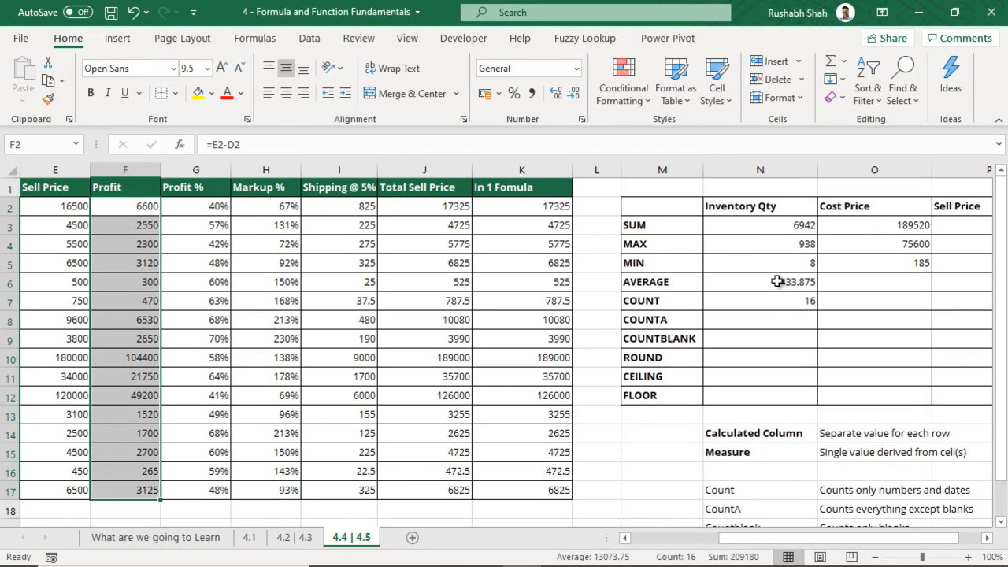
left_click(754, 210)
left_click(743, 312)
left_click(750, 305)
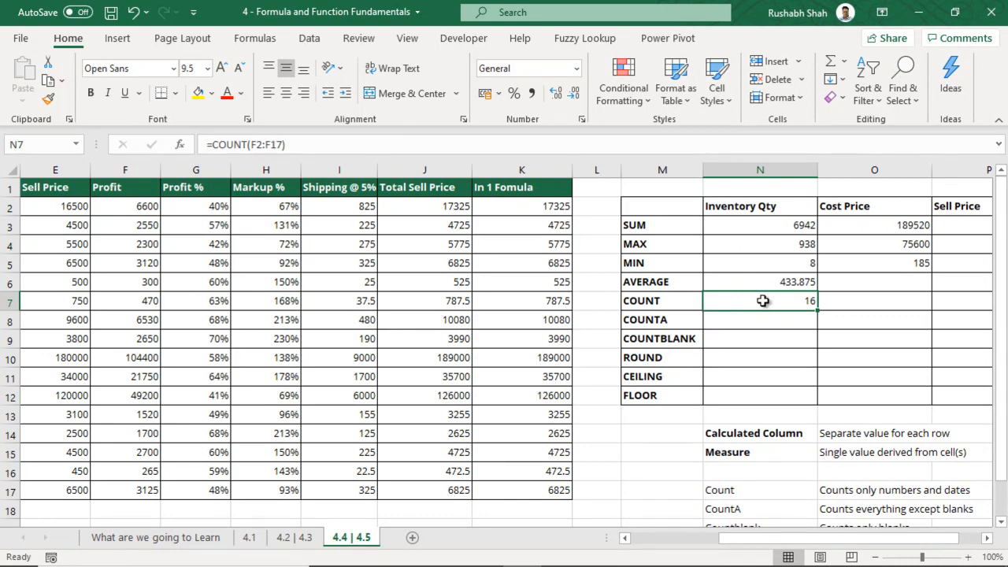
left_click_drag(129, 208, 142, 491)
left_click(127, 300)
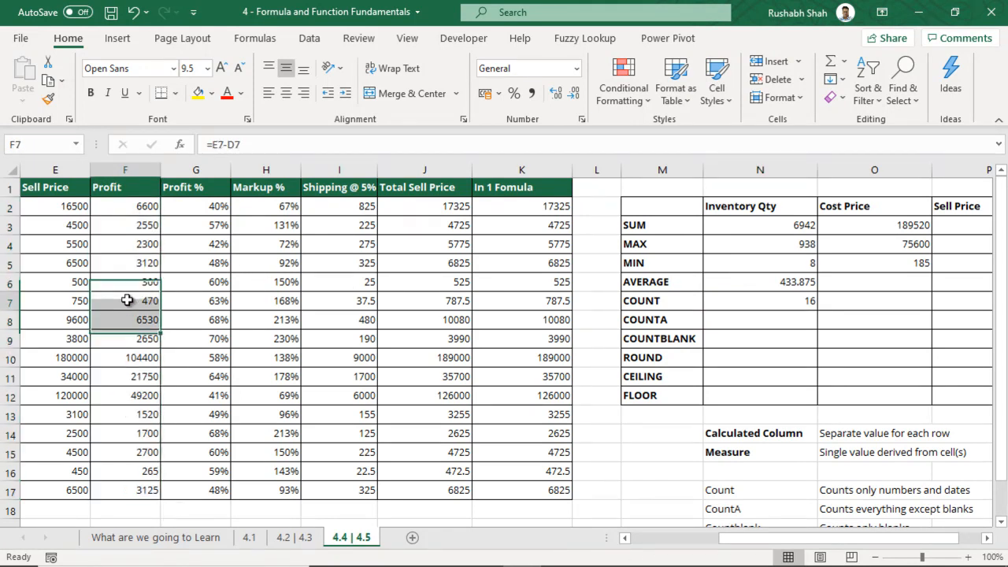
key("Delete")
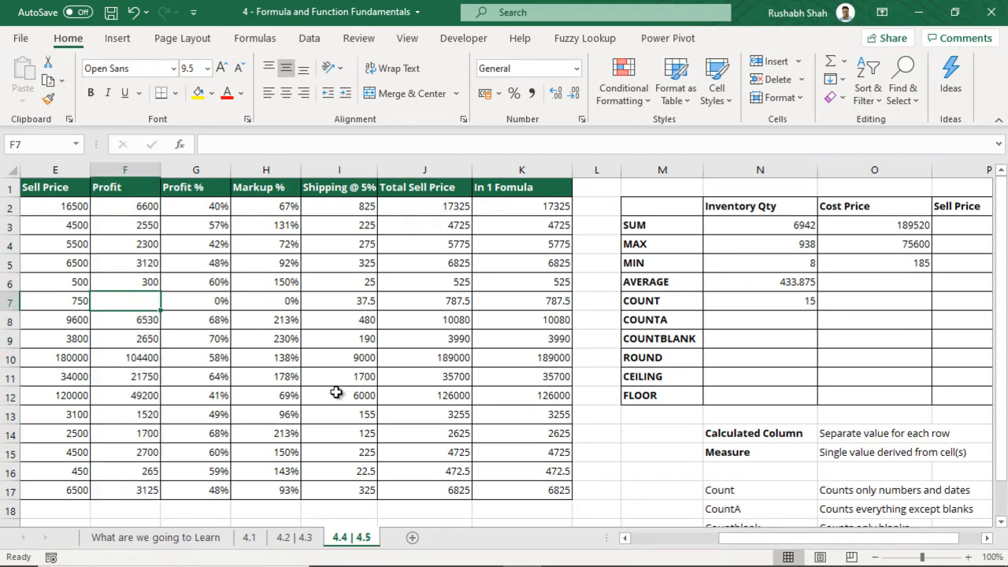
left_click(785, 302)
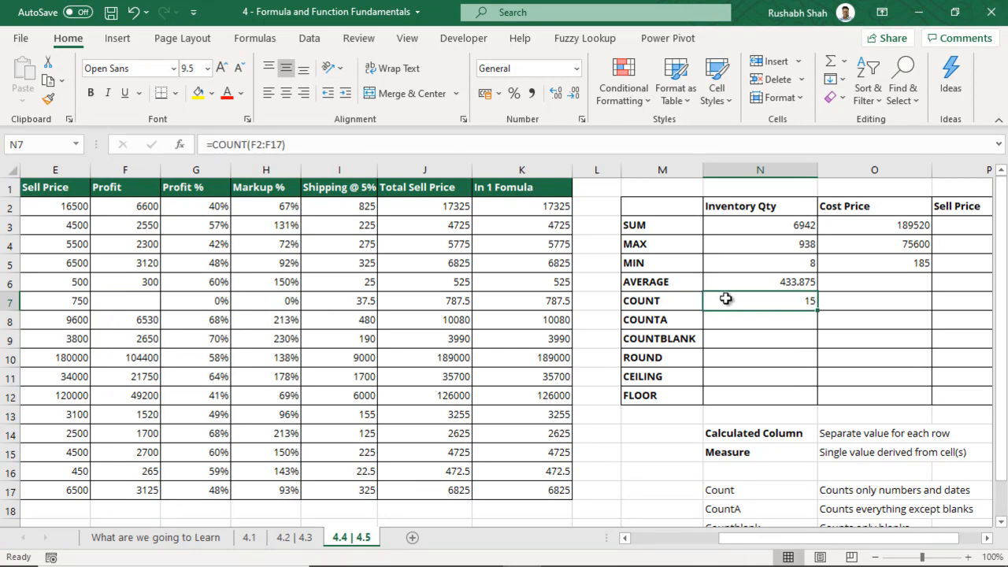
left_click_drag(144, 206, 137, 491)
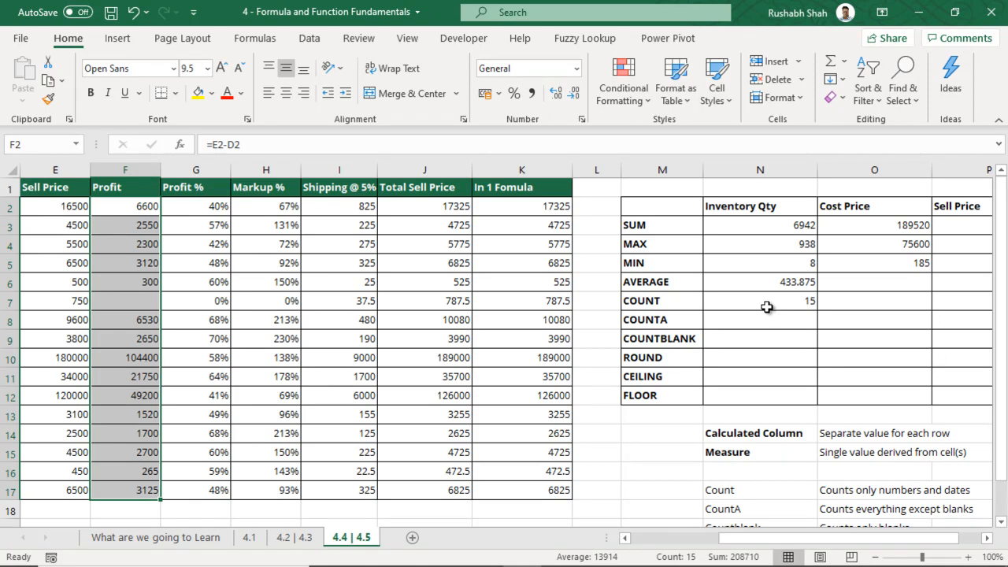
Undo to restore F7's value of 470, then type =COUNTA( in N8
left_click(149, 297)
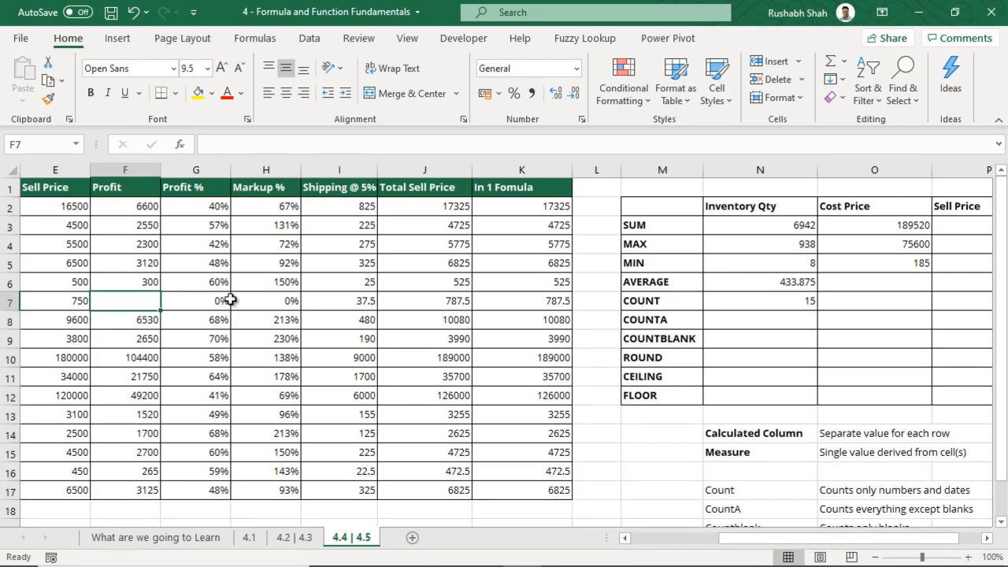
key("ctrl+z")
left_click(761, 323)
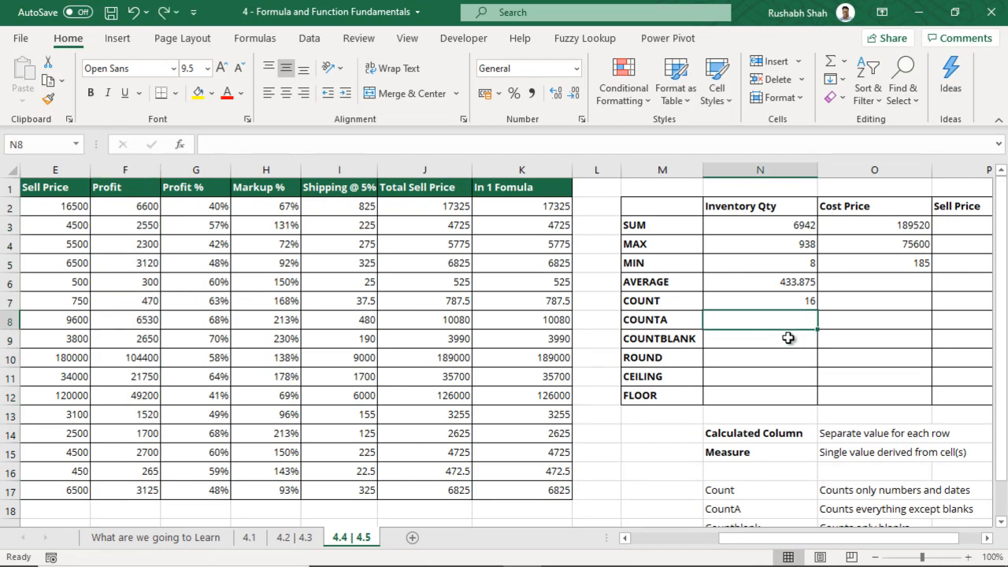
type("=COUNTA(")
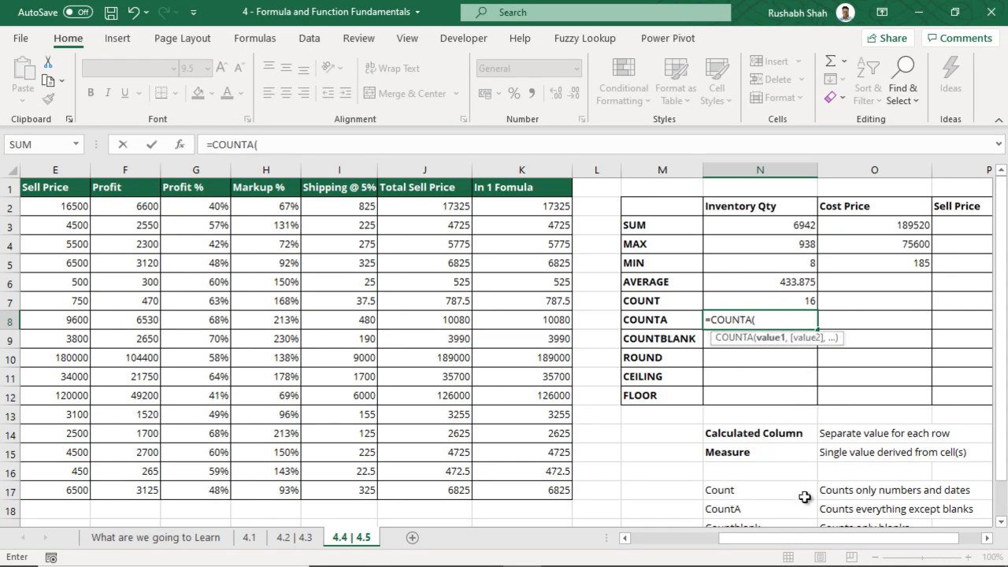
Complete =COUNTA(B2:B17) in N8 to count the 16 SKU names
left_click_drag(804, 547, 669, 546)
left_click_drag(173, 207, 162, 490)
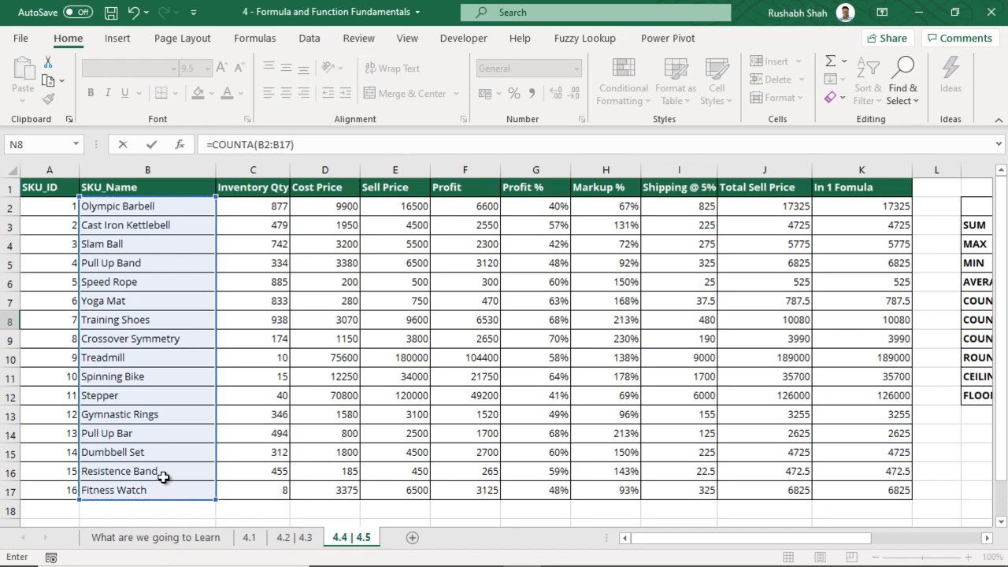
key("Return")
left_click(760, 329)
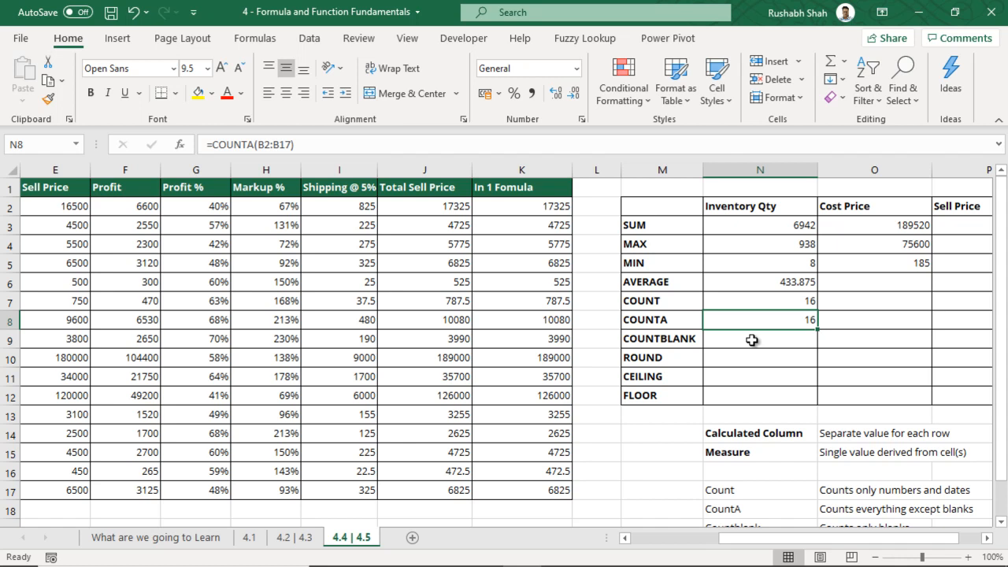
Enter a COUNTBLANK formula over the Profit cells F2:F17 in N9, returning 0
left_click(752, 341)
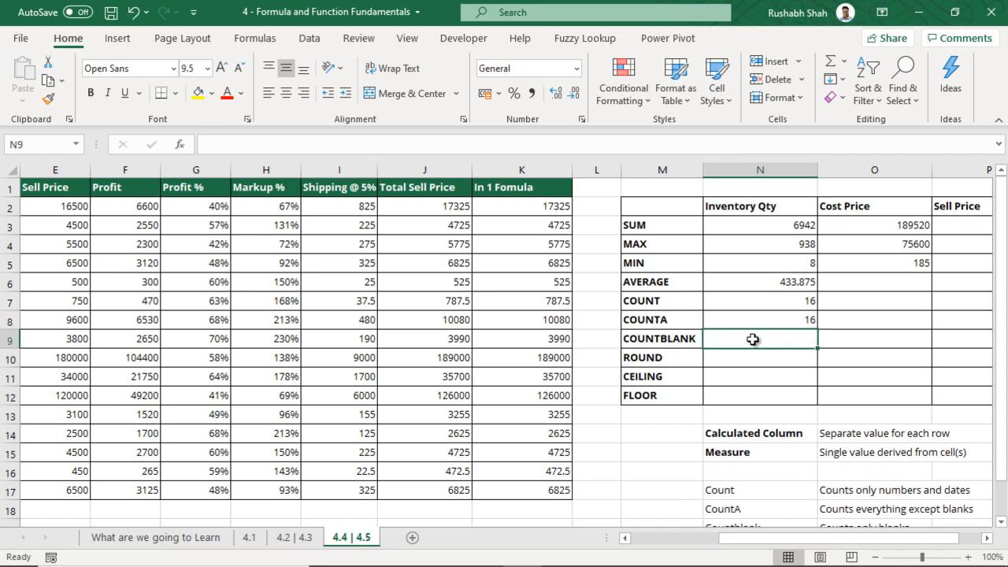
type("=CO")
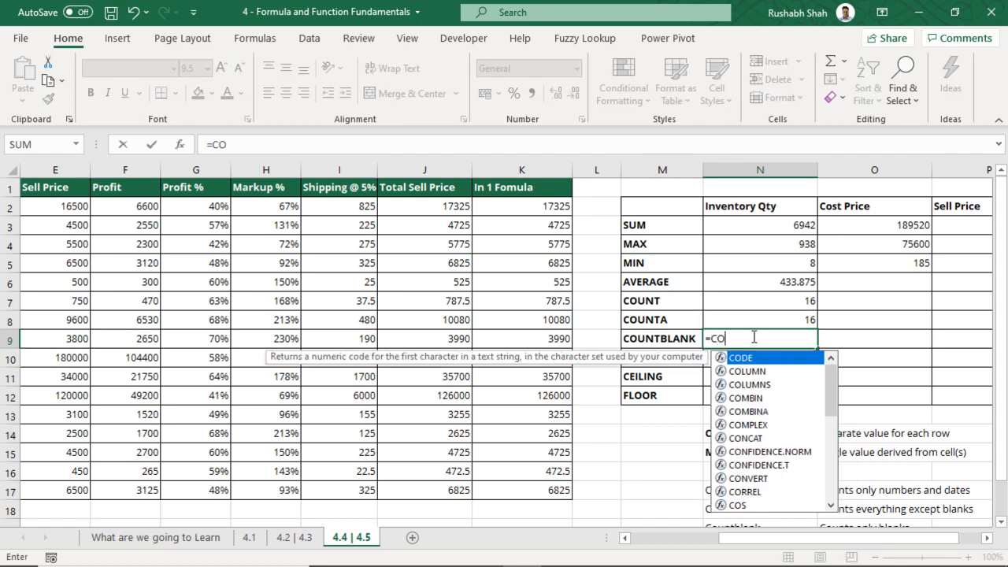
type("UNTB")
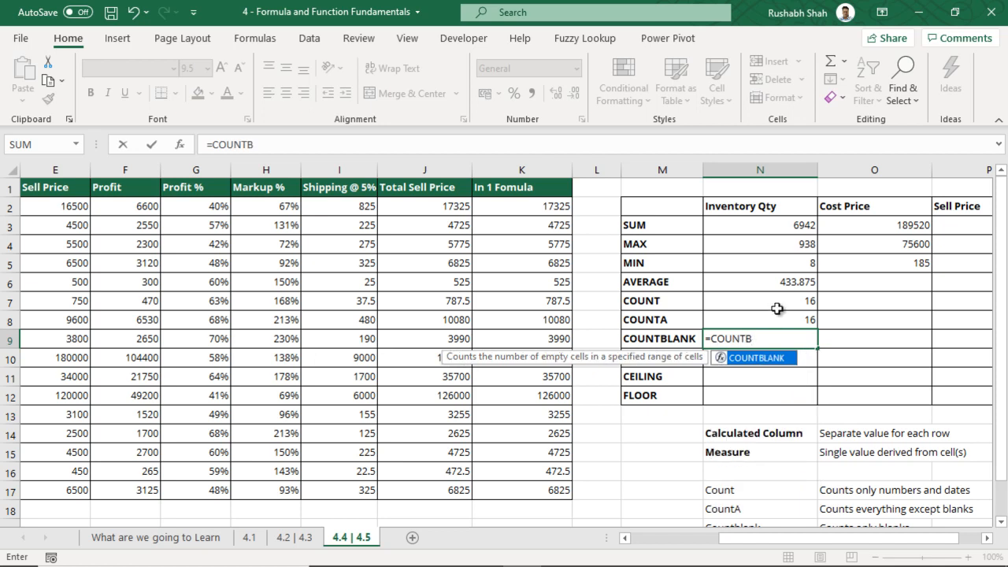
key("Tab")
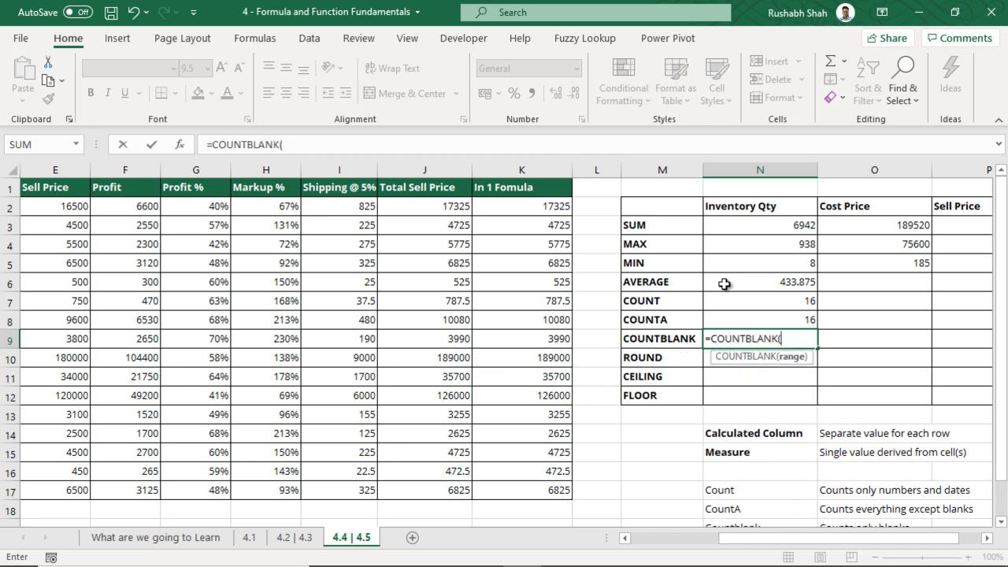
left_click_drag(130, 207, 142, 490)
type(")")
key("Return")
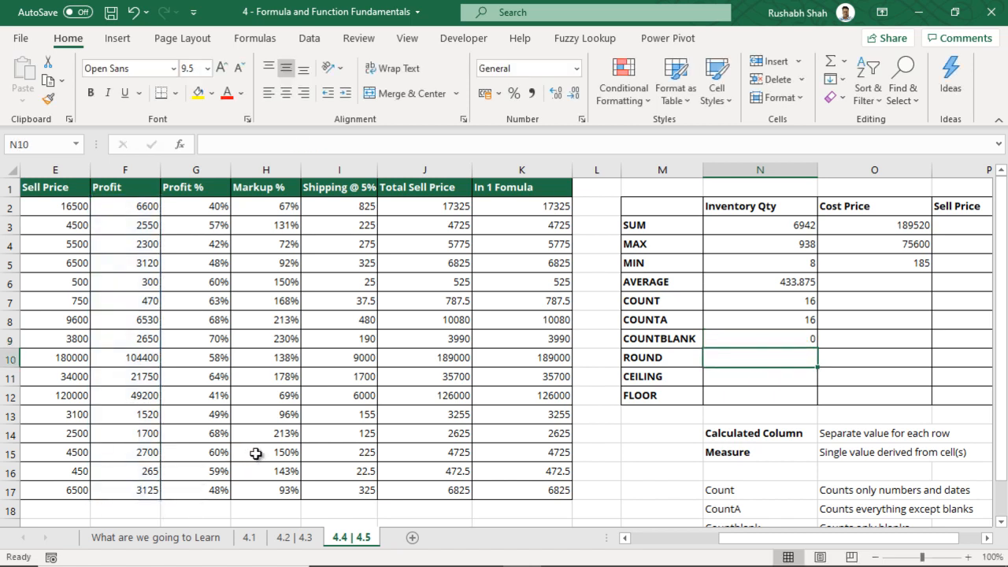
left_click_drag(130, 206, 108, 490)
Empty Profit cell F7 and point out COUNT at 15 and COUNTBLANK at 1
left_click(120, 300)
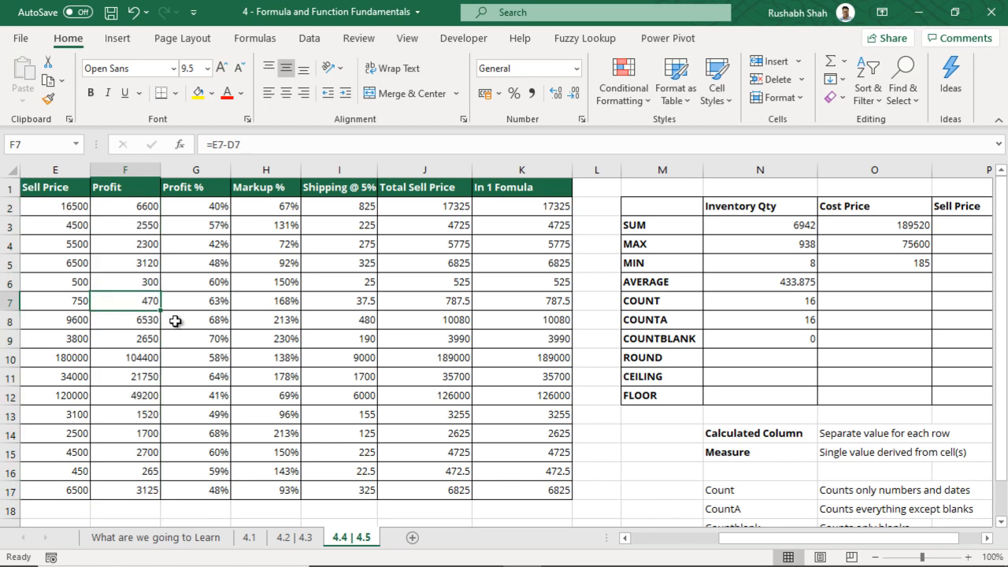
key("Delete")
left_click_drag(749, 302, 670, 310)
left_click_drag(711, 339, 701, 344)
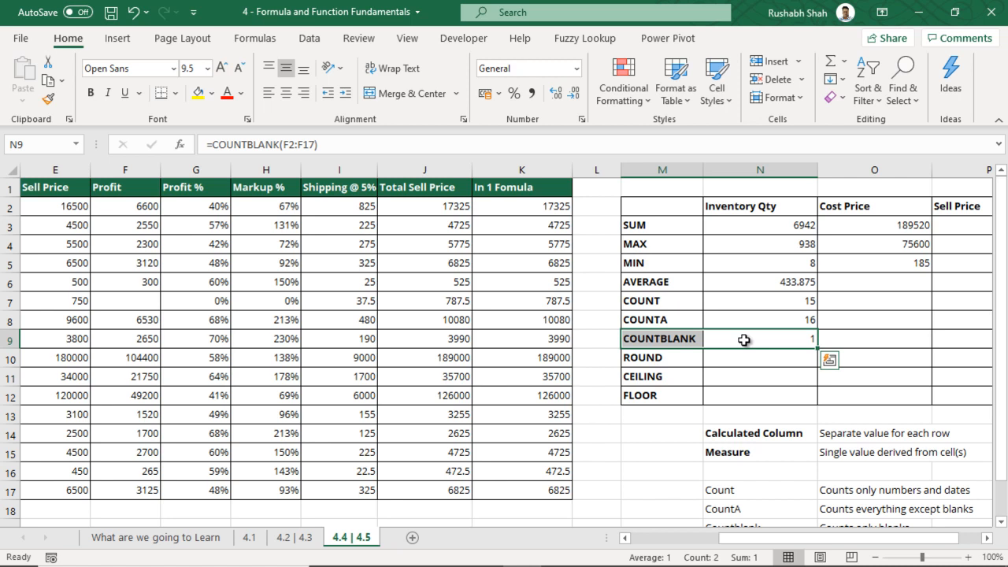
Undo the deletion and save the workbook
key("ctrl+z")
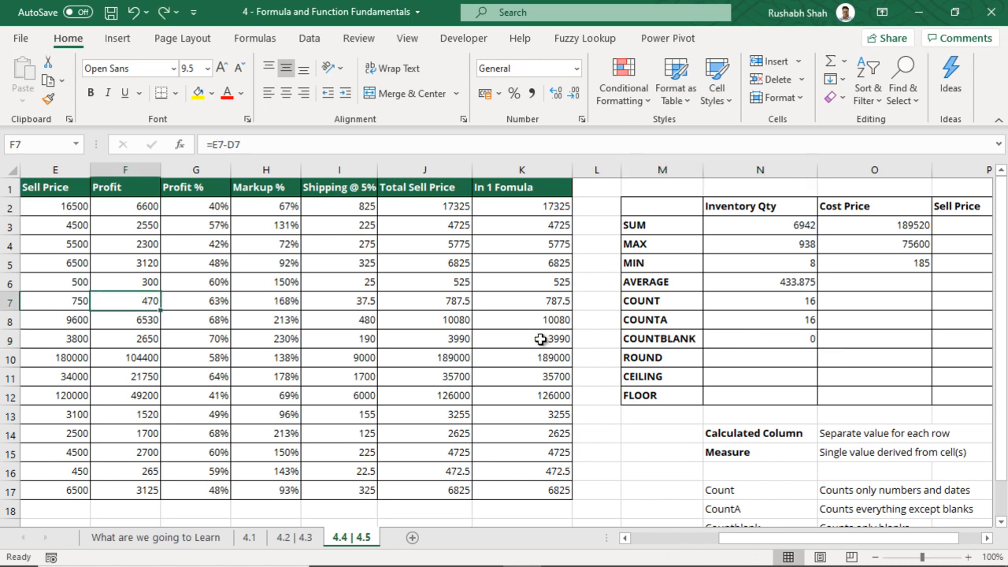
left_click(445, 319)
key("ctrl+s")
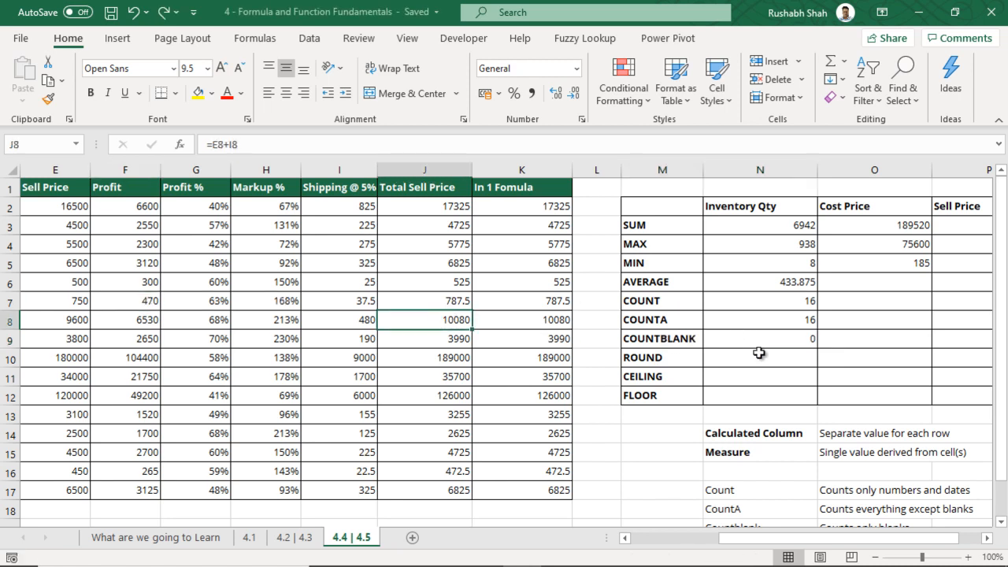
Compare the ROUND cell N10 with the 433.875 average in N6
left_click(777, 361)
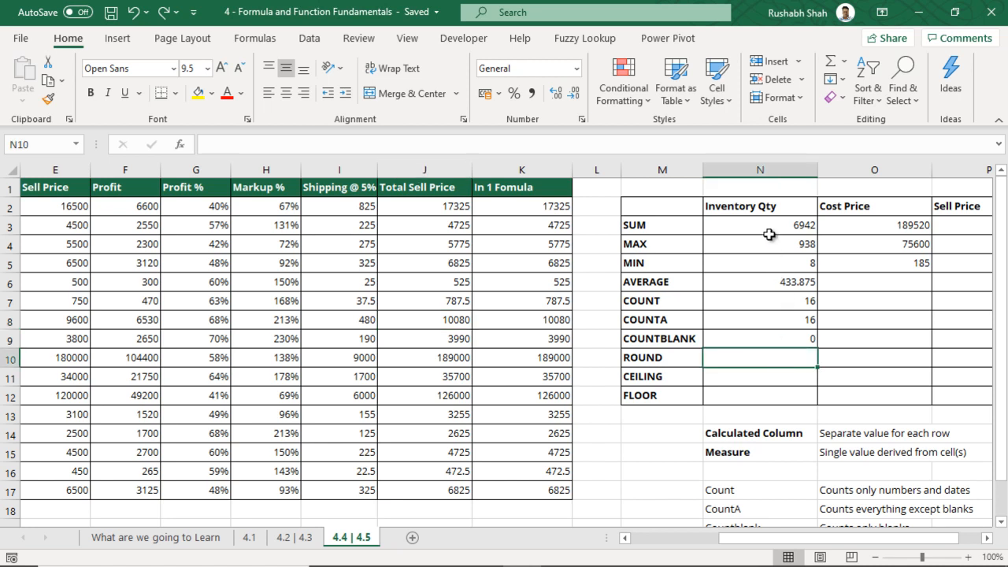
left_click(773, 287)
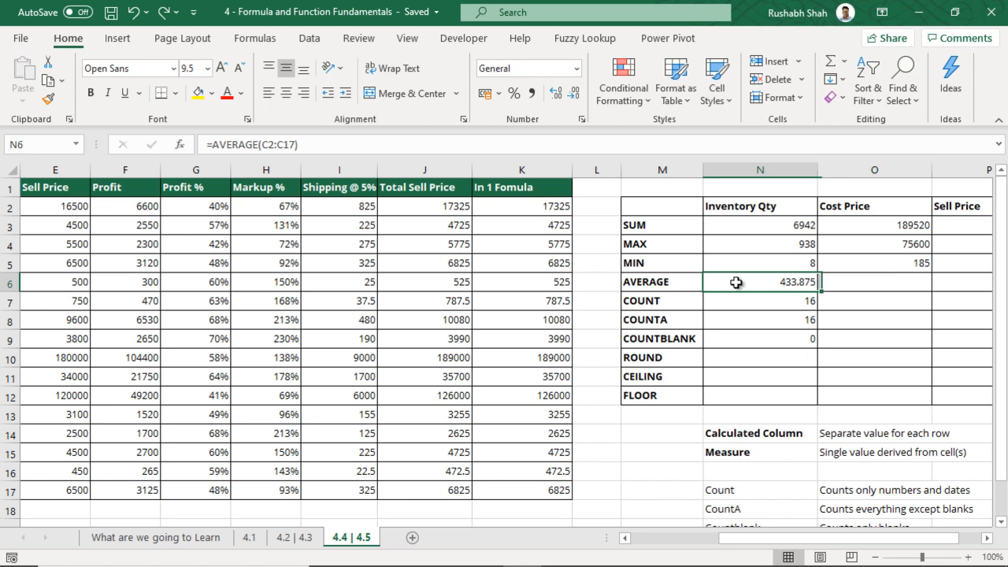
left_click(794, 364)
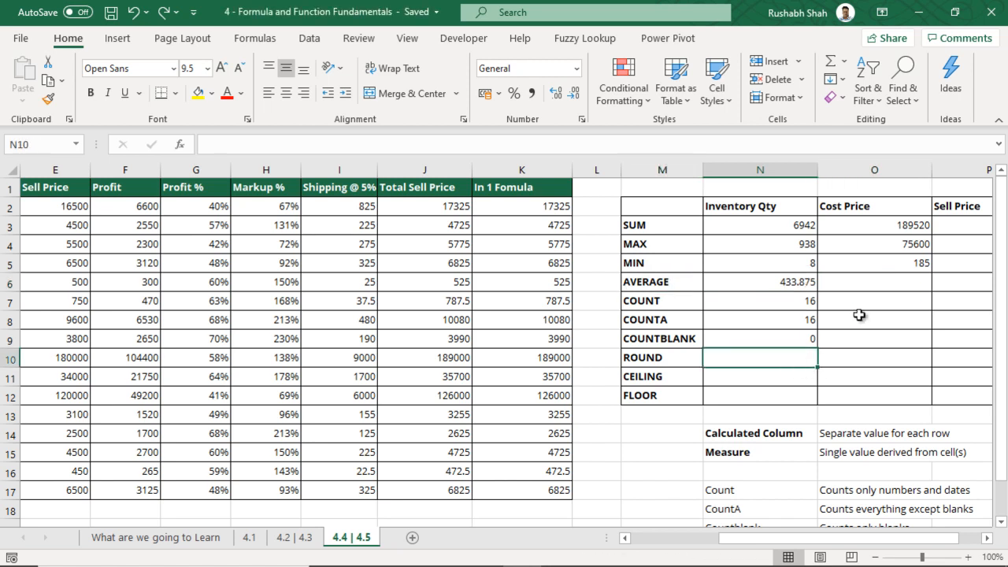
Enter =ROUND(N6,0) in N10 to round the 433.875 average to 434
type("=")
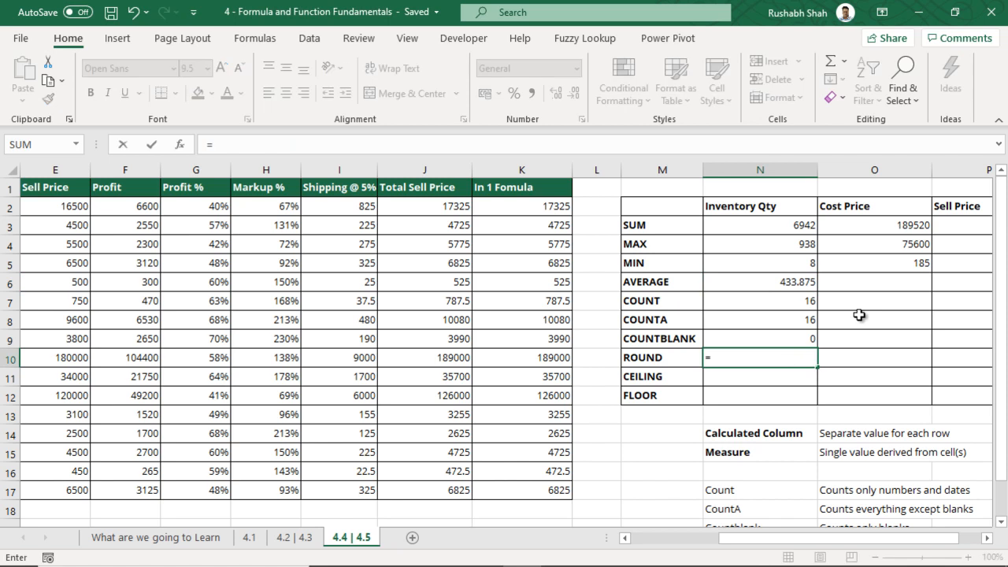
type("RO")
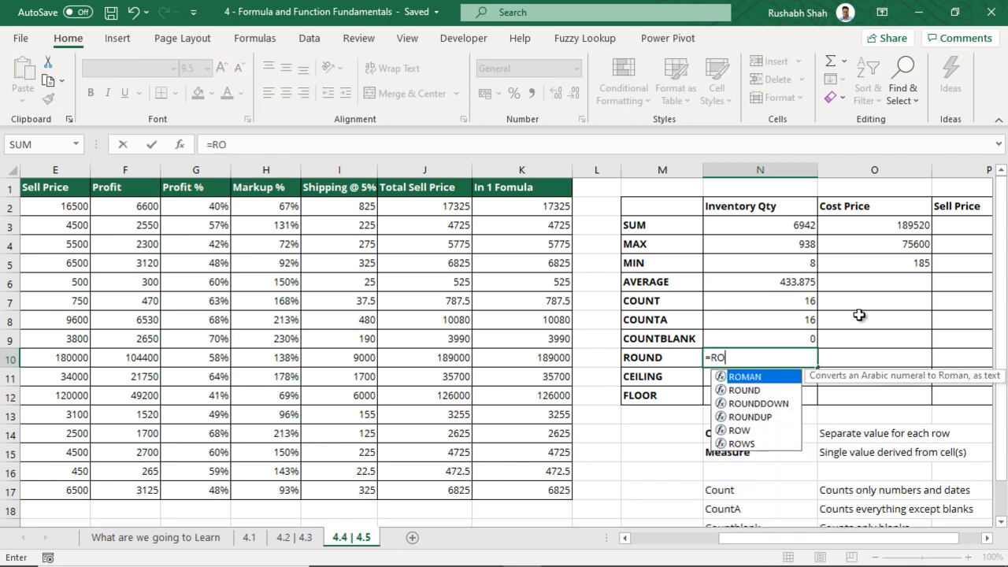
type("UND(")
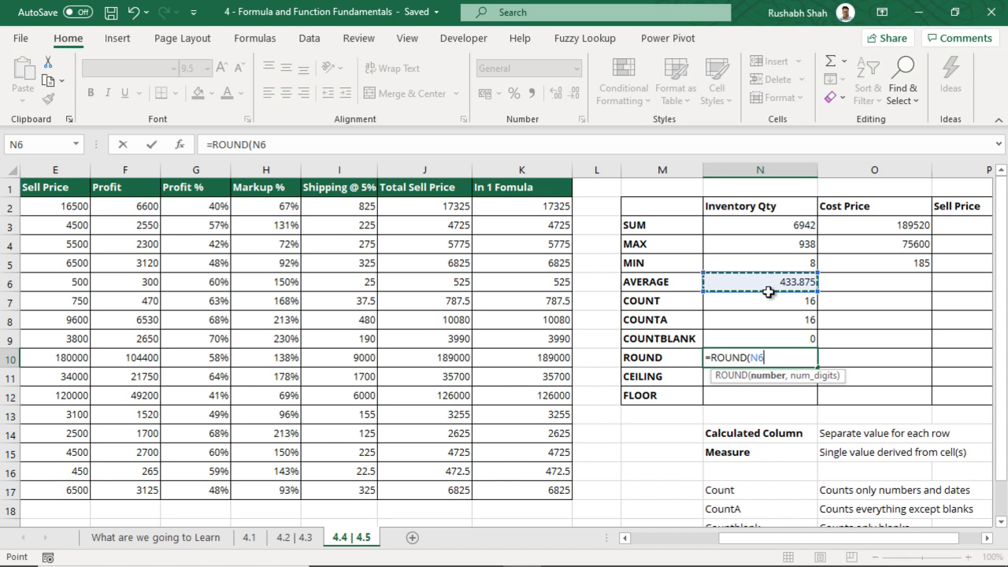
type(",")
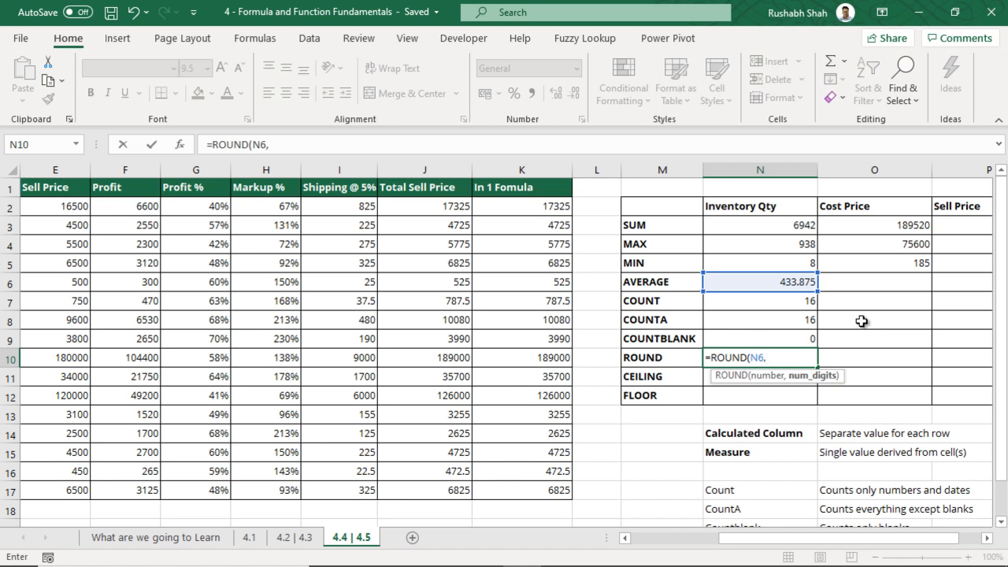
type("0)")
key("Return")
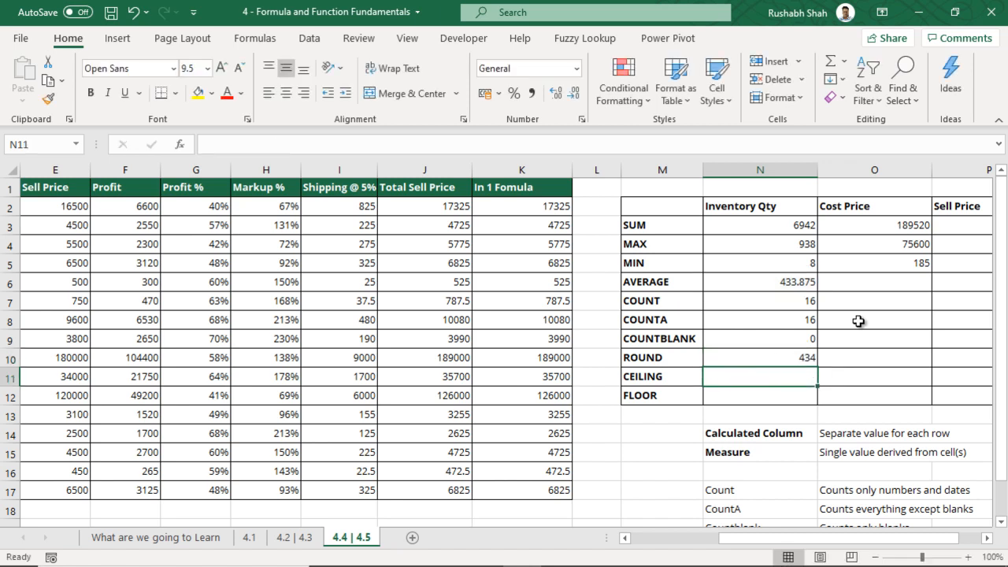
Change the ROUND formula's decimal places from 0 to 1
left_click(776, 362)
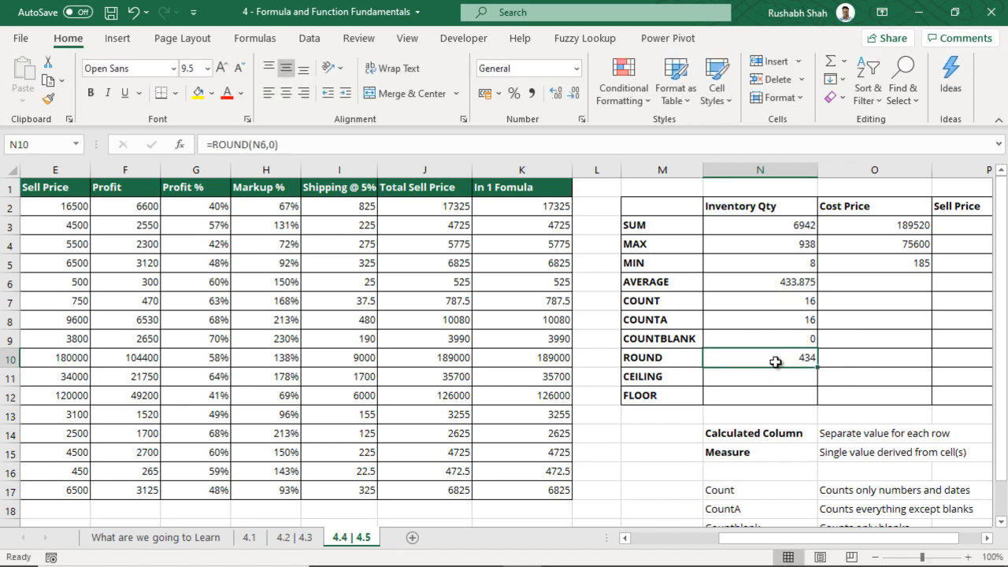
double_click(776, 362)
key("BackSpace")
type("1")
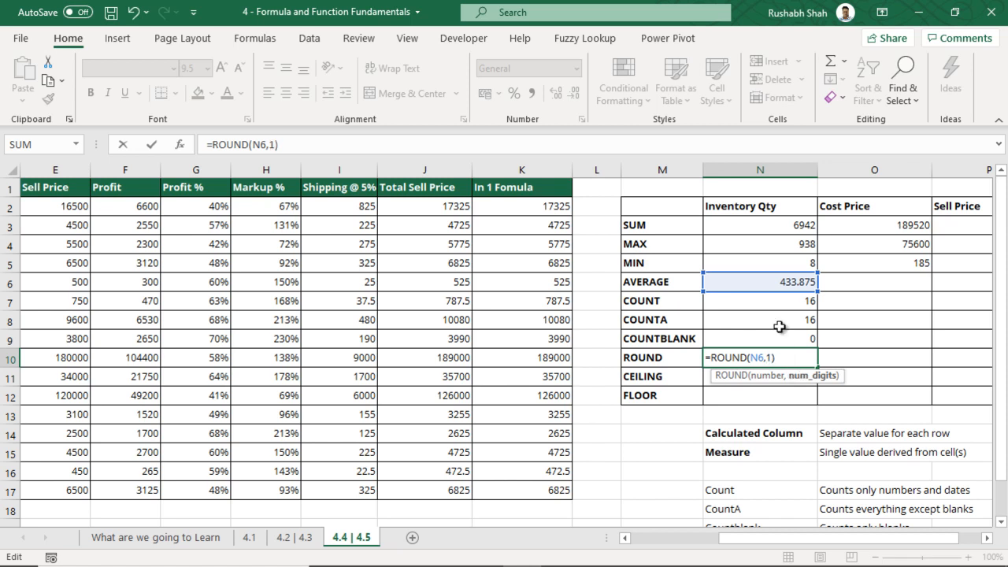
key("Return")
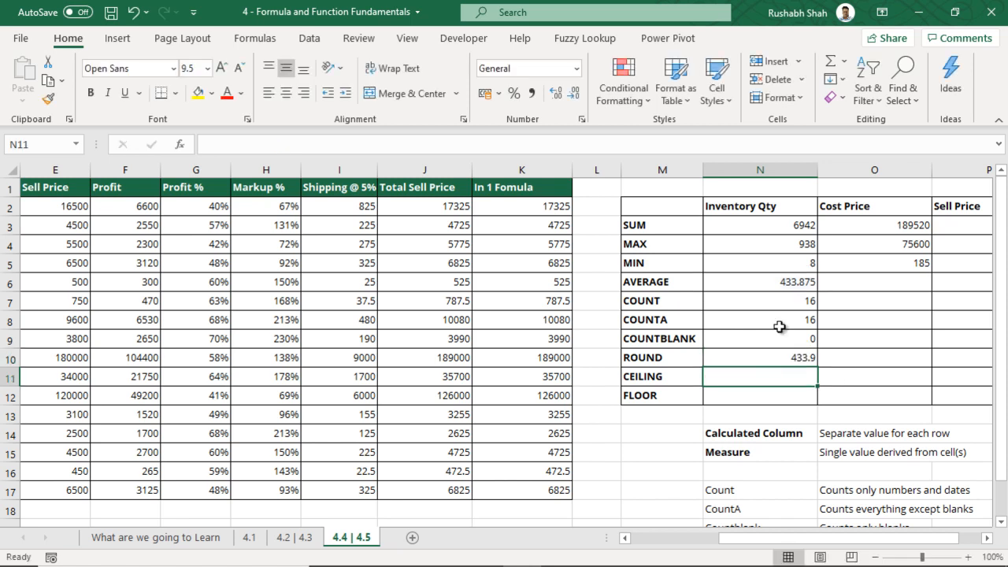
Change the ROUND decimal places to 2 so N10 shows 433.88
double_click(774, 361)
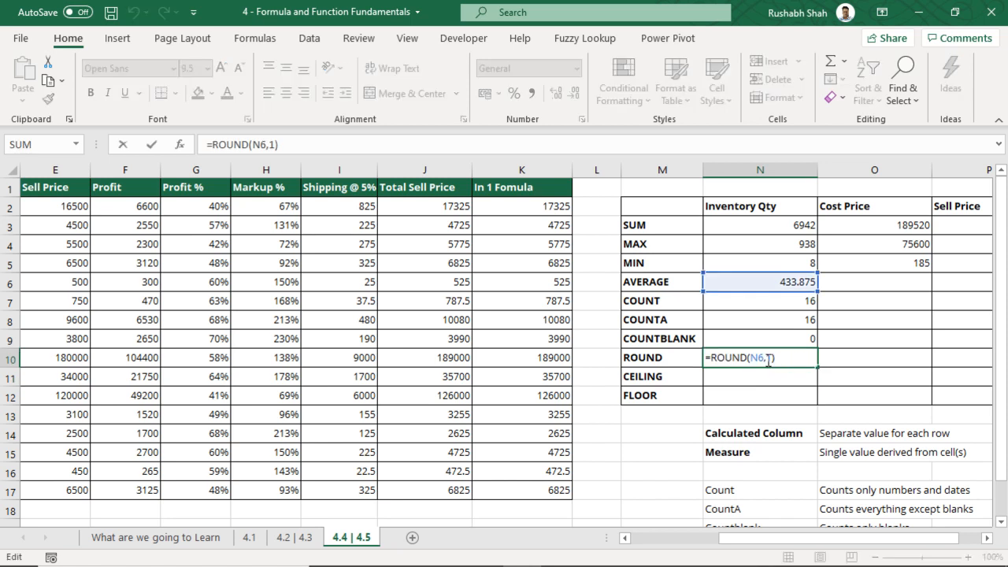
key("BackSpace")
type("2")
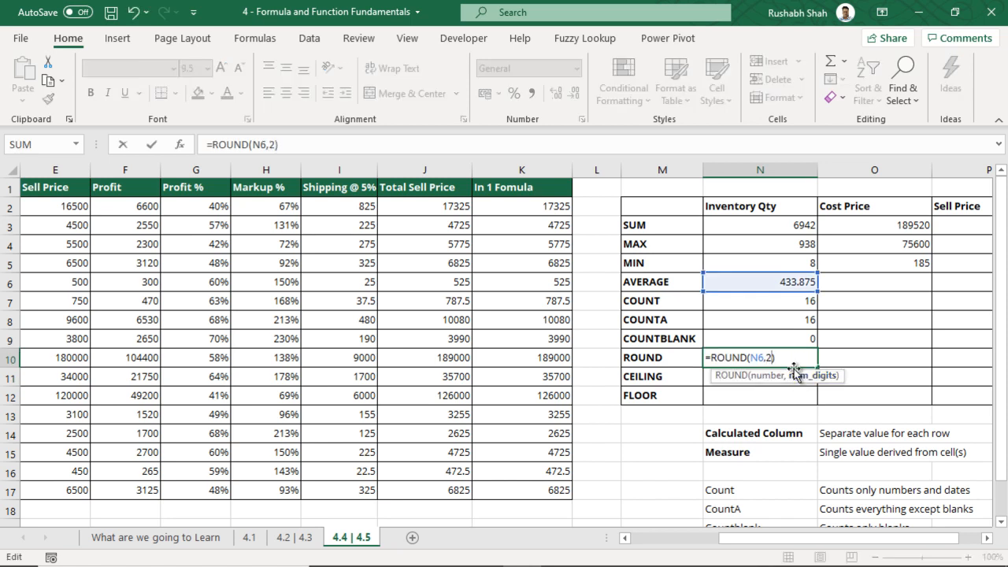
key("Return")
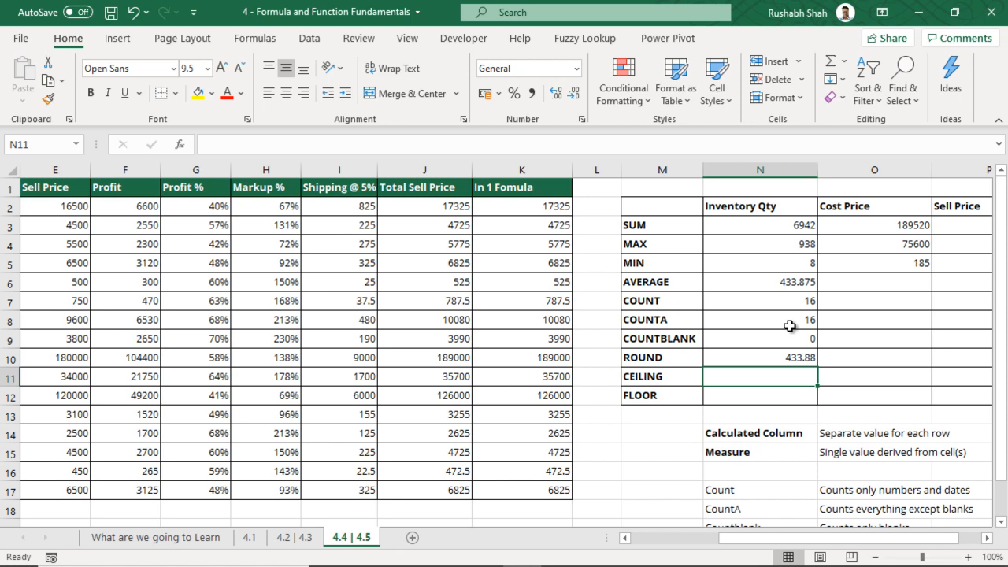
double_click(790, 358)
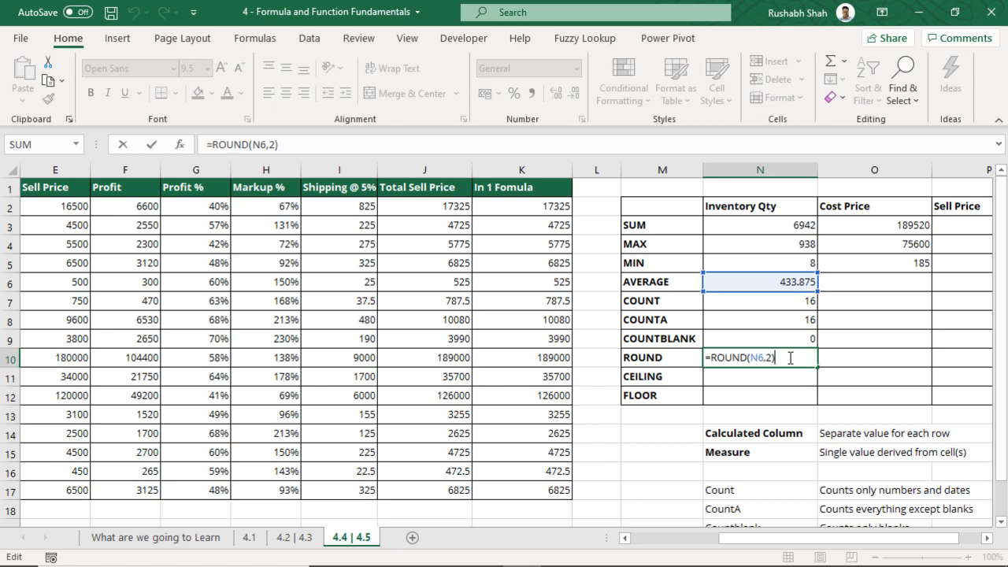
key("Return")
Review the SUM, AVERAGE and ROUND formulas in N3, N6 and N10
left_click_drag(866, 268, 963, 383)
left_click(773, 377)
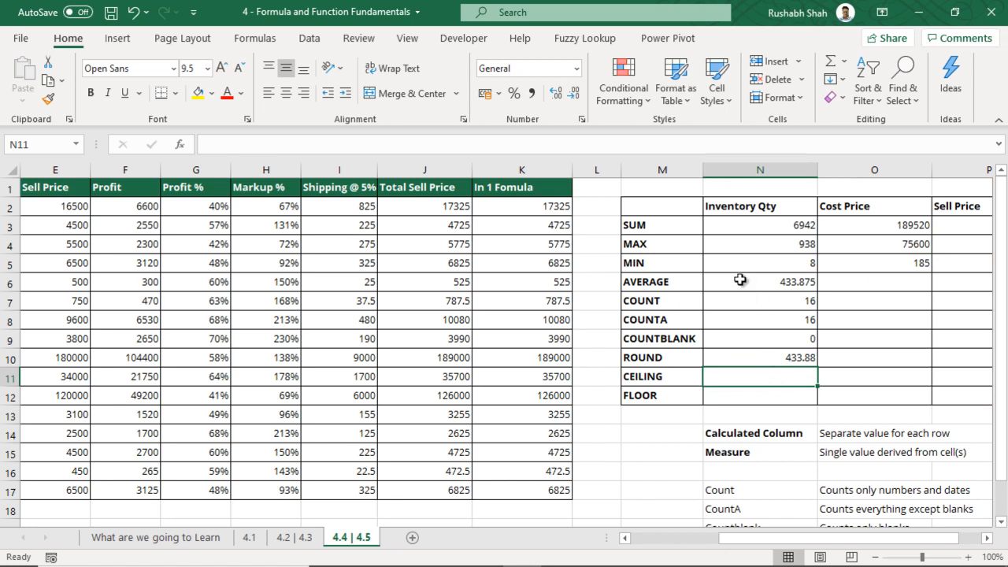
left_click(752, 227)
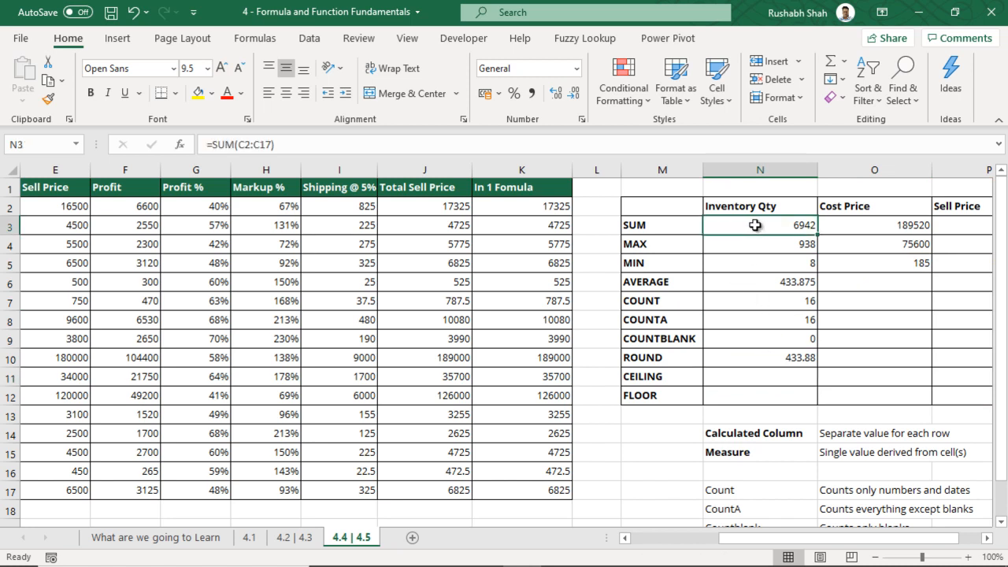
left_click(761, 285)
left_click(781, 358)
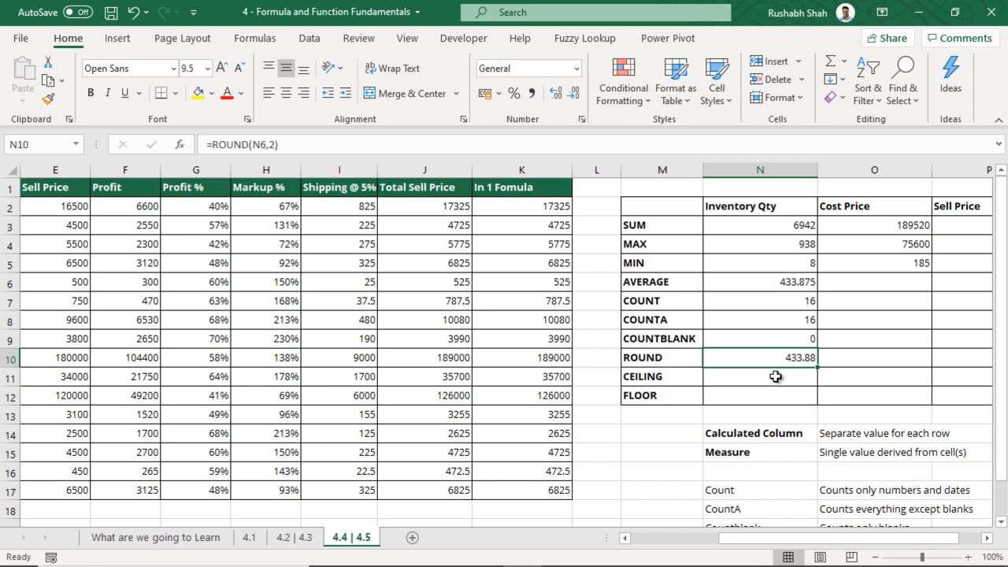
left_click(776, 376)
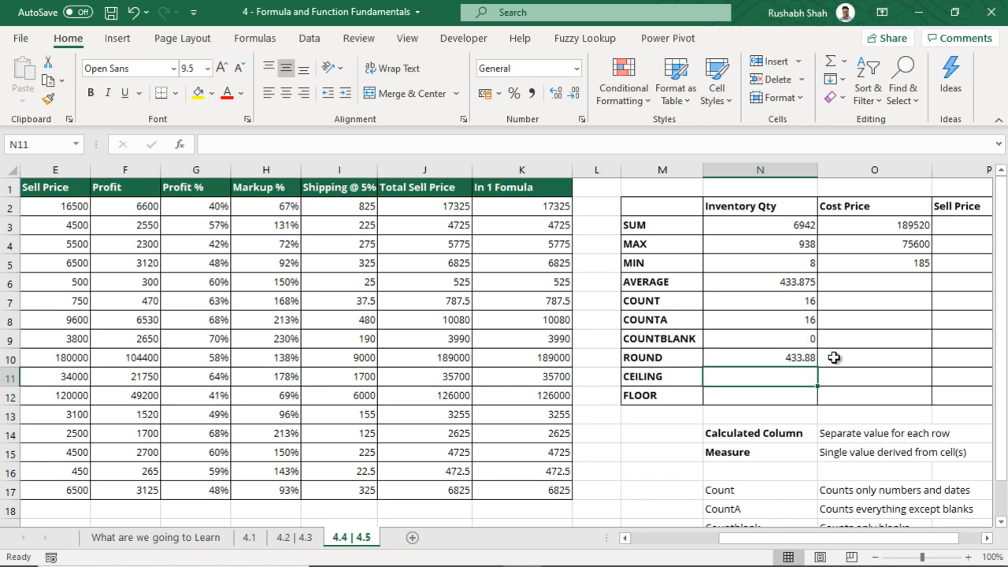
Highlight the ROUND label in M10 together with its value
left_click_drag(759, 361, 686, 358)
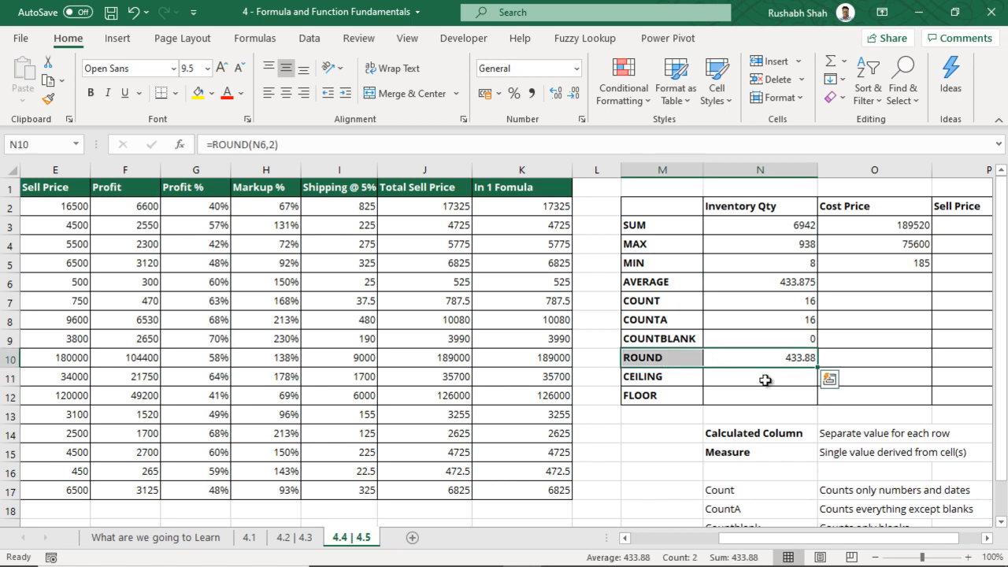
left_click(765, 381)
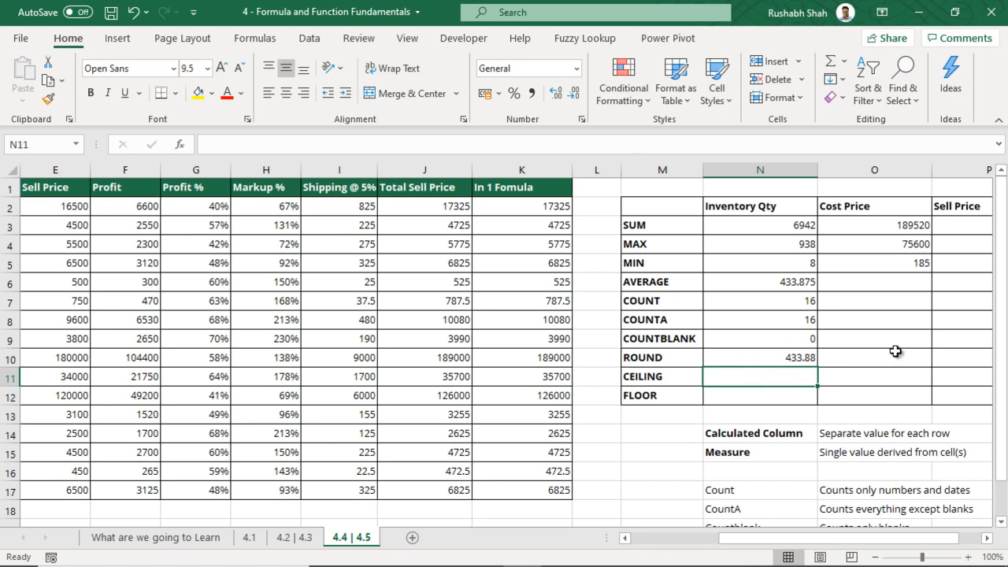
left_click(688, 357)
left_click_drag(689, 356, 764, 356)
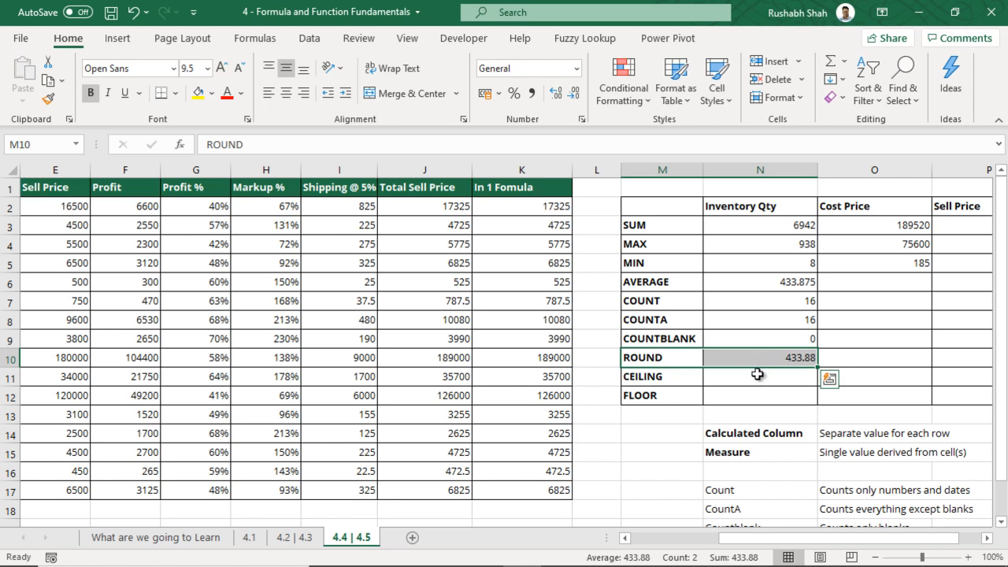
left_click_drag(692, 358, 755, 357)
left_click_drag(692, 356, 734, 359)
Enter =CEILING(N10,100) in N11 to get 500, then begin the FLOOR formula
left_click(778, 380)
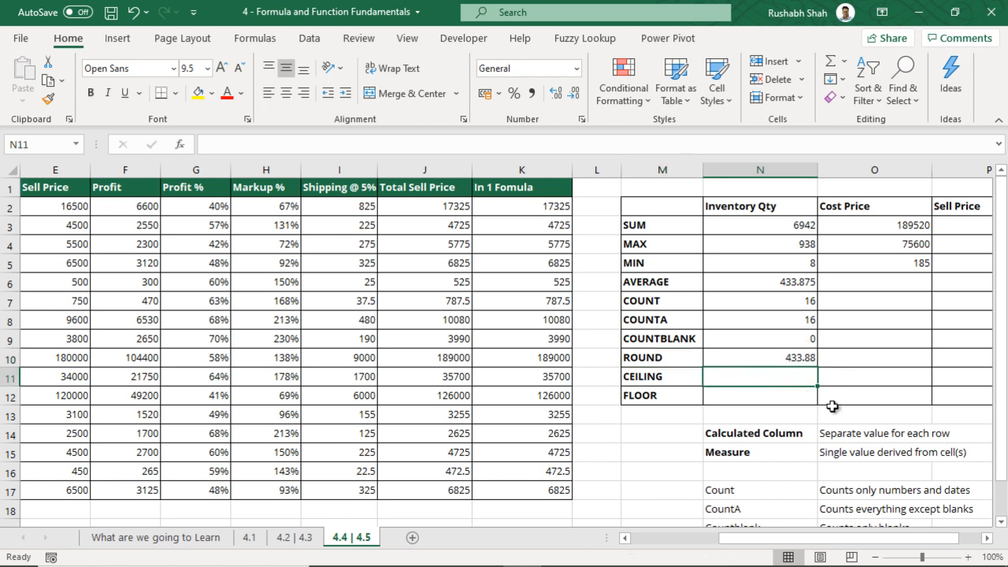
type("=CEIL")
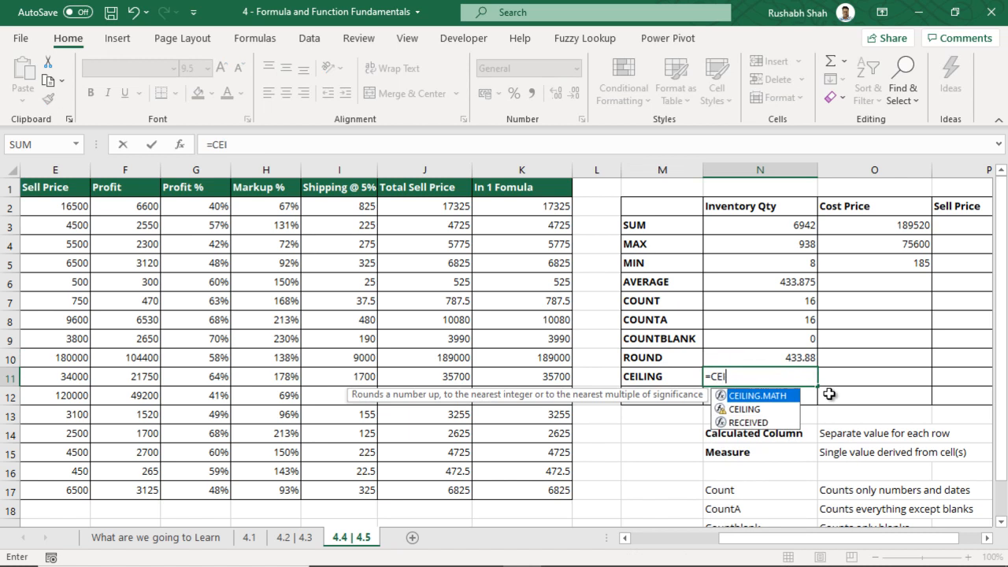
left_click(781, 411)
double_click(780, 411)
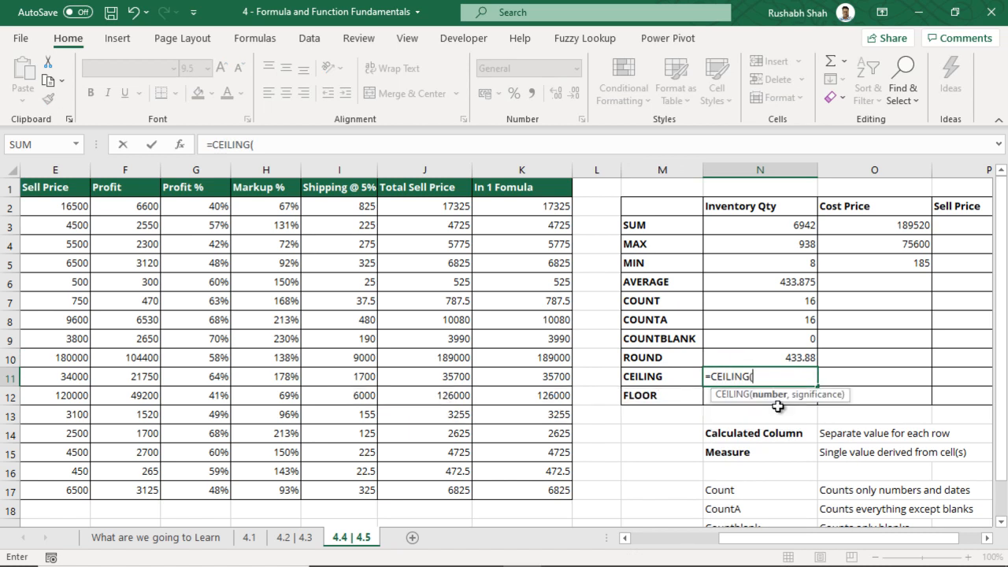
left_click(776, 360)
type(",10")
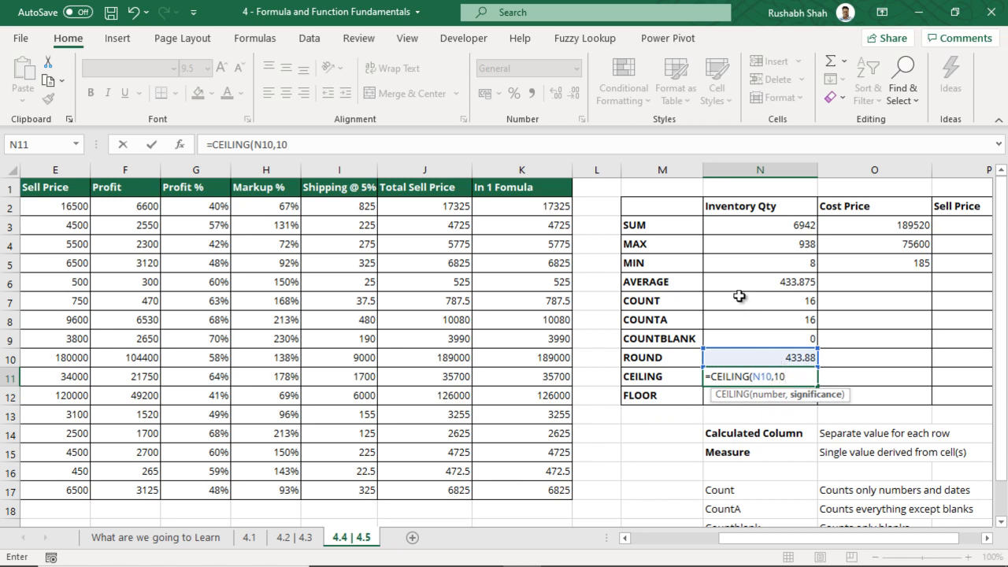
type("0)")
key("Return")
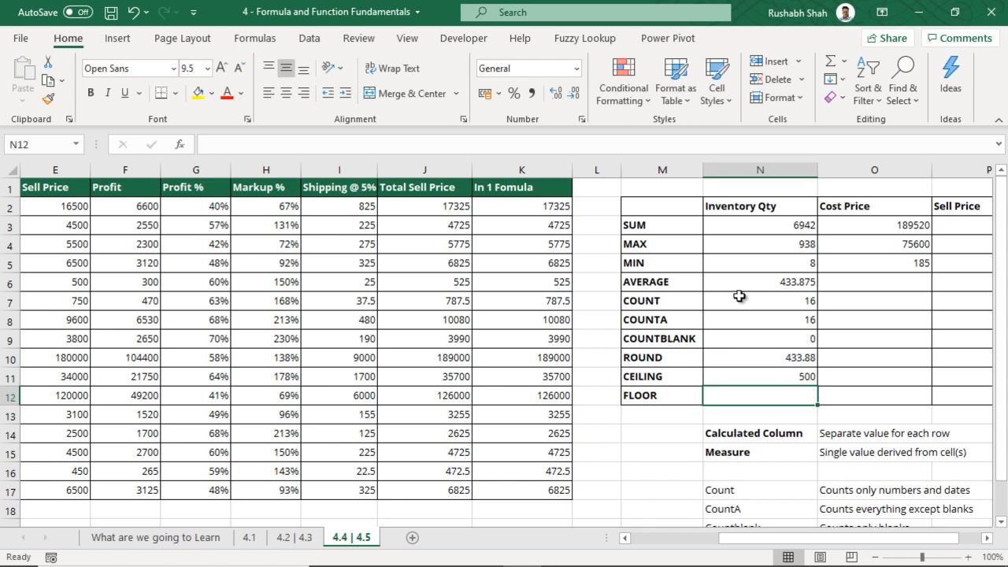
type("=FLOO")
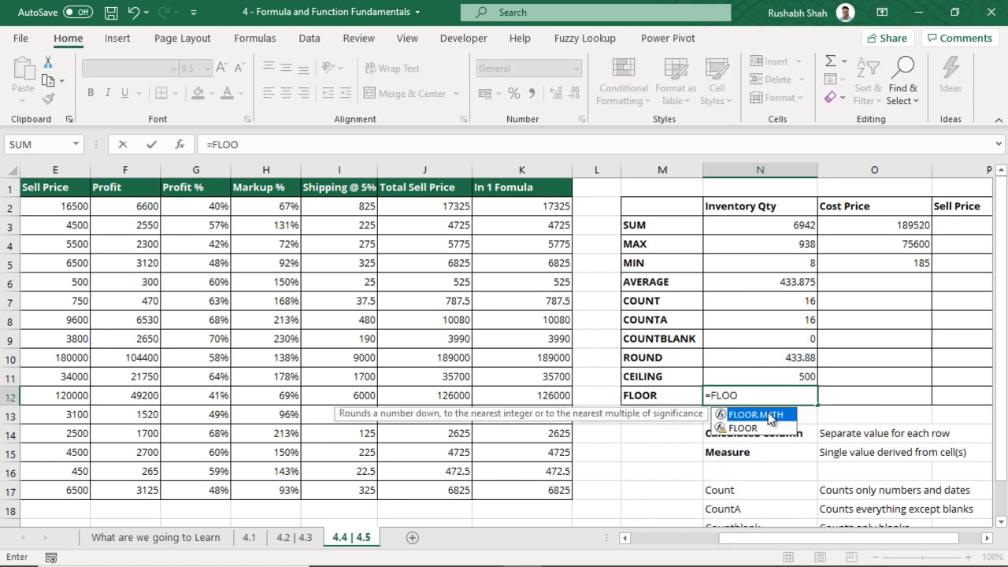
Complete =FLOOR(N10,100) in the FLOOR row N12
double_click(744, 428)
left_click(799, 358)
type(",100)")
key("ctrl+Return")
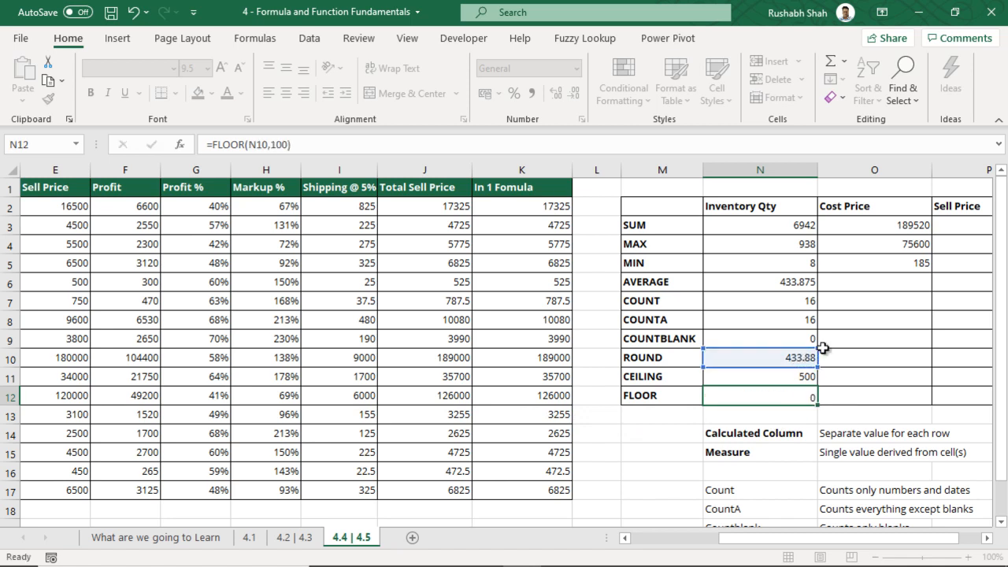
Change CEILING and FLOOR significance to 10, giving 440 and 430, and save
double_click(802, 378)
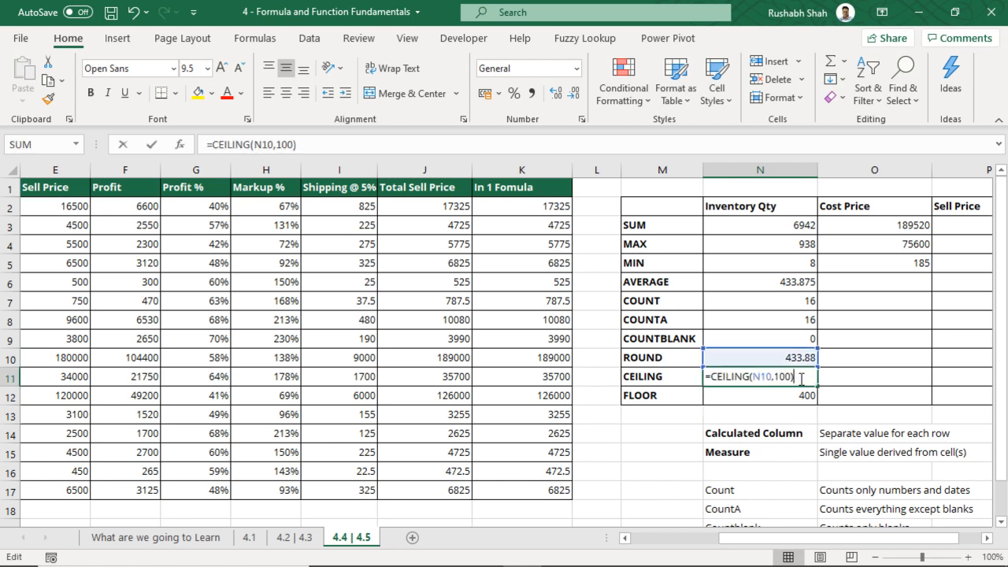
key("Return")
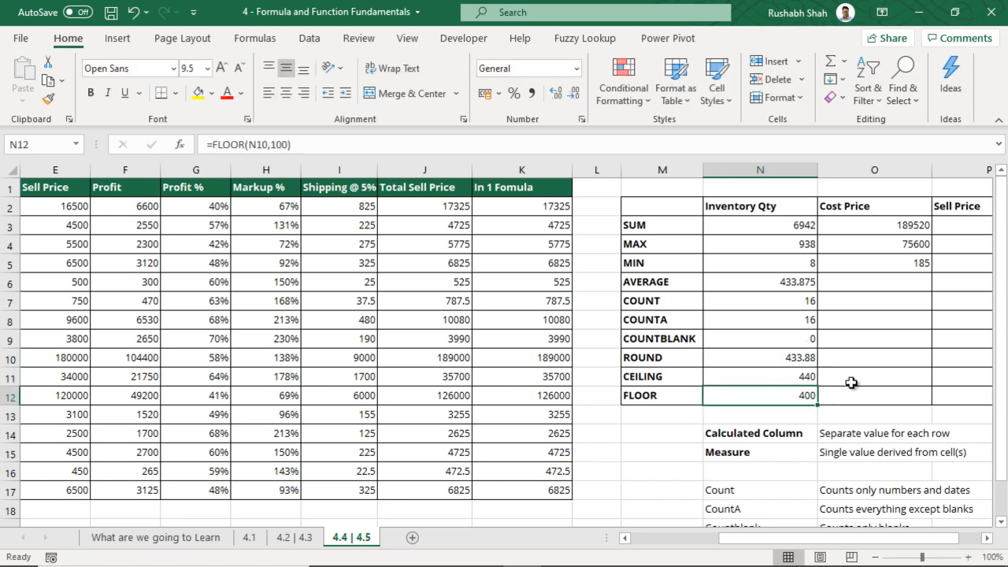
double_click(799, 396)
key("BackSpace")
key("Return")
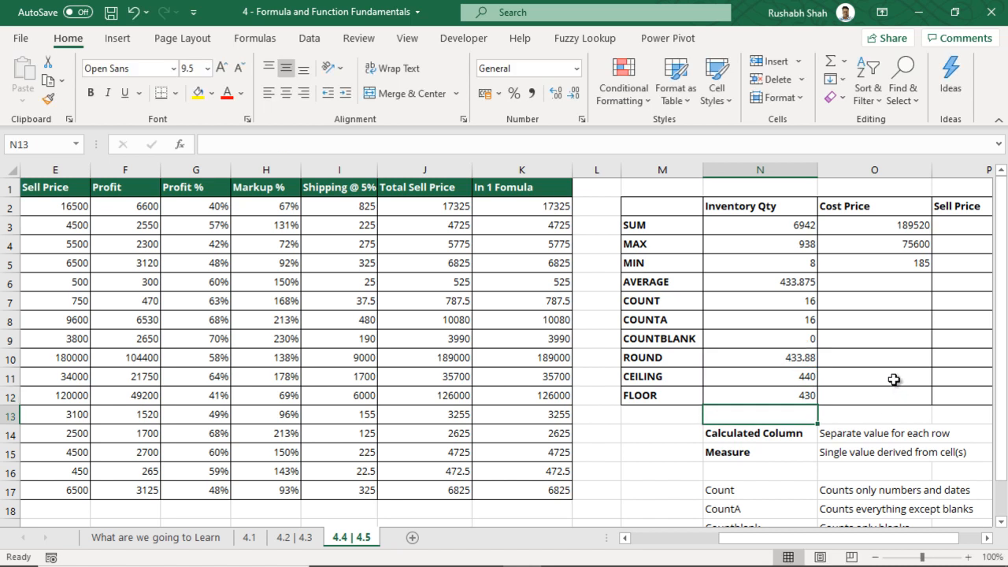
key("ctrl+s")
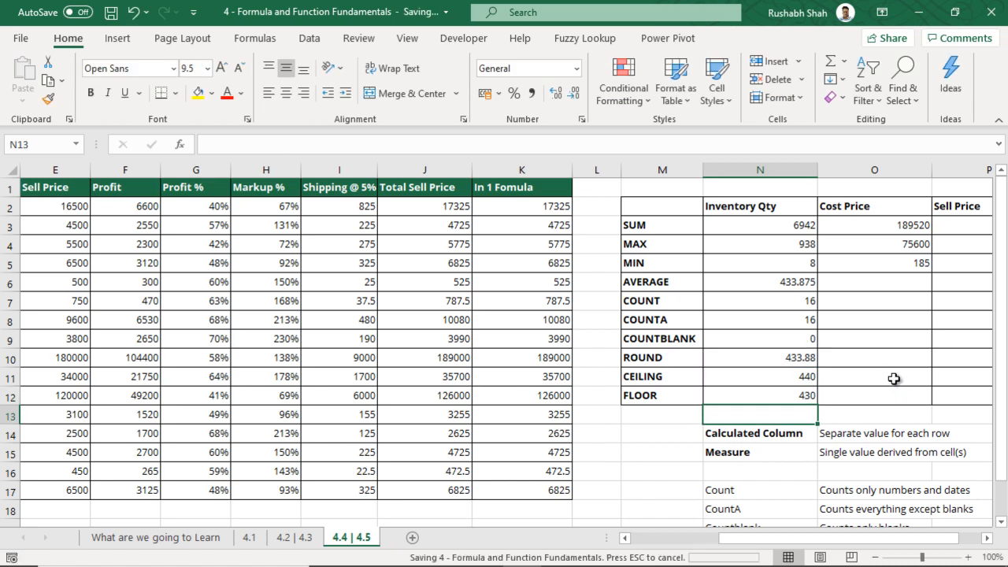
Select the function labels SUM through FLOOR, then switch to the 'What are we going to Learn' sheet
left_click_drag(673, 207, 666, 392)
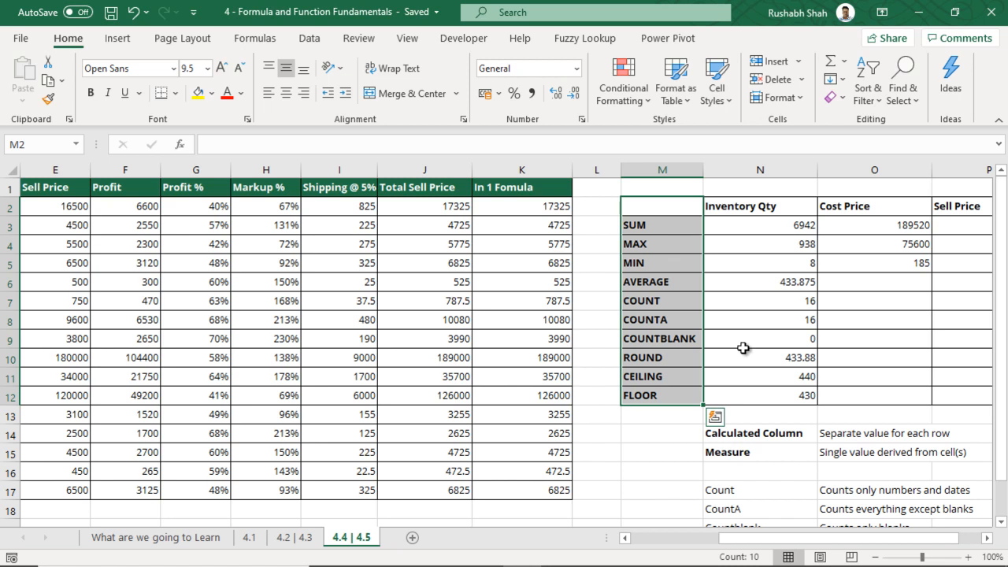
left_click(221, 540)
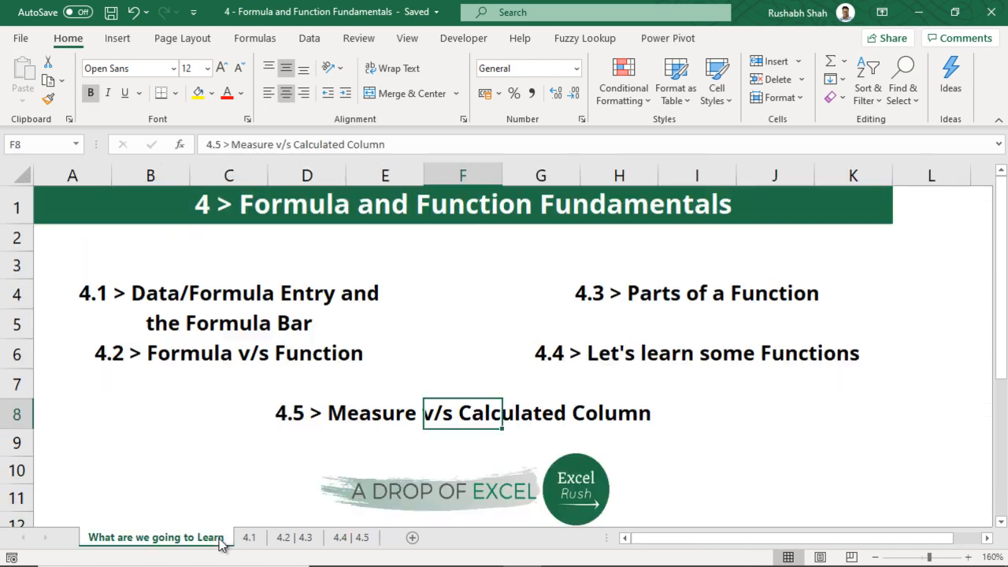
left_click(483, 213)
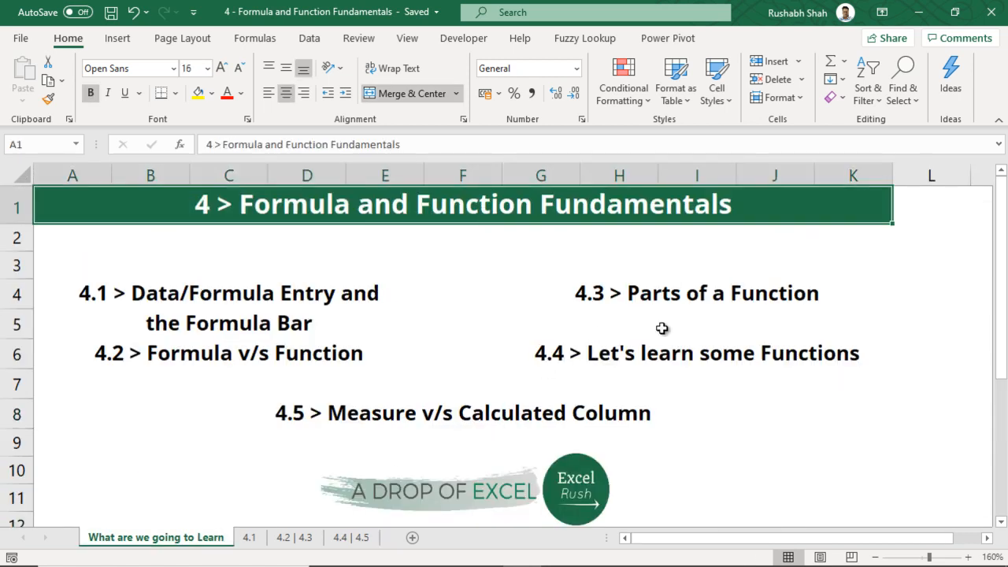